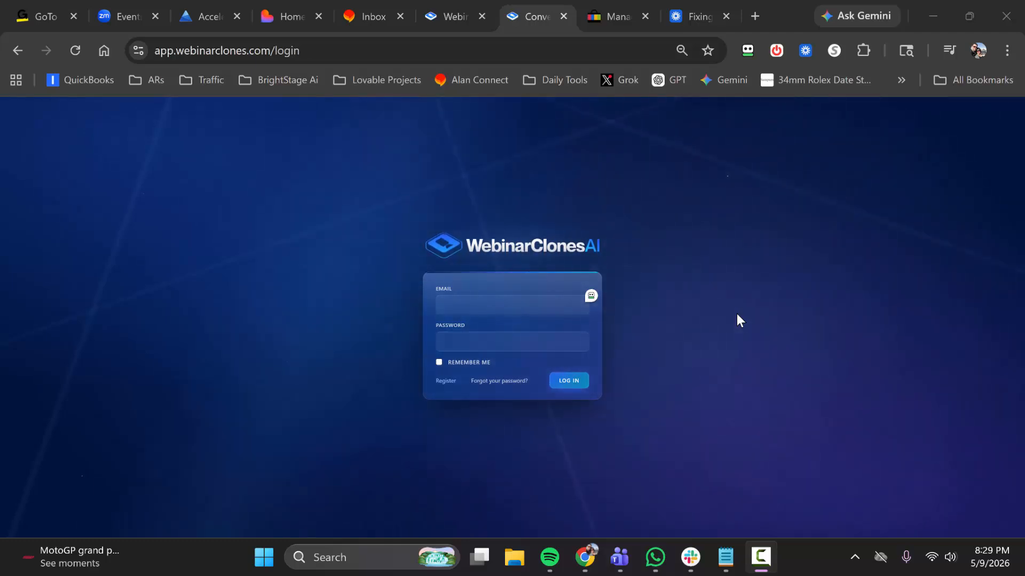
- Log in to WebinarClonesAI with the saved account's e-mail and password
left_click(590, 297)
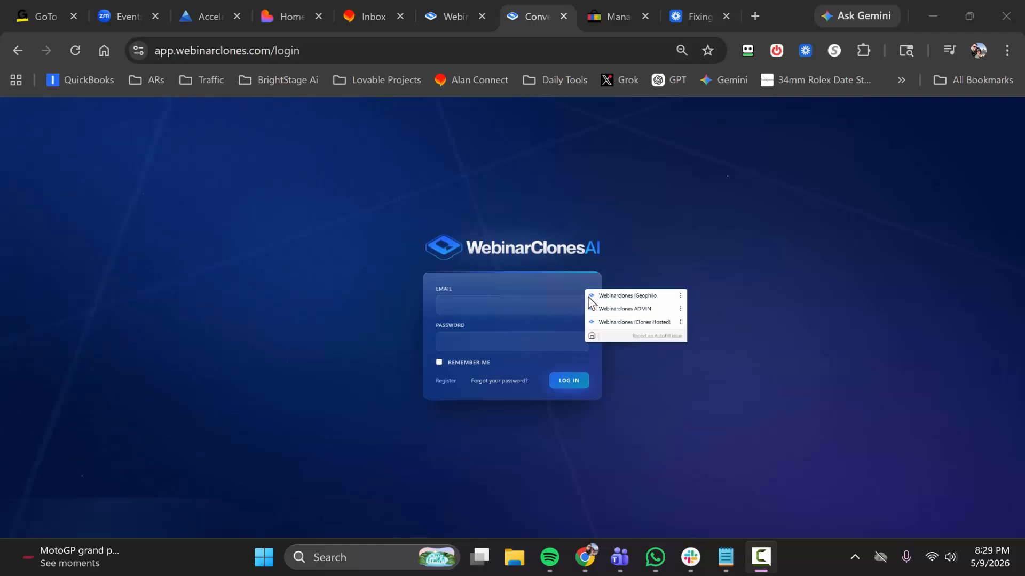
left_click(596, 298)
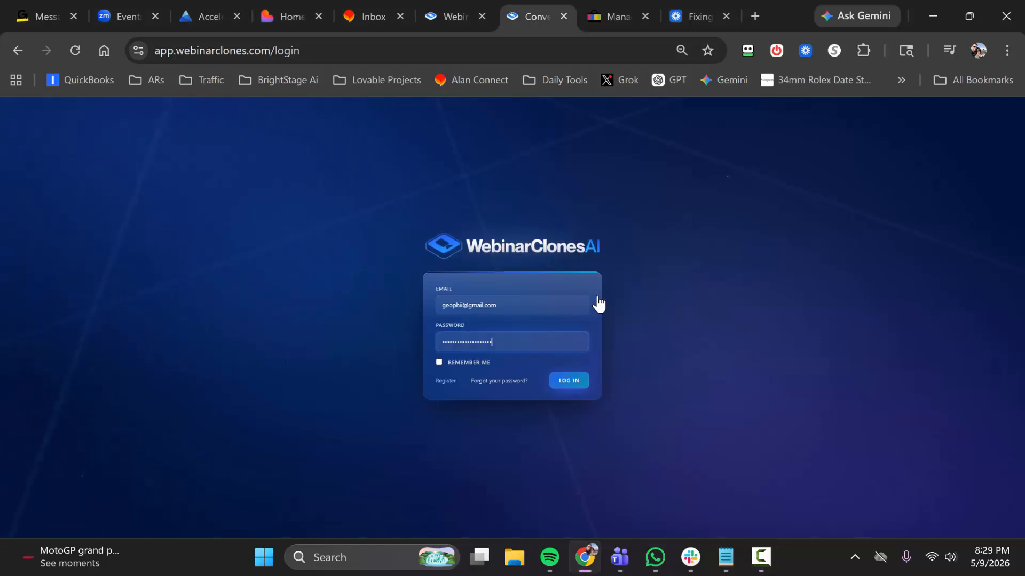
key("Return")
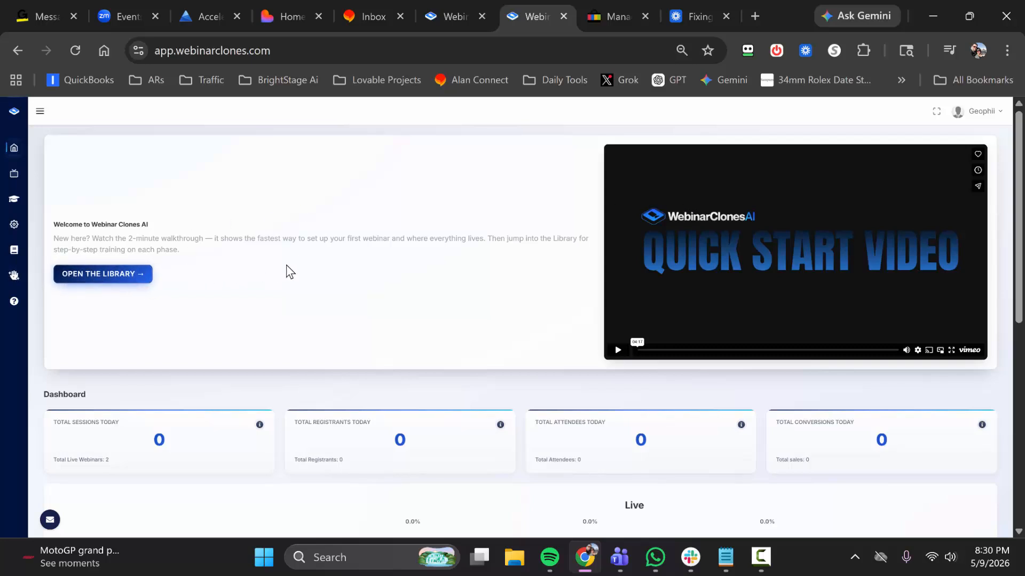
- Review the dashboard's daily totals, conversion funnel and webinar session chart, and show the Webinars section's pages
scroll(318, 263, "down", 3)
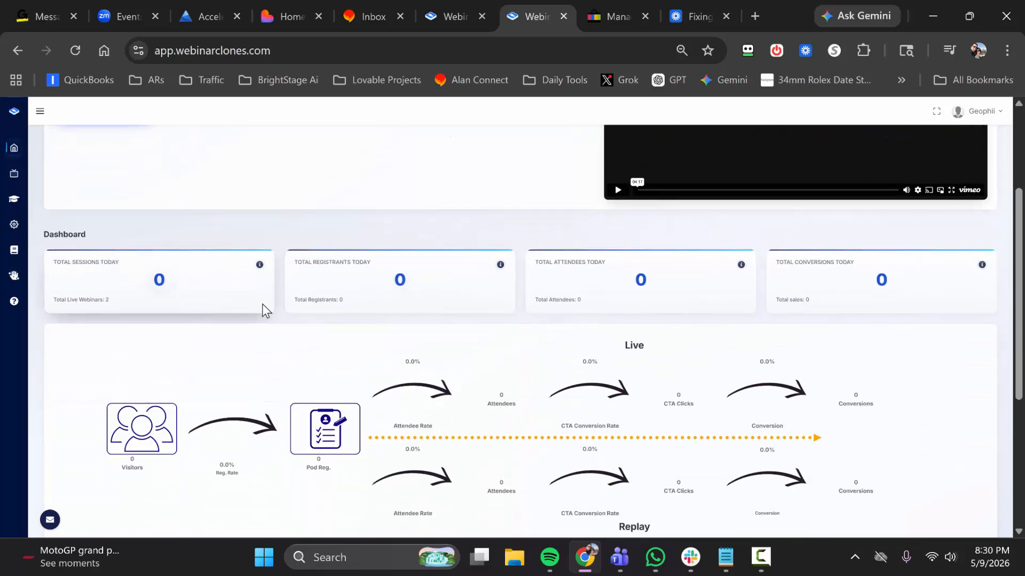
scroll(261, 303, "down", 2)
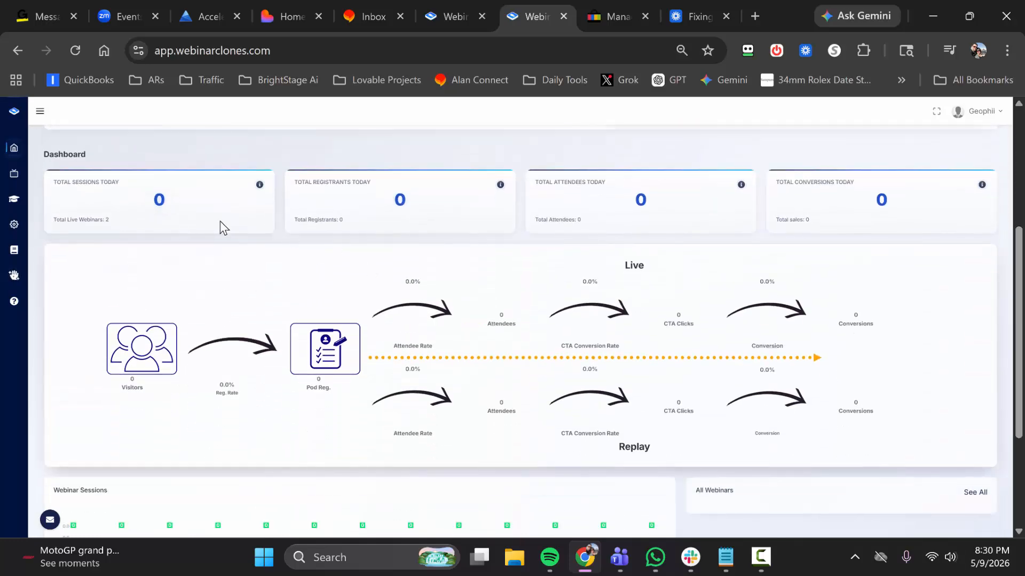
scroll(199, 240, "up", 2)
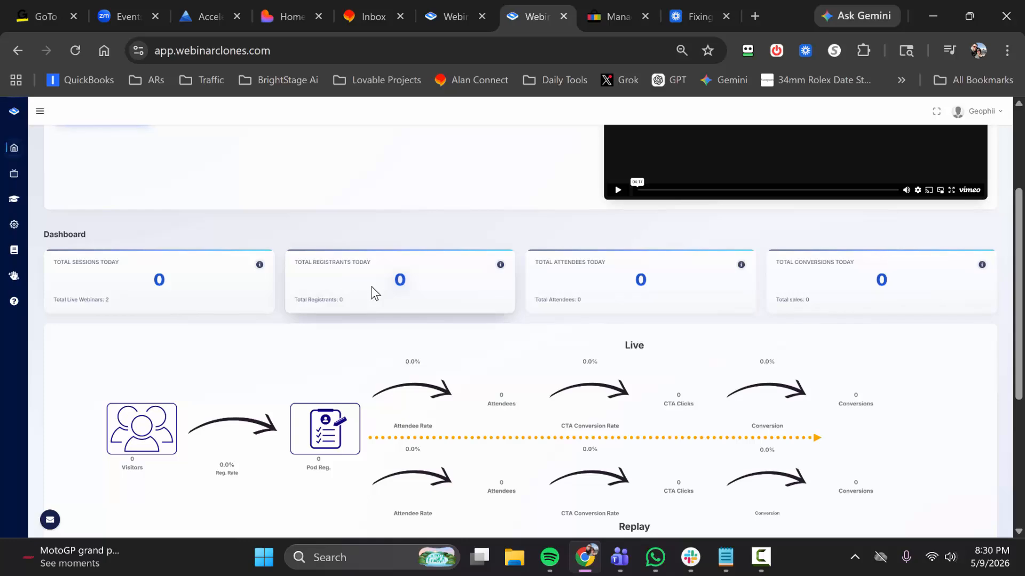
scroll(375, 294, "down", 5)
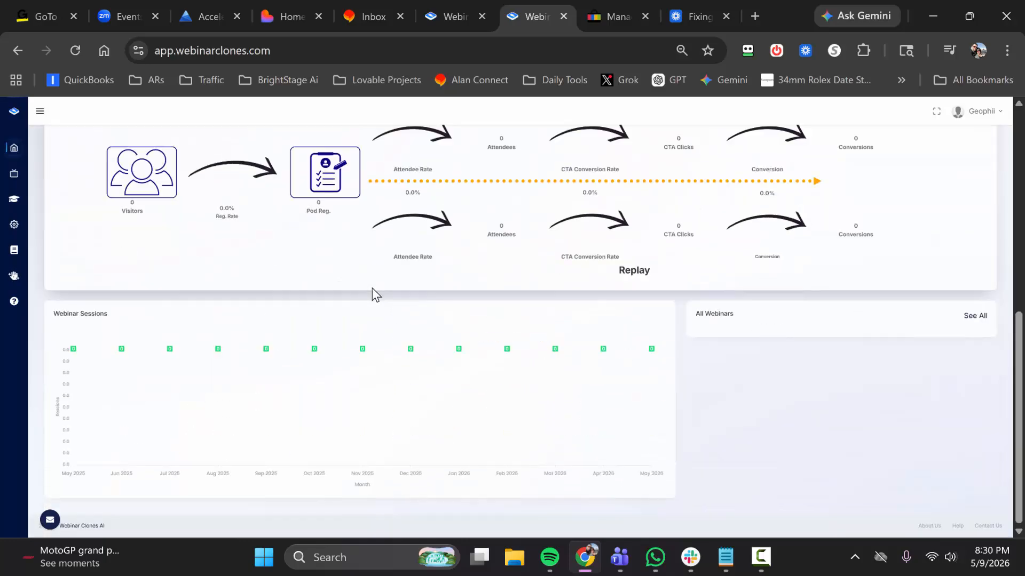
scroll(374, 294, "up", 5)
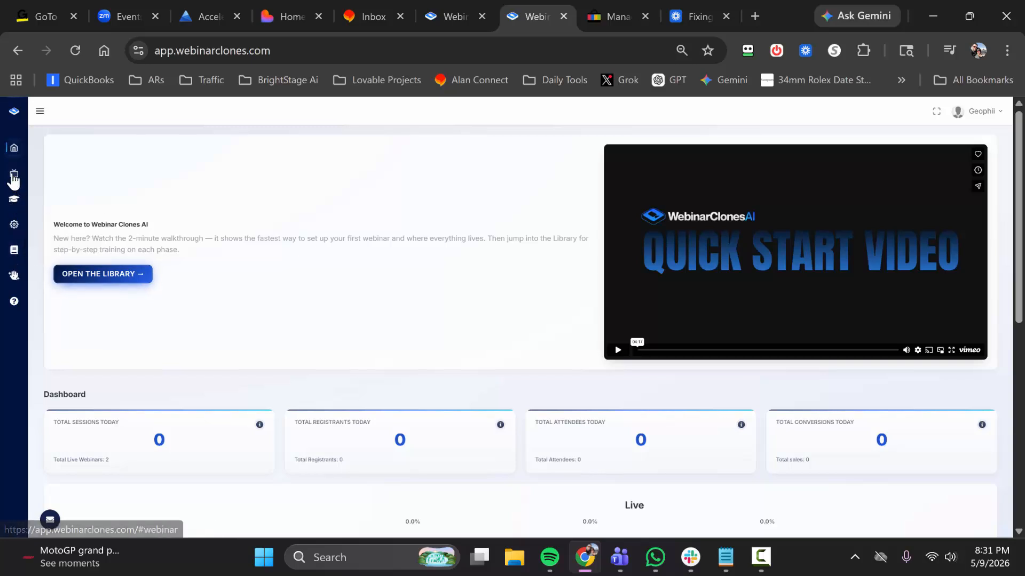
left_click(13, 179)
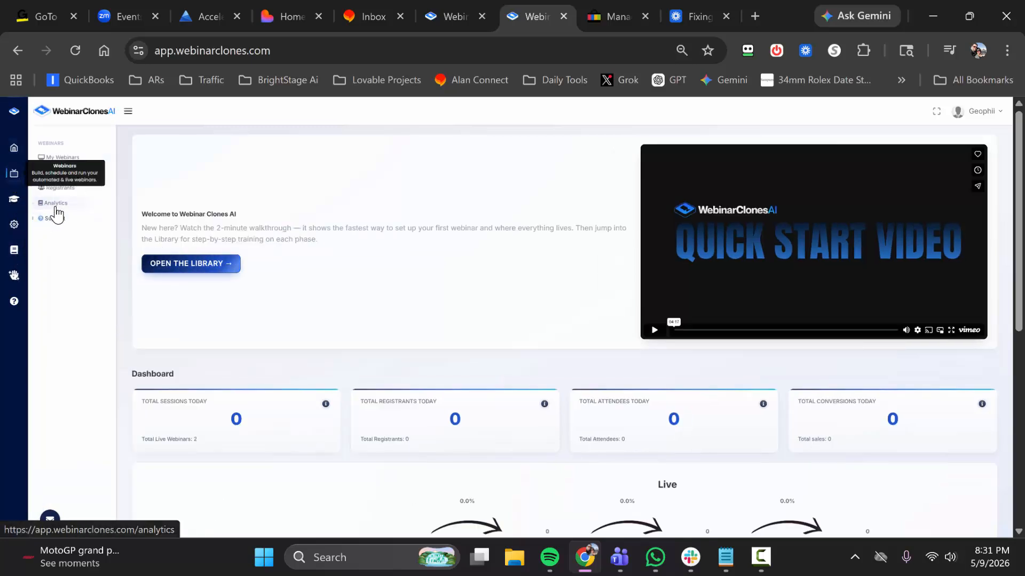
- Open the Library's Webinar Clones section and examine the offers, prices, commissions and the individual clone webinar entries
left_click(175, 262)
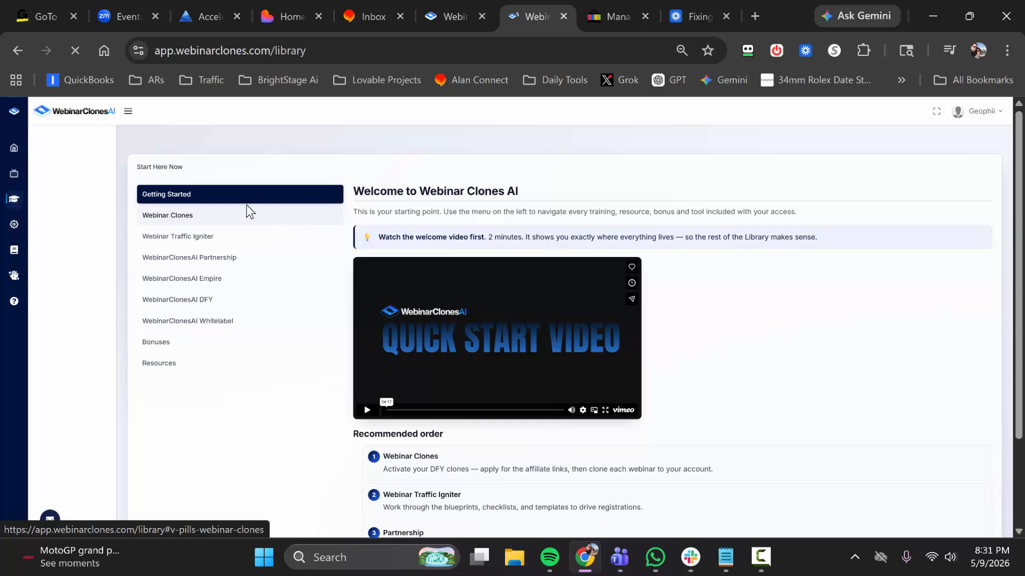
left_click(255, 220)
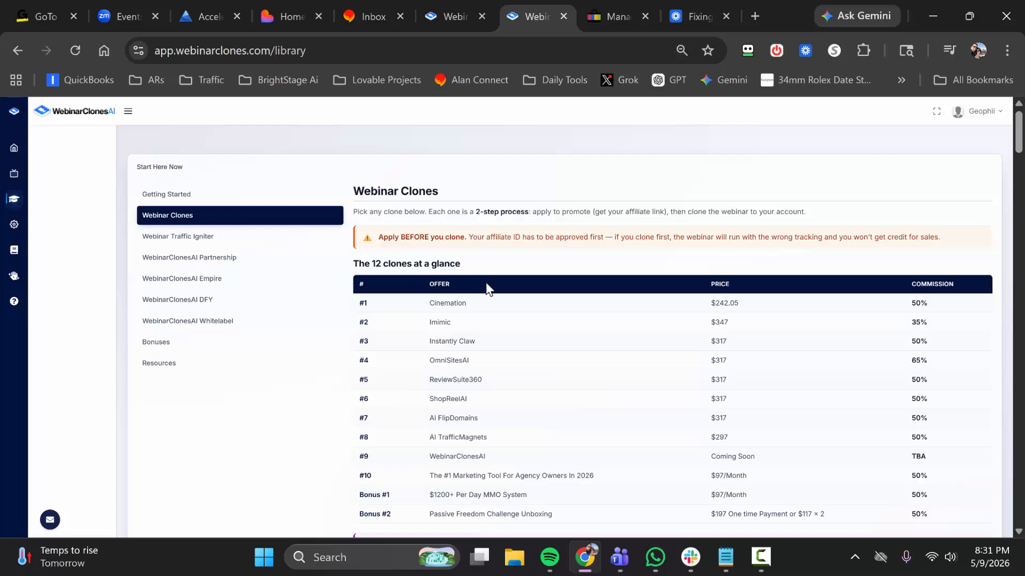
scroll(470, 299, "down", 1)
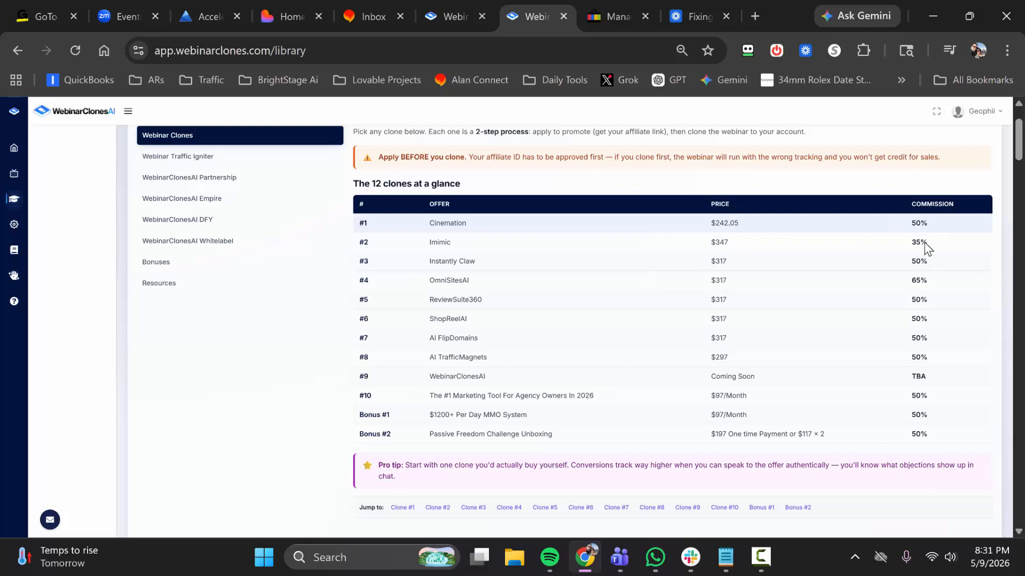
scroll(499, 304, "up", 1)
scroll(502, 308, "down", 1)
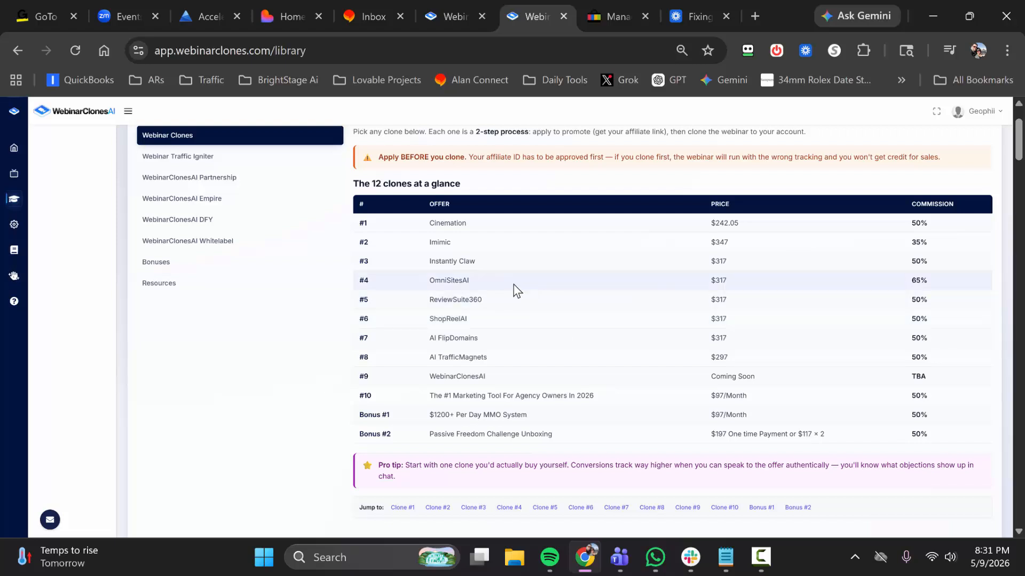
scroll(512, 288, "down", 4)
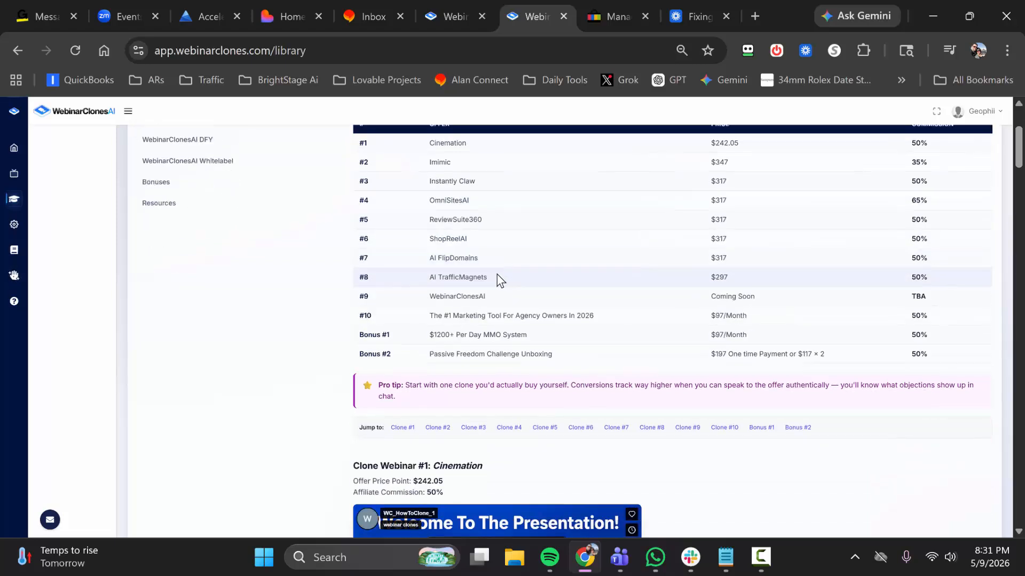
scroll(485, 323, "down", 5)
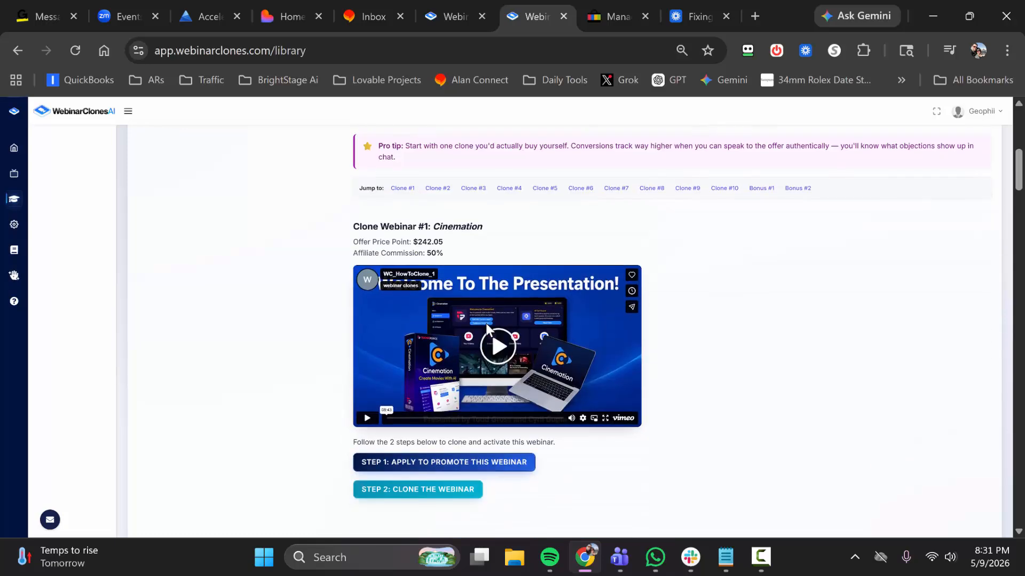
scroll(488, 323, "down", 6)
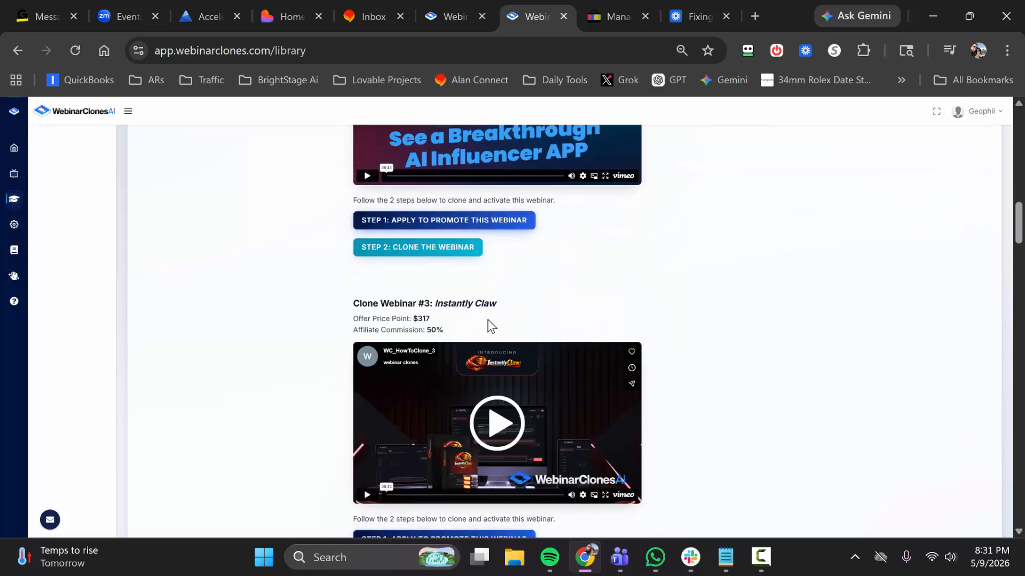
scroll(488, 323, "down", 3)
scroll(488, 319, "down", 3)
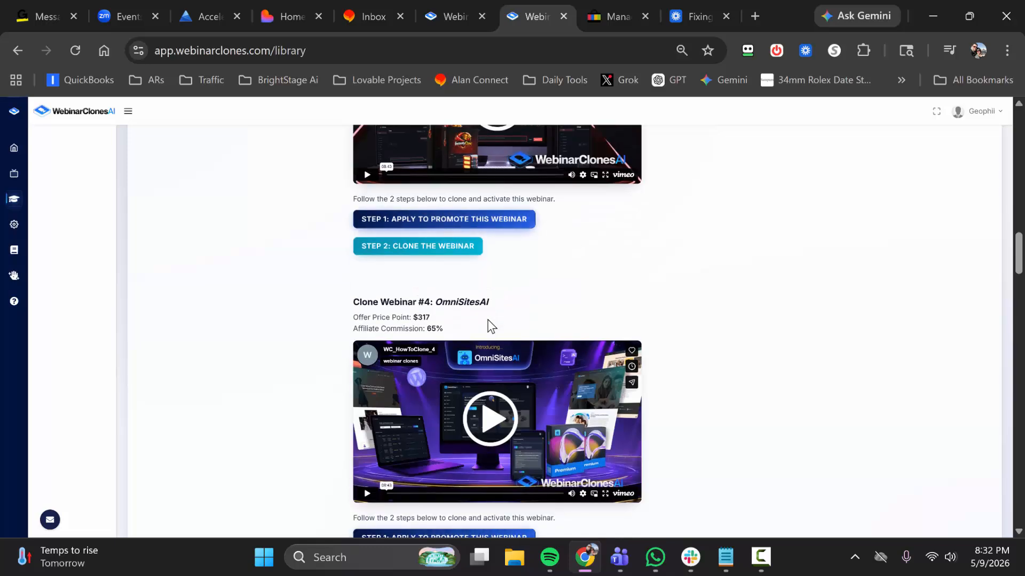
scroll(488, 320, "down", 3)
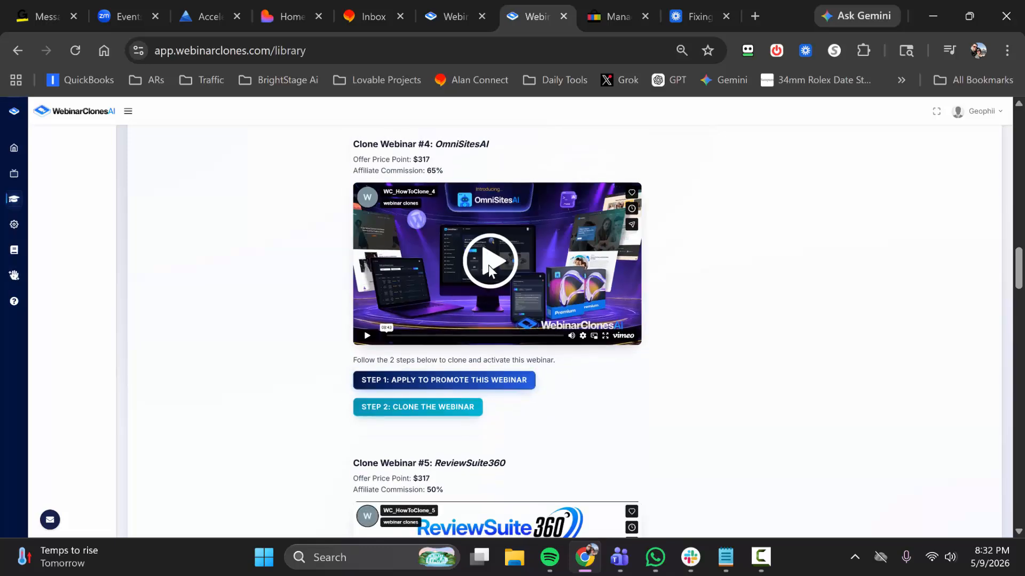
scroll(488, 265, "up", 12)
scroll(512, 261, "up", 4)
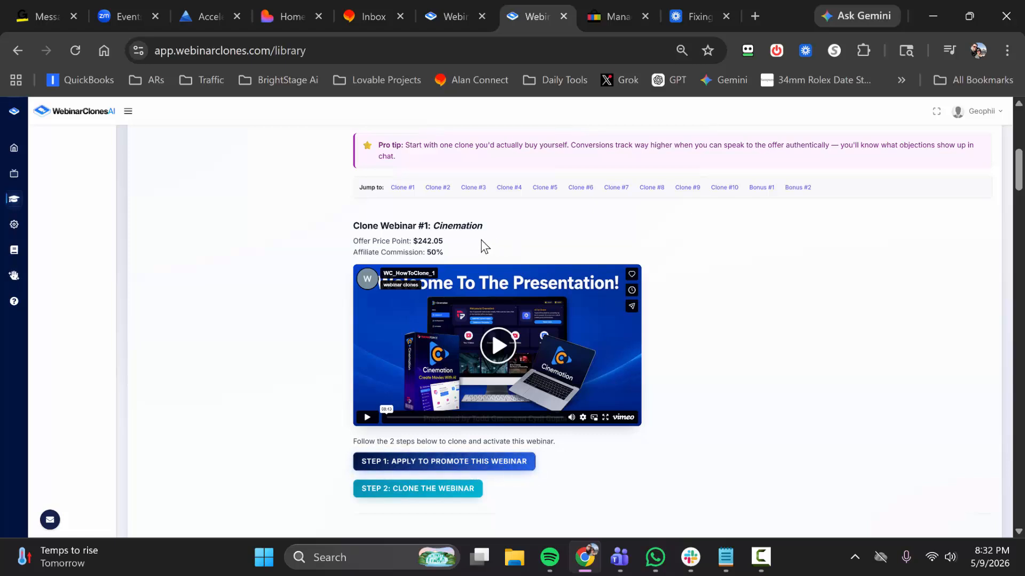
- Open the affiliate promotion page for Clone Webinar #1, Cinemation, and clone that webinar into the account
left_click(444, 463)
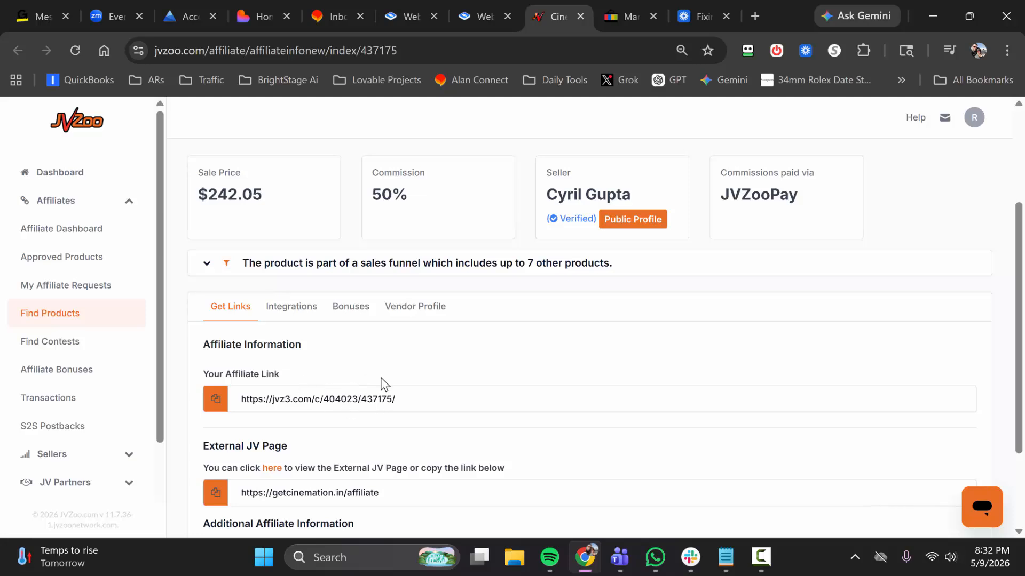
left_click(490, 7)
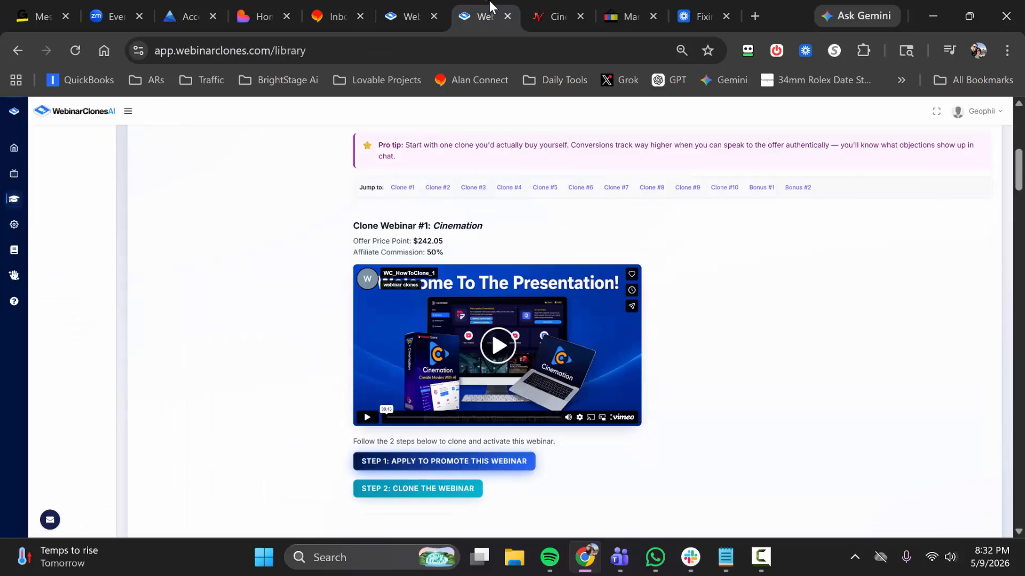
left_click(446, 489)
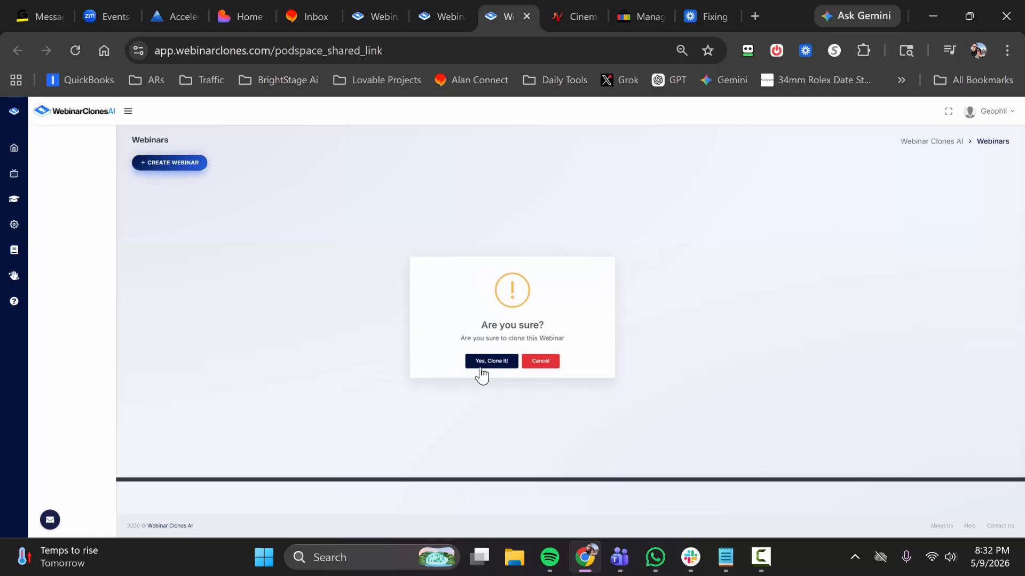
left_click(492, 361)
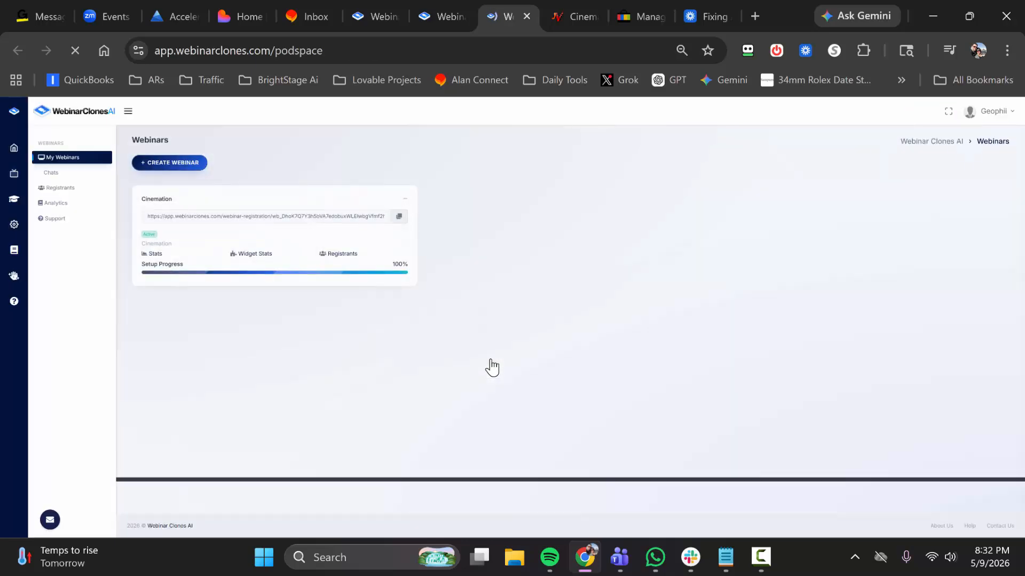
- Copy the Cinemation webinar's registration link, open it in a new tab, and view its registration form without registering
left_click(399, 216)
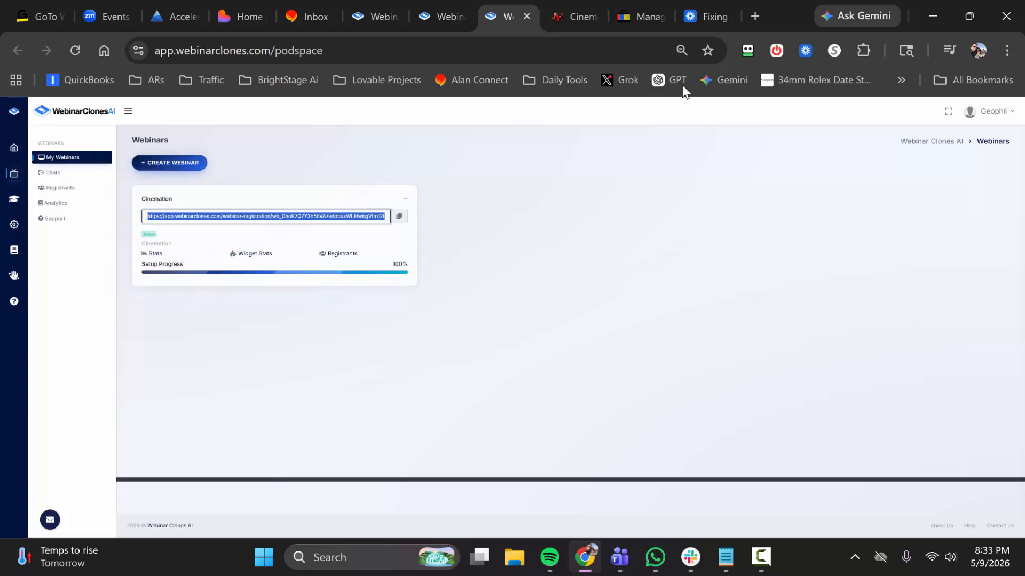
left_click(754, 15)
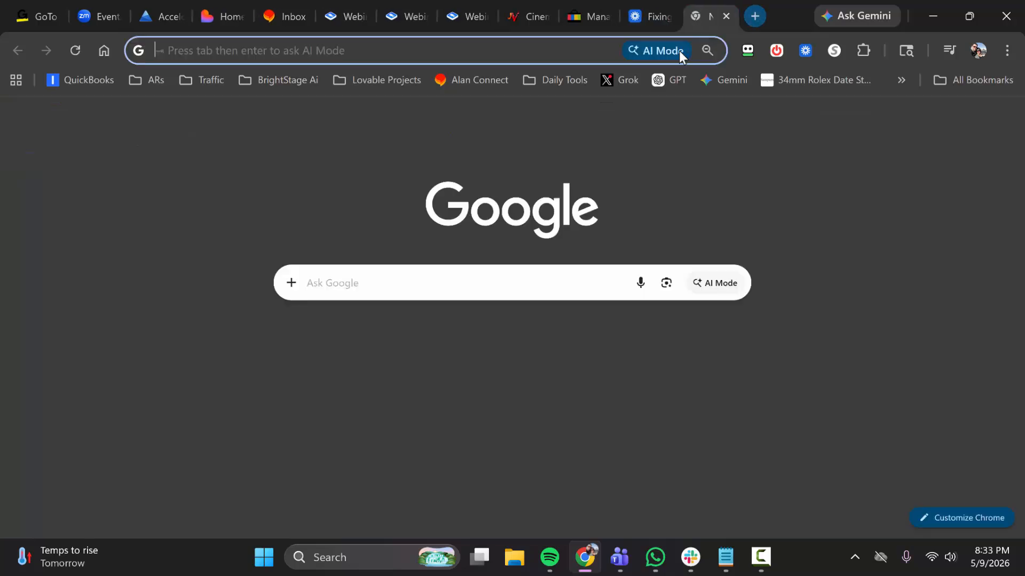
key("ctrl+v")
key("Return")
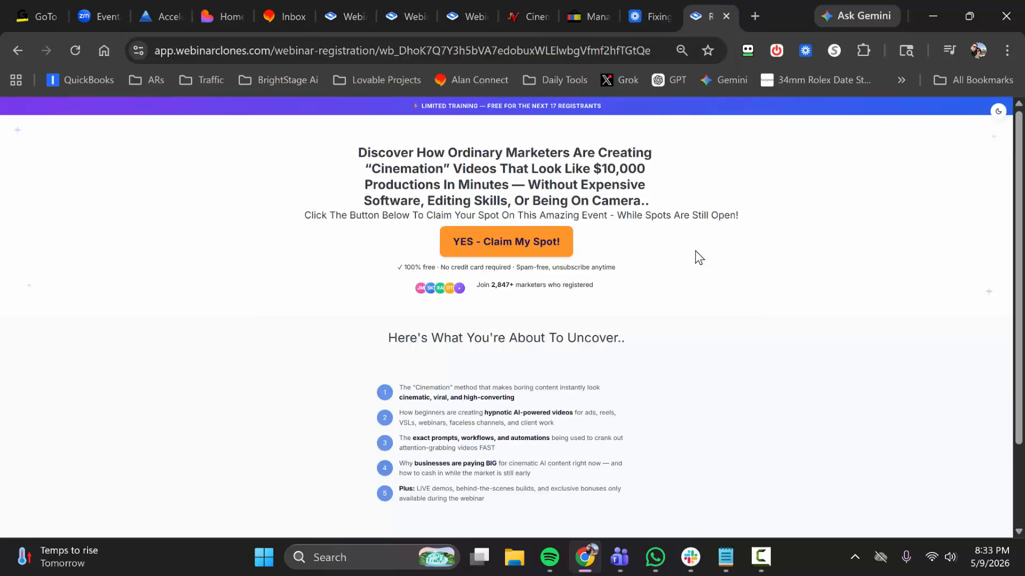
left_click(476, 240)
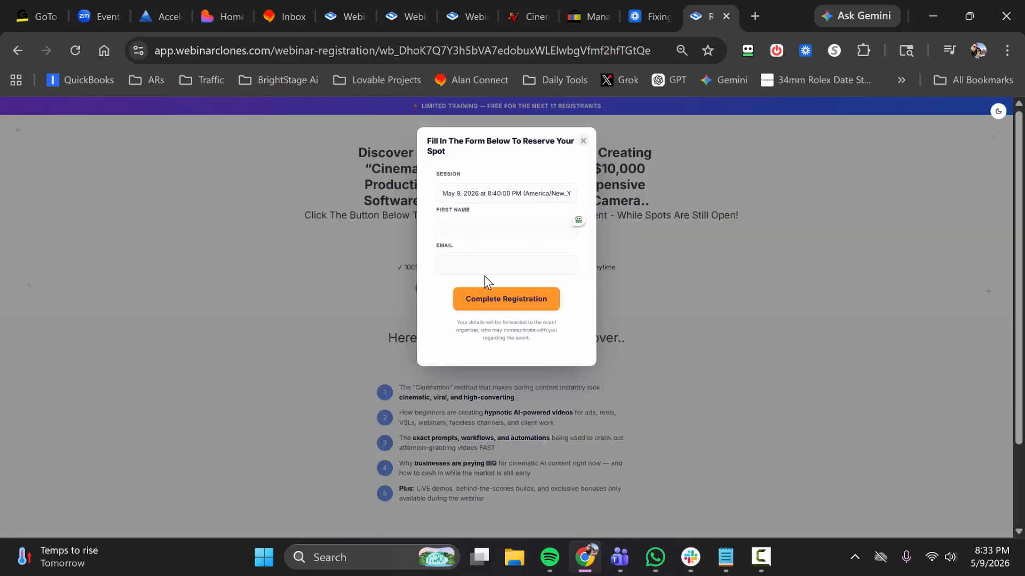
left_click(582, 141)
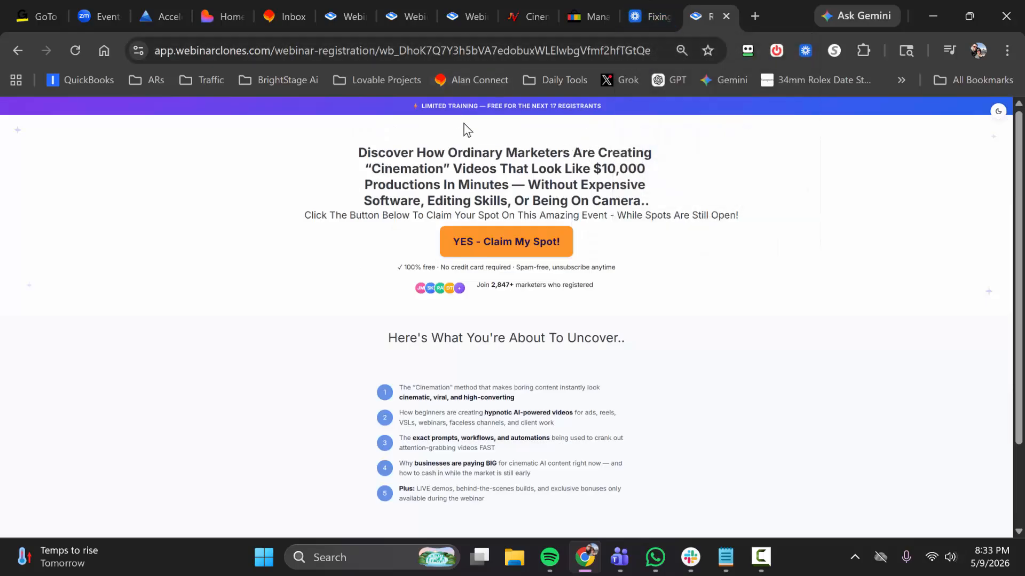
- Open the cloned Cinemation webinar for editing and view its basic settings and Webinar Video/Audio Source settings
key("ctrl+8")
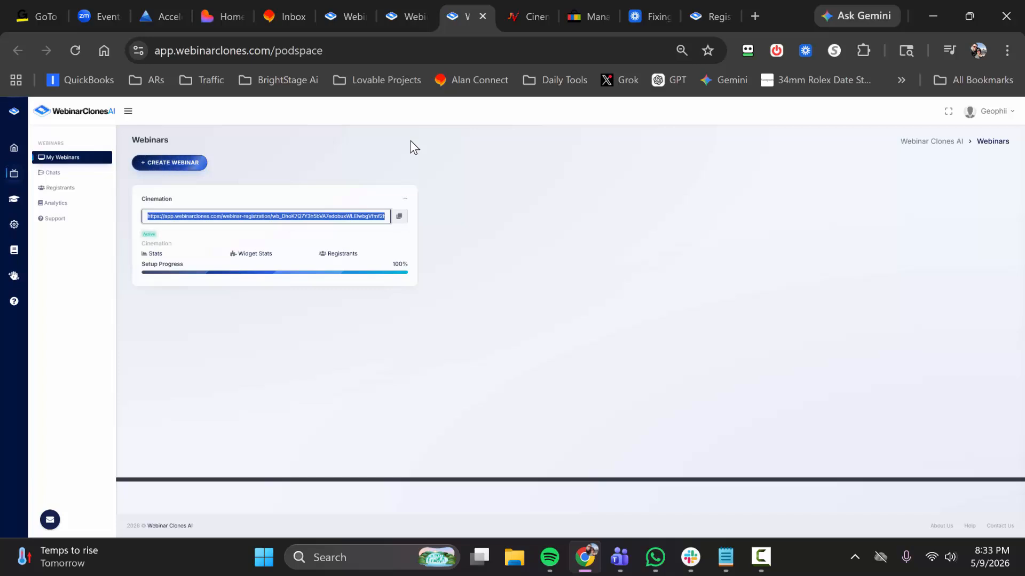
left_click(155, 202)
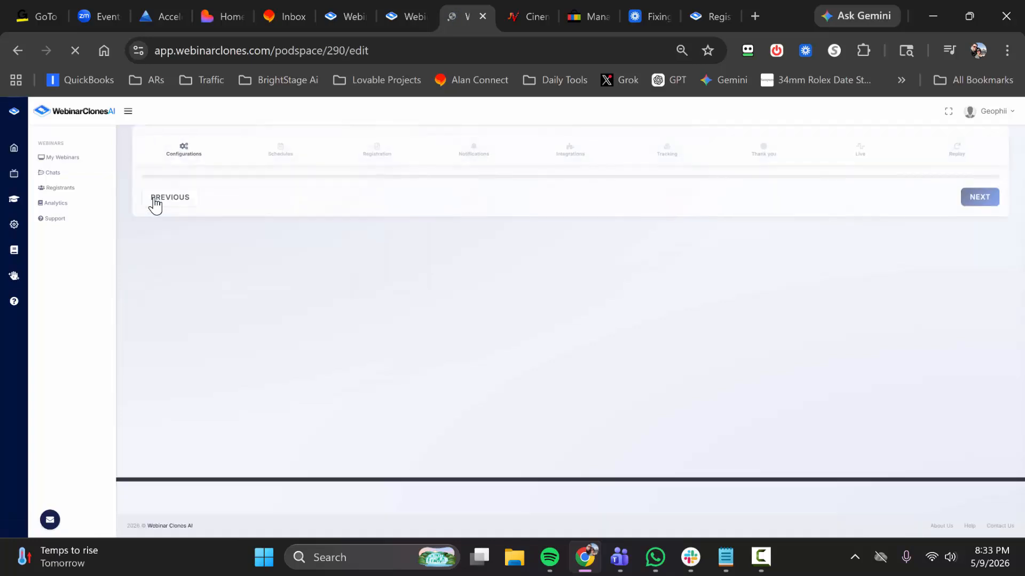
scroll(280, 282, "down", 1)
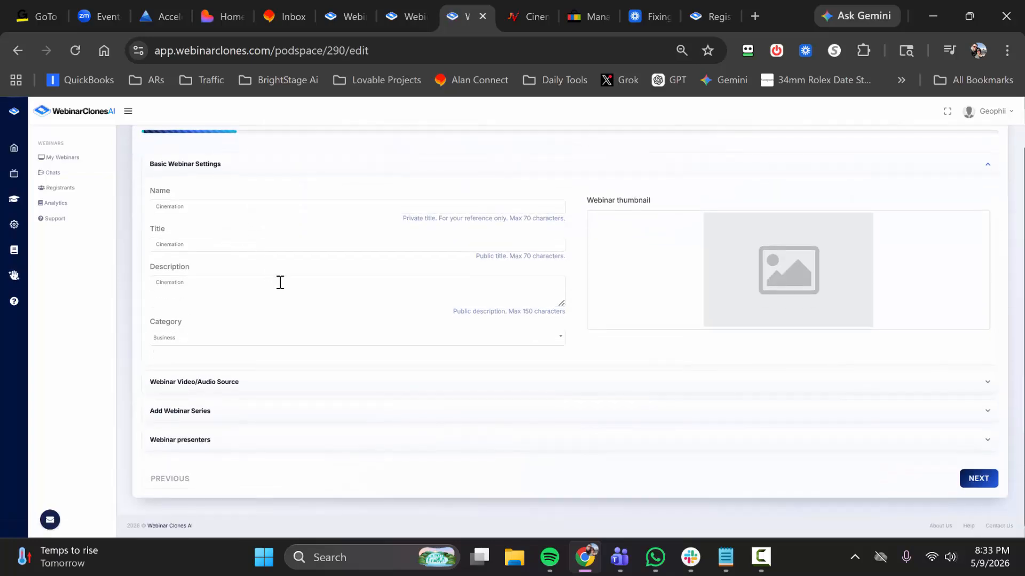
left_click(274, 386)
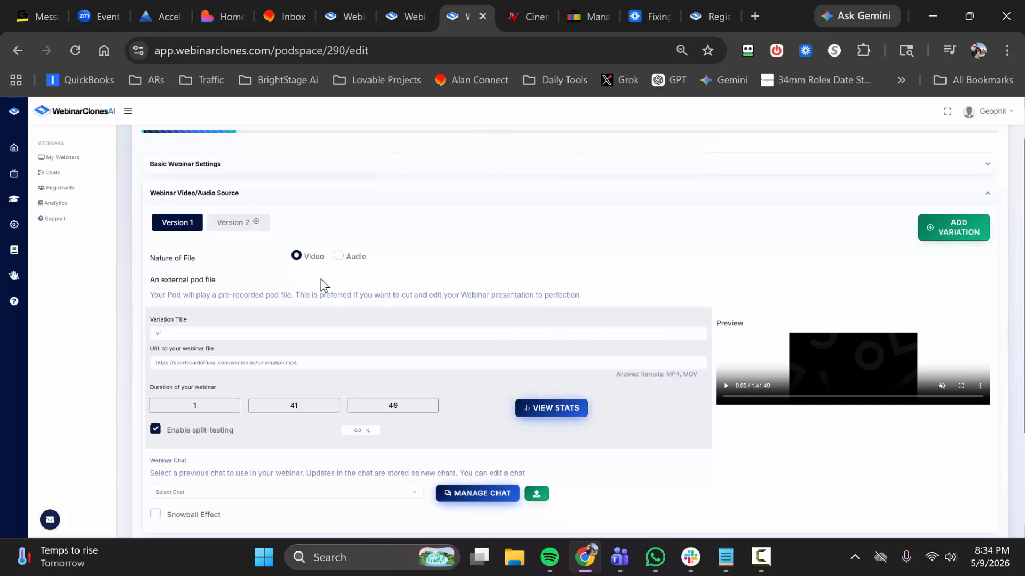
- Upload DEFAULT_POD_CHAT.csv from the BrightStage AI folder as the webinar chat for Version 1
scroll(328, 265, "down", 3)
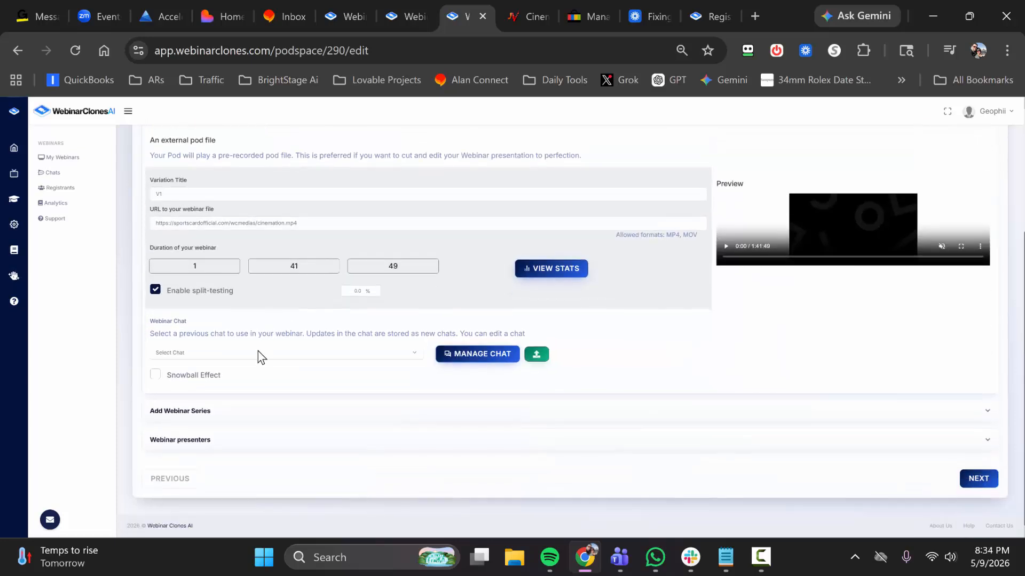
left_click(258, 353)
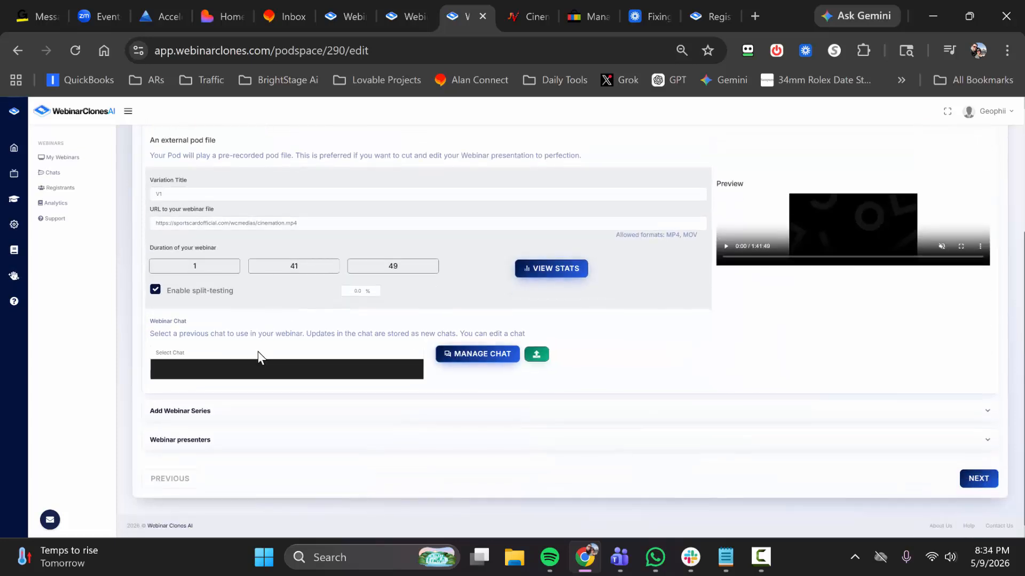
left_click(536, 354)
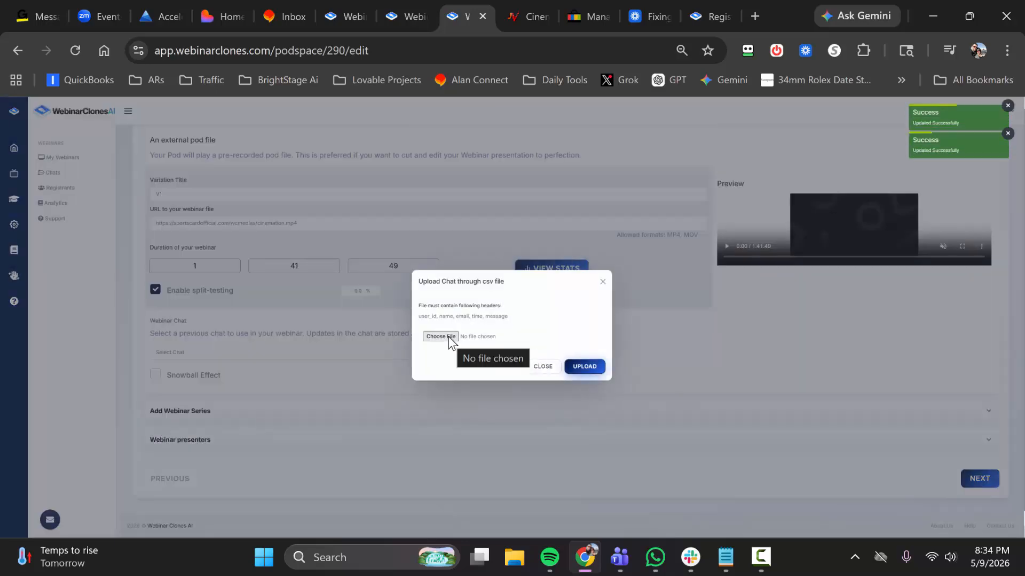
left_click(448, 338)
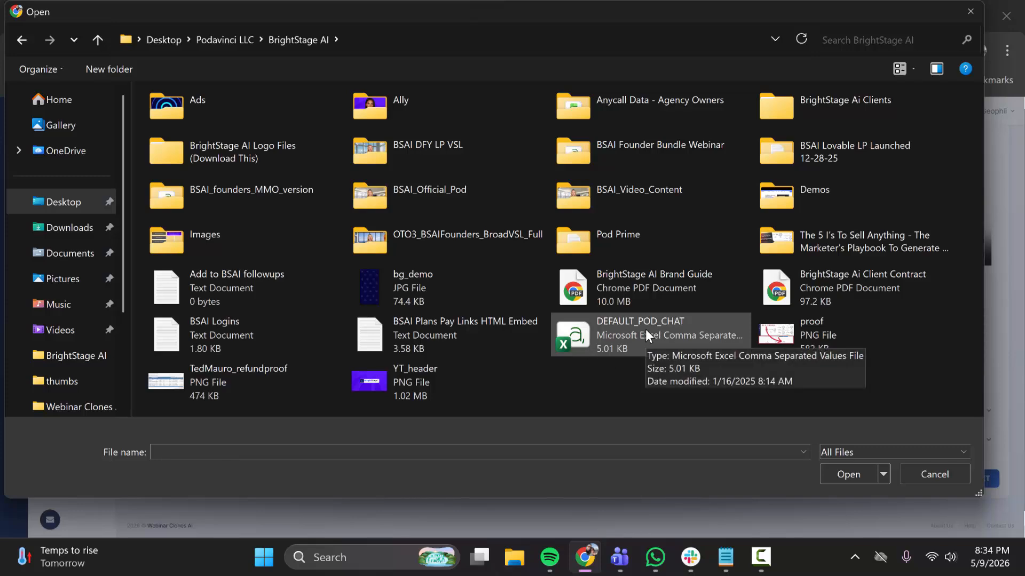
double_click(640, 325)
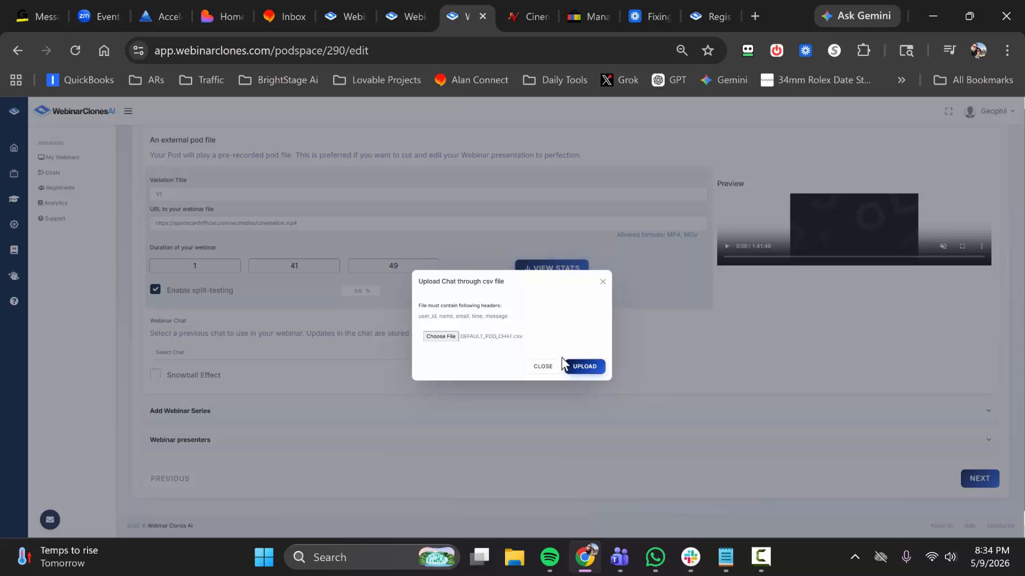
left_click(583, 366)
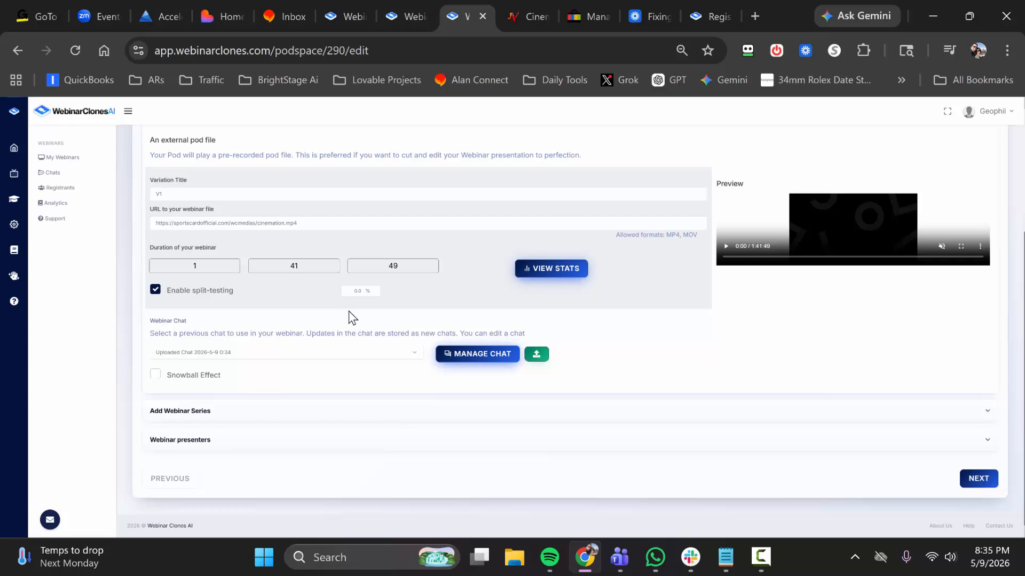
- Open the Add Webinar Series section and examine its cover photo, title, description and URL fields, comparing the Video and Audio file options
left_click(356, 415)
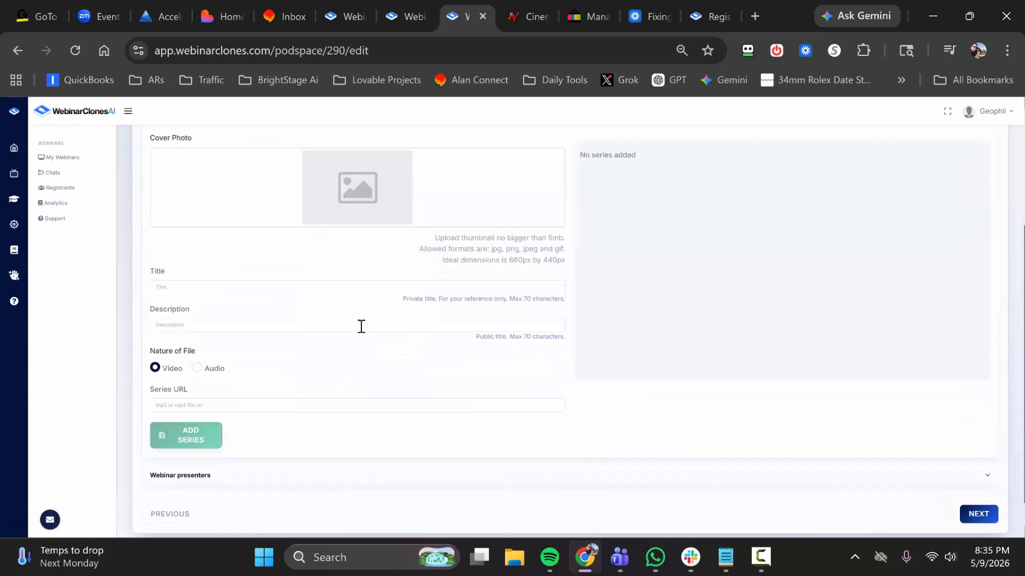
scroll(408, 312, "up", 1)
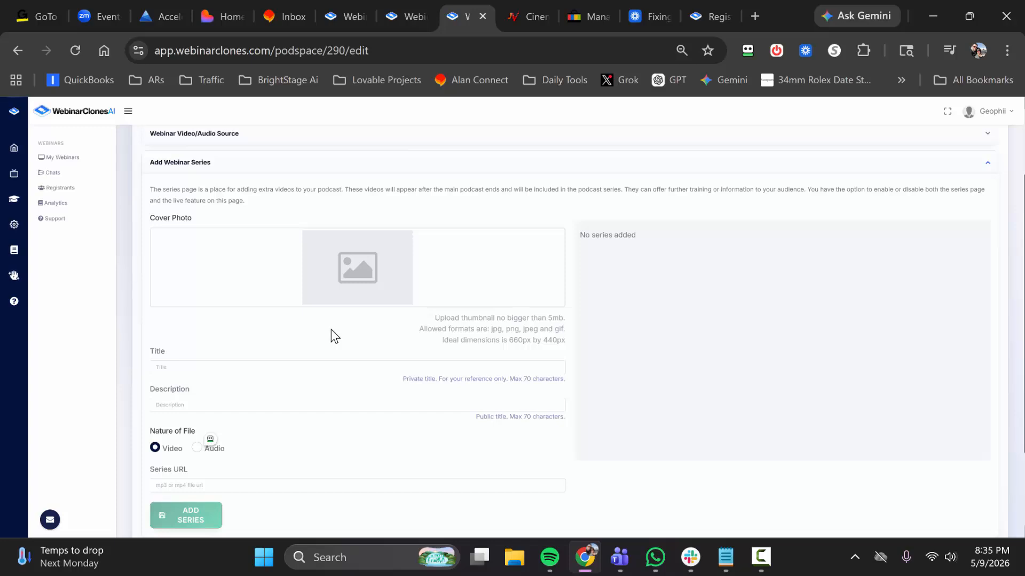
scroll(254, 374, "down", 2)
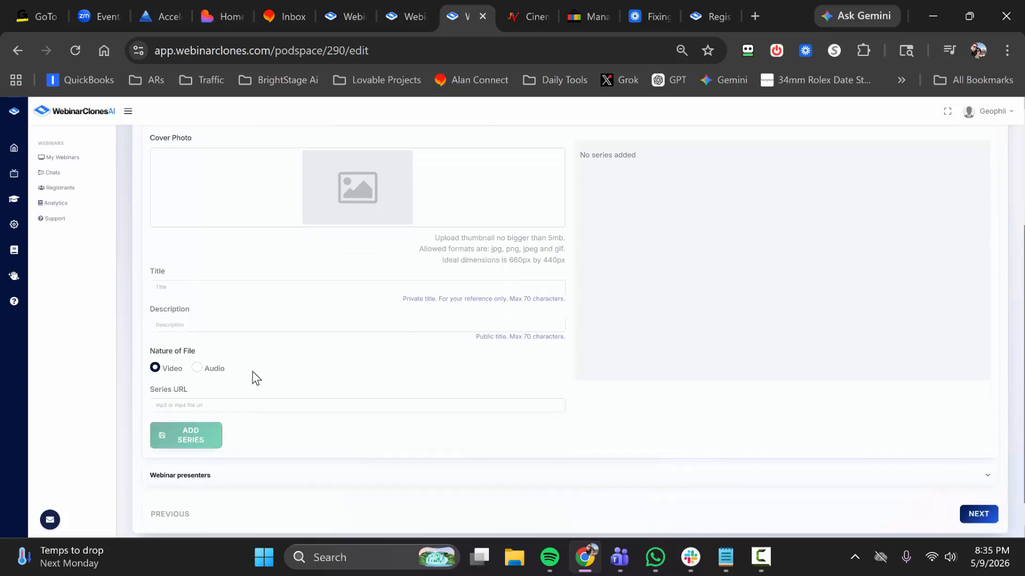
left_click(201, 367)
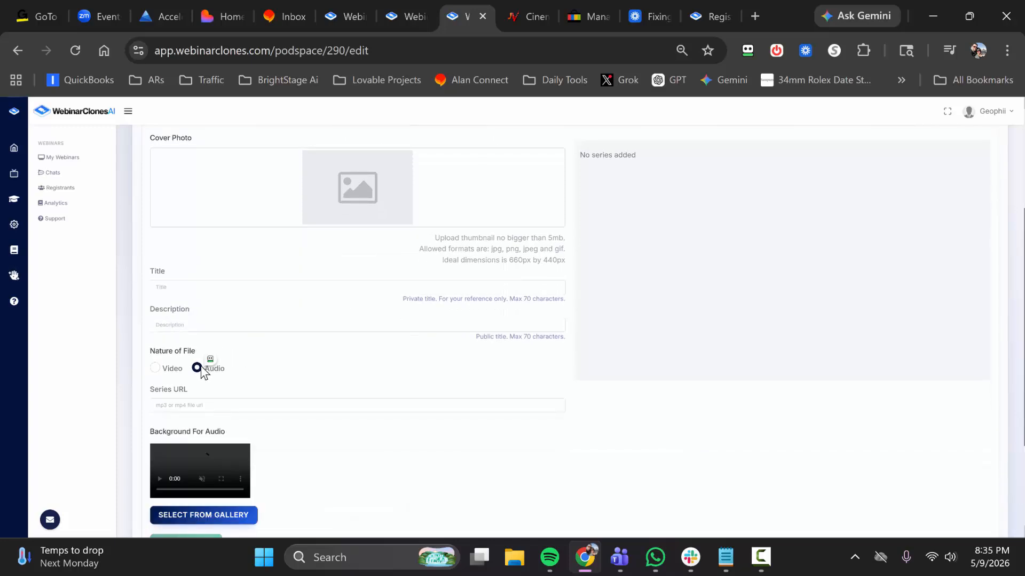
left_click(155, 368)
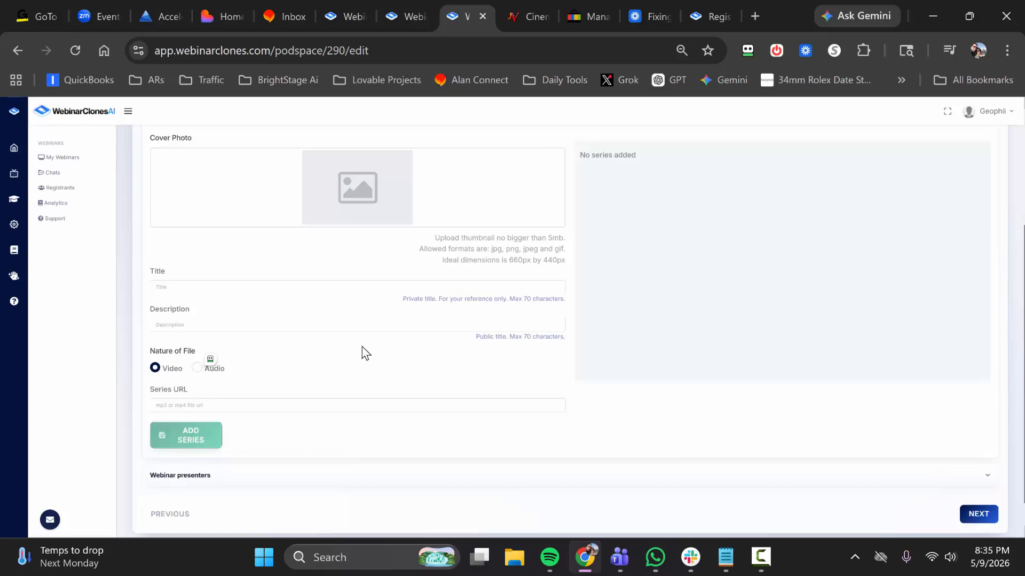
scroll(363, 349, "up", 2)
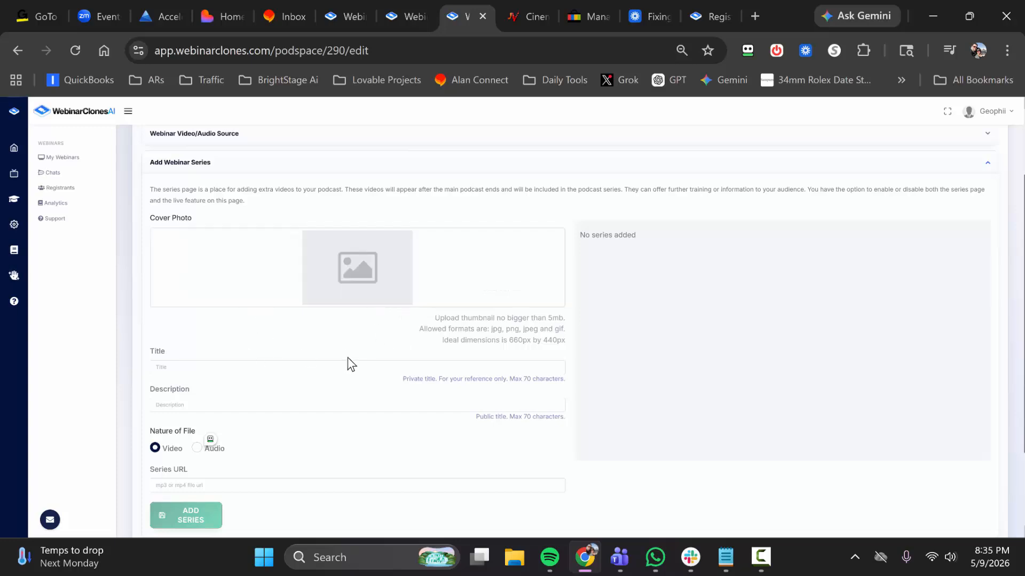
scroll(358, 362, "down", 2)
scroll(617, 276, "up", 2)
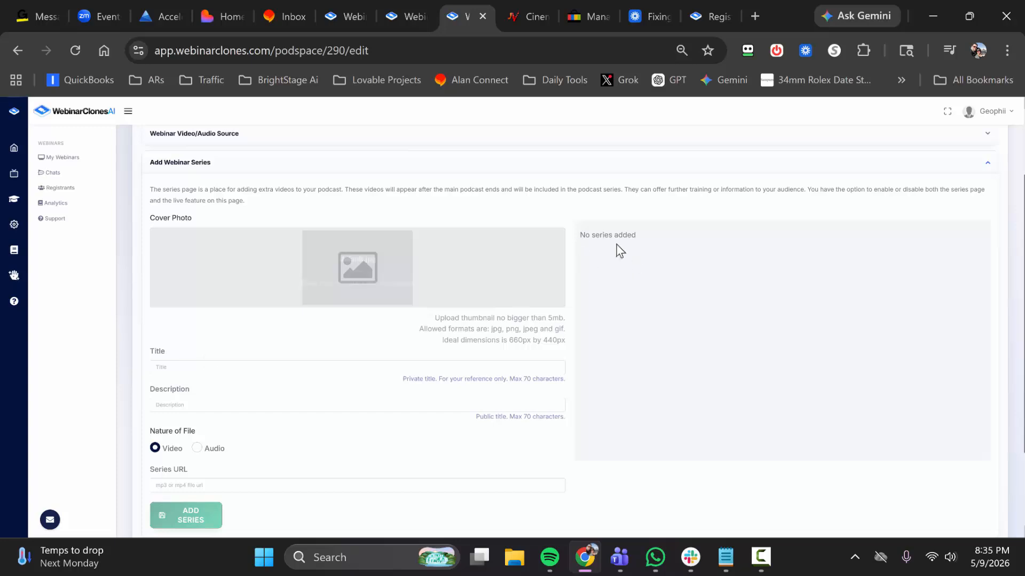
scroll(411, 341, "down", 2)
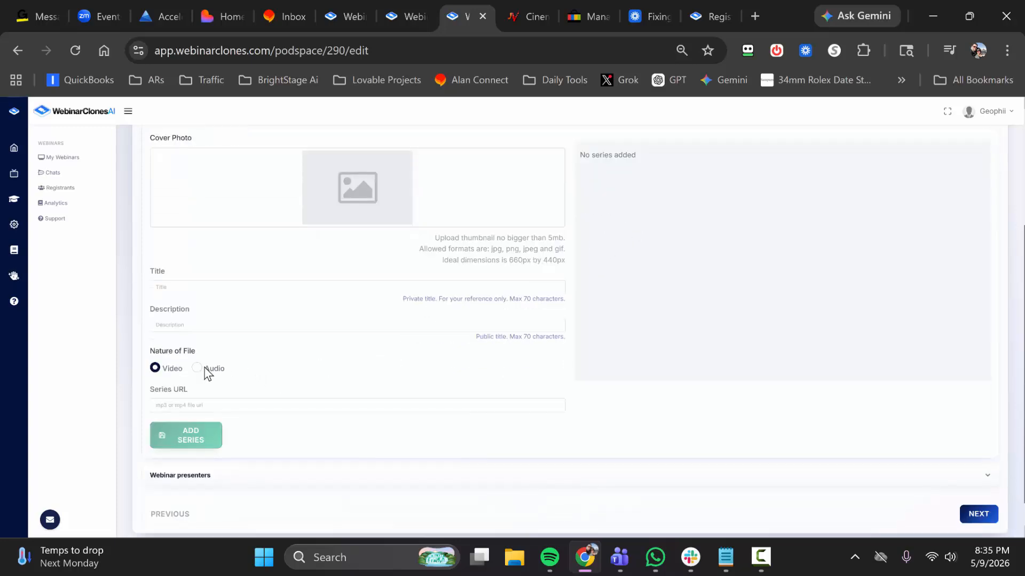
- Set the series file type to Audio and choose the blue concentric-circles background from the System gallery
left_click(197, 368)
scroll(283, 383, "down", 2)
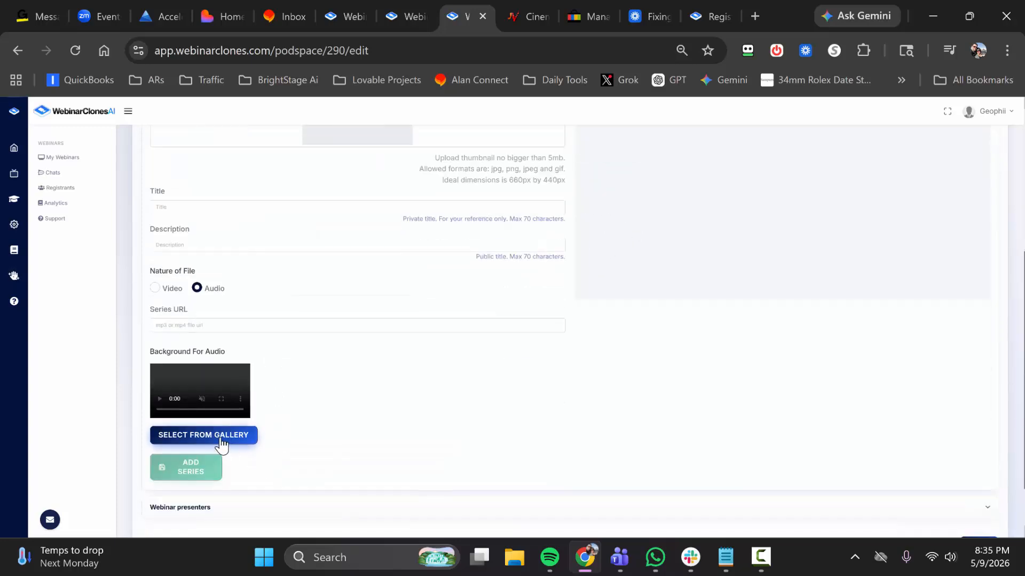
left_click(216, 437)
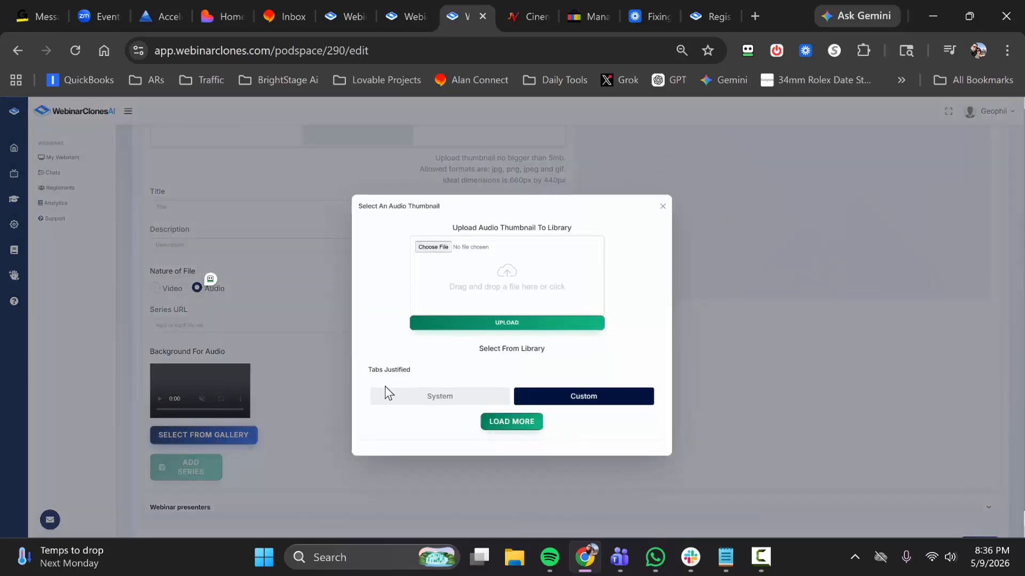
left_click(463, 396)
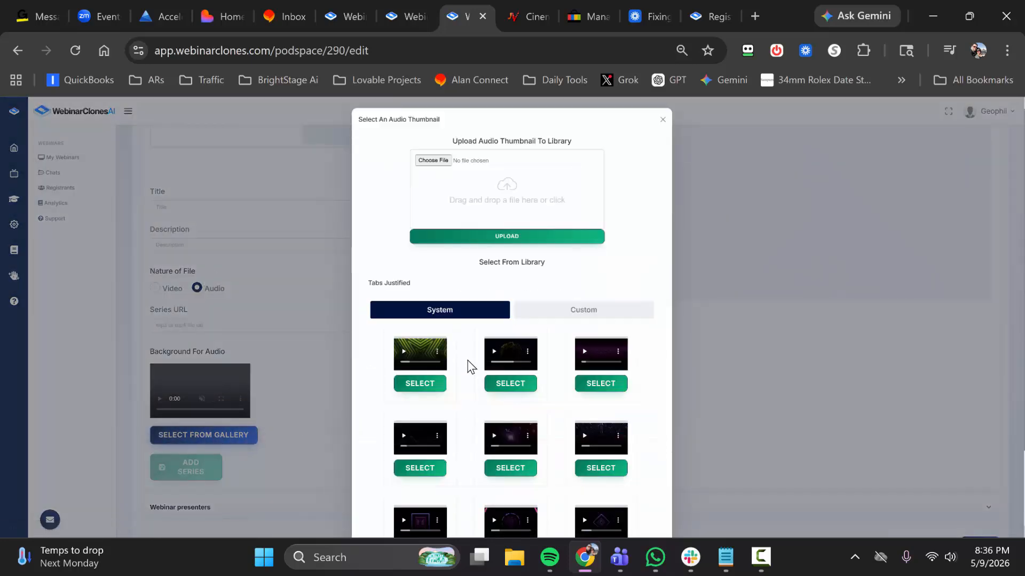
scroll(469, 368, "down", 3)
scroll(472, 370, "down", 1)
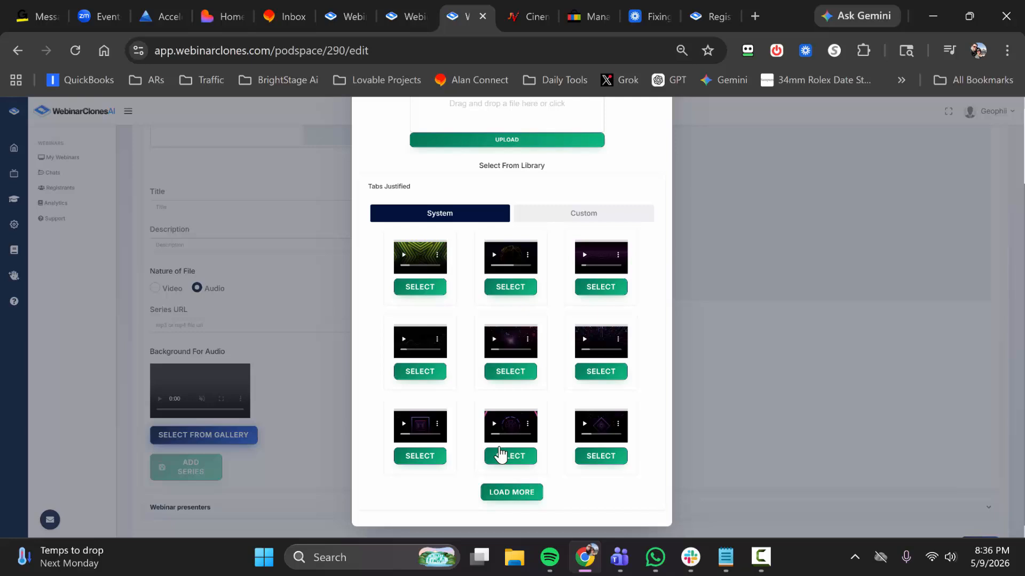
left_click(507, 492)
scroll(470, 412, "down", 2)
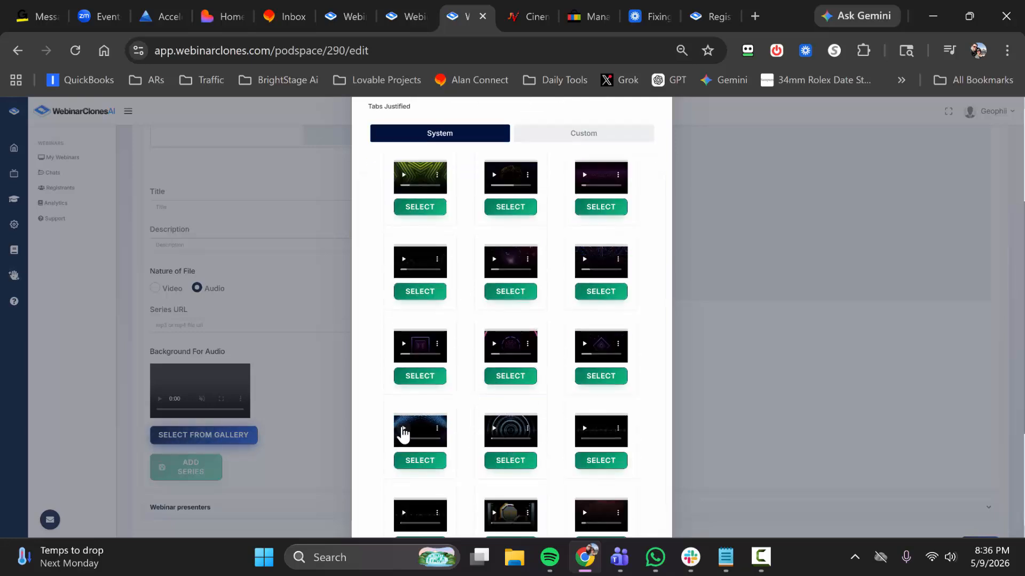
left_click(510, 460)
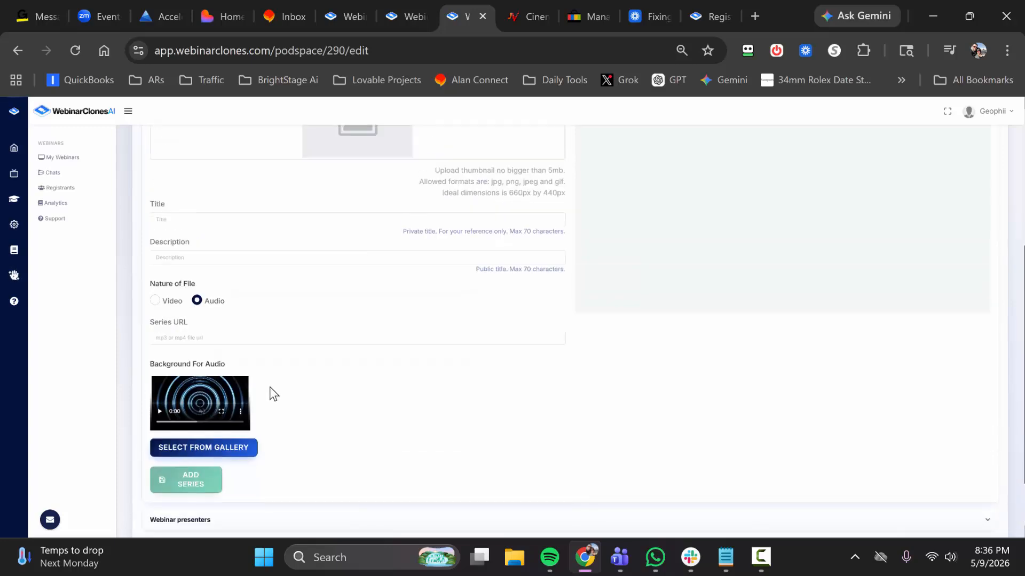
- View the Webinar presenters section without adding anyone, and proceed to the Schedules settings
scroll(394, 420, "up", 2)
scroll(659, 415, "down", 3)
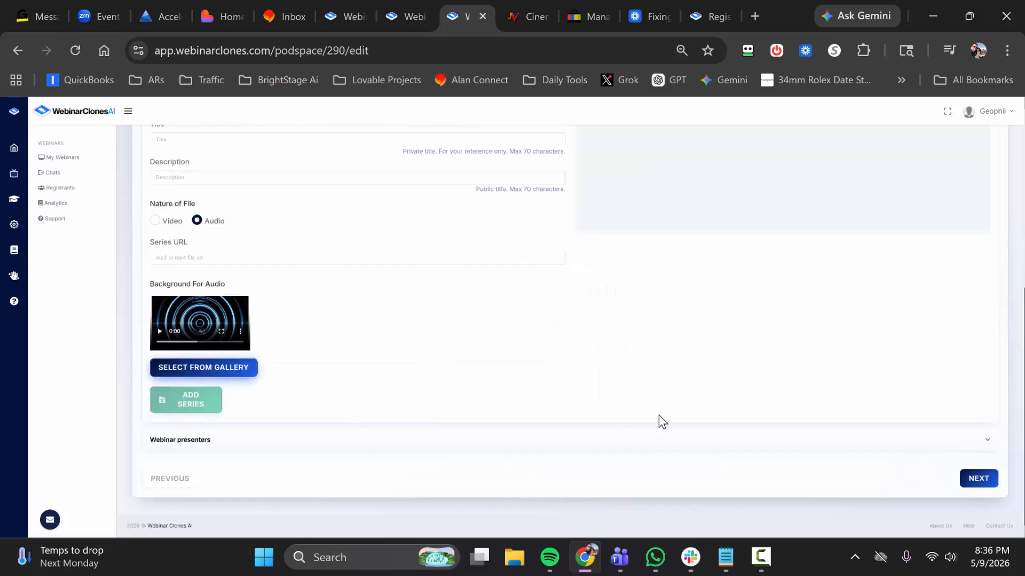
left_click(353, 443)
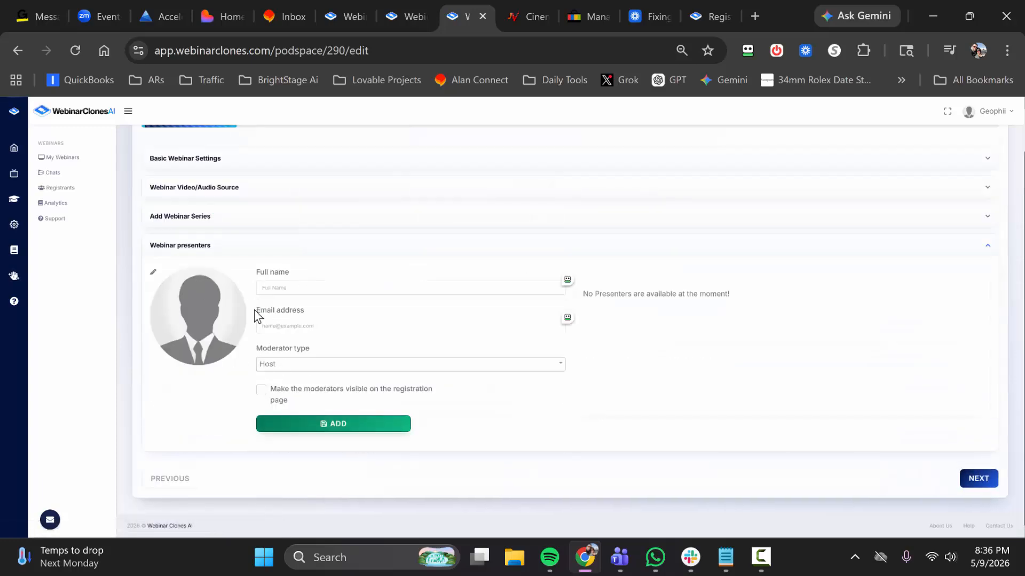
left_click(977, 479)
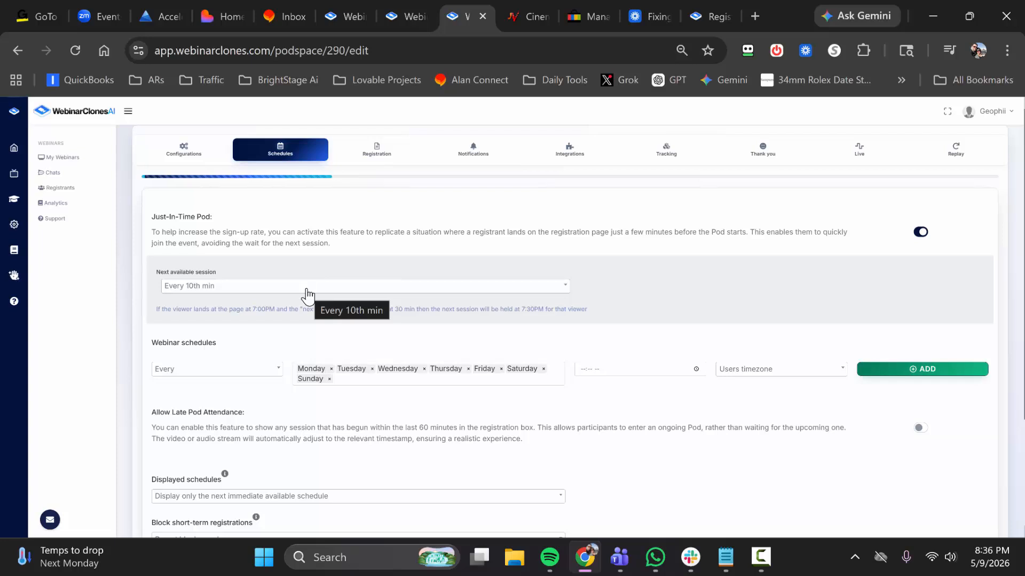
- Try Every 0th or 60th min as the Just-In-Time Pod's next available session, and set it back to Every 10th min
left_click(307, 293)
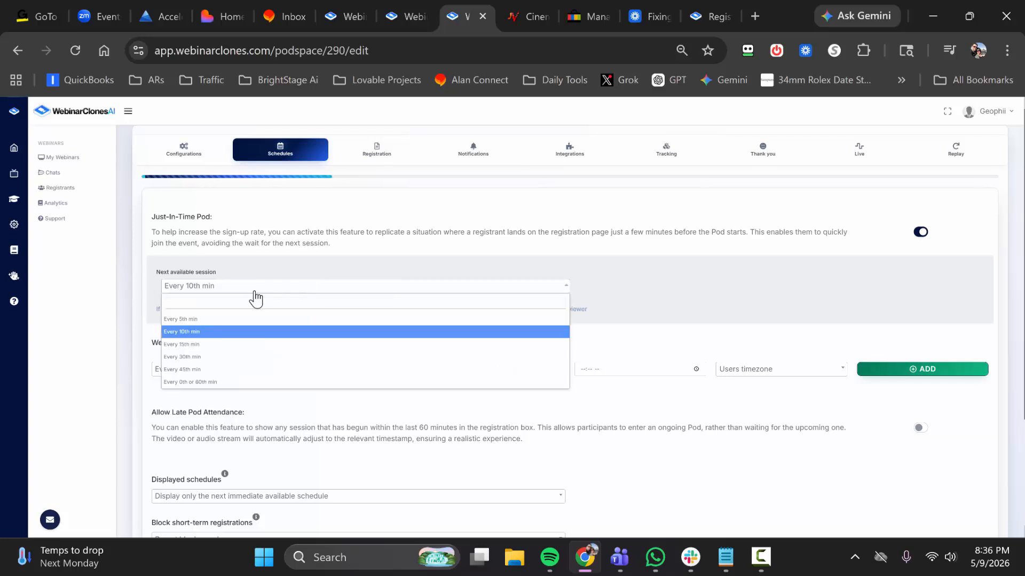
left_click(211, 382)
left_click(266, 291)
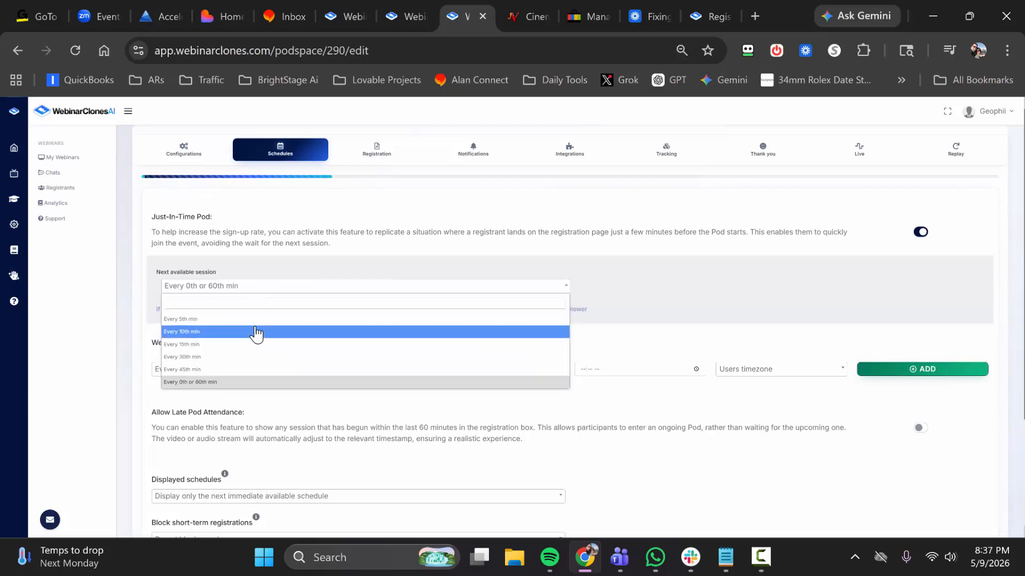
left_click(255, 332)
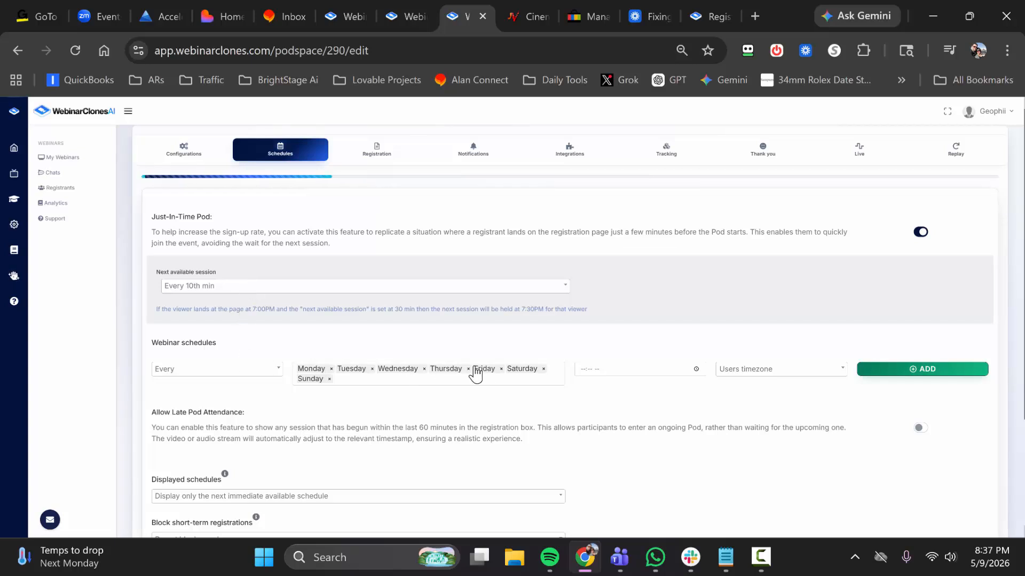
- Review the Displayed schedules options without changing the selection, and proceed to the Registration settings
scroll(509, 375, "down", 3)
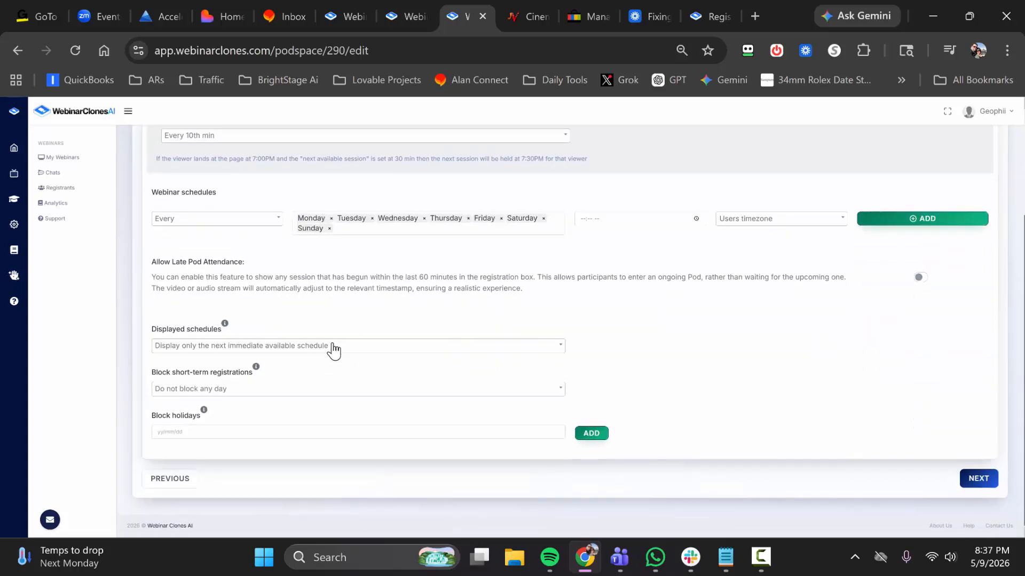
left_click(281, 352)
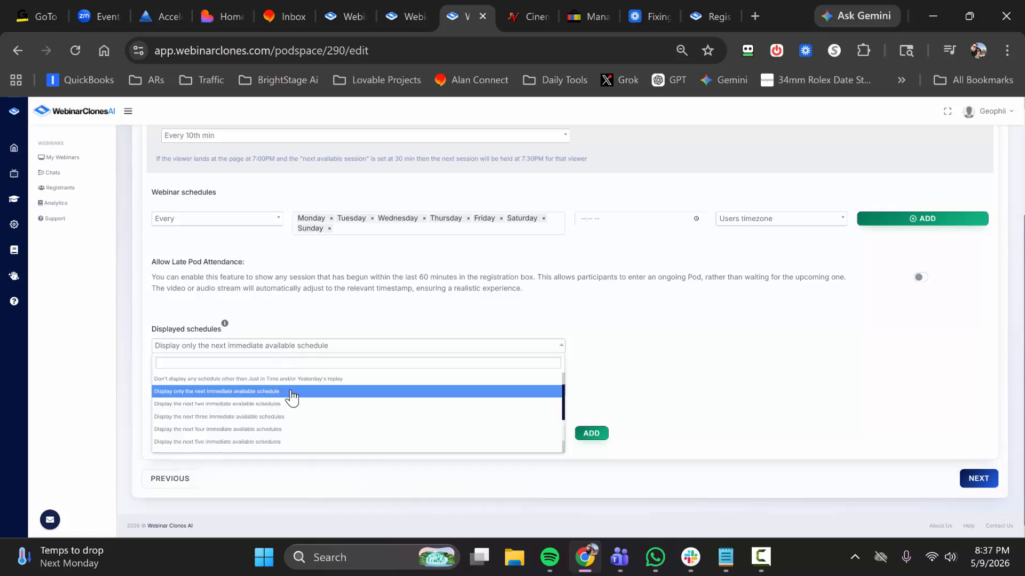
scroll(303, 429, "down", 2)
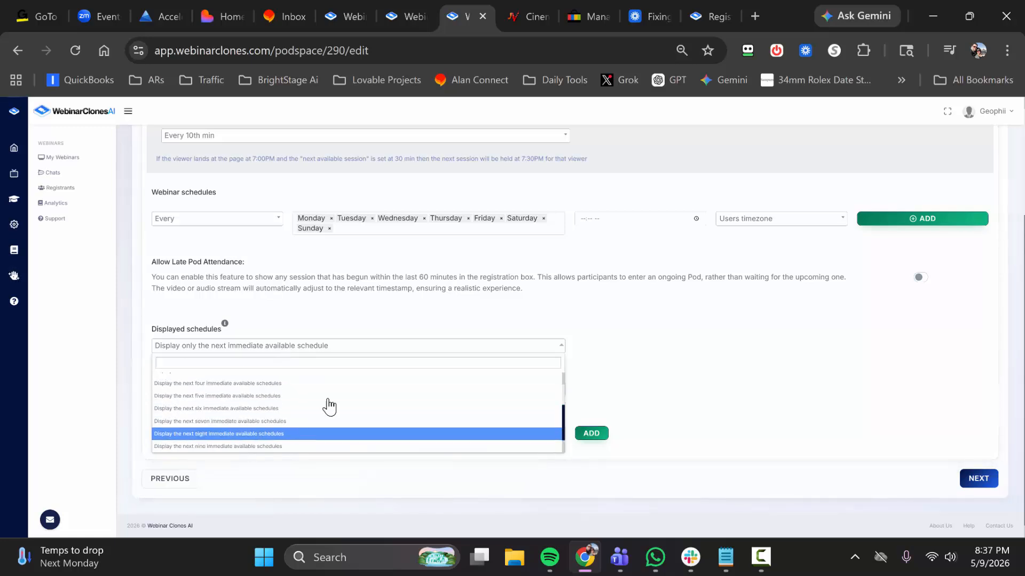
left_click(367, 328)
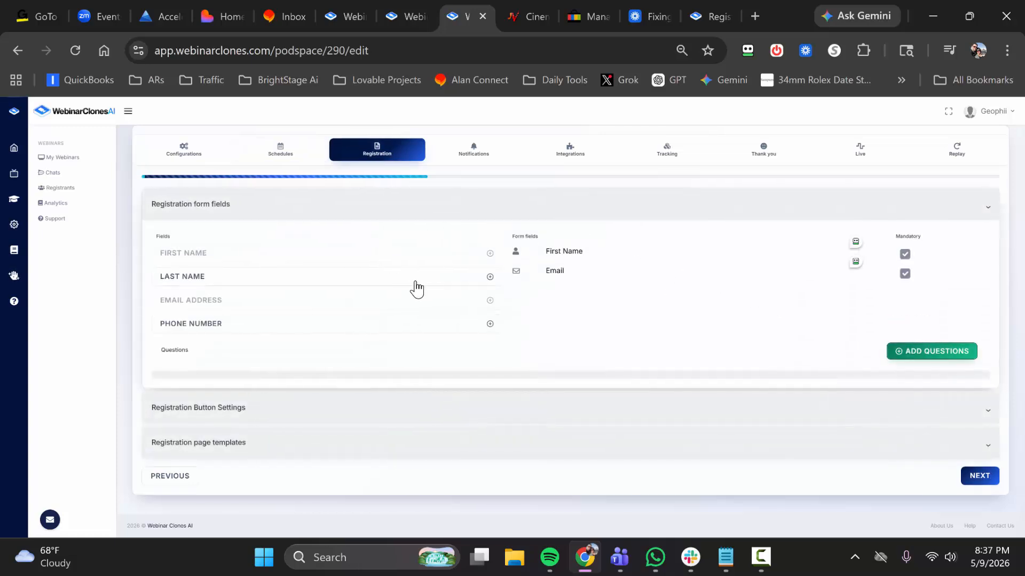
- Try adding the Last Name and Phone Number fields to the registration form, and remove both again
left_click(490, 276)
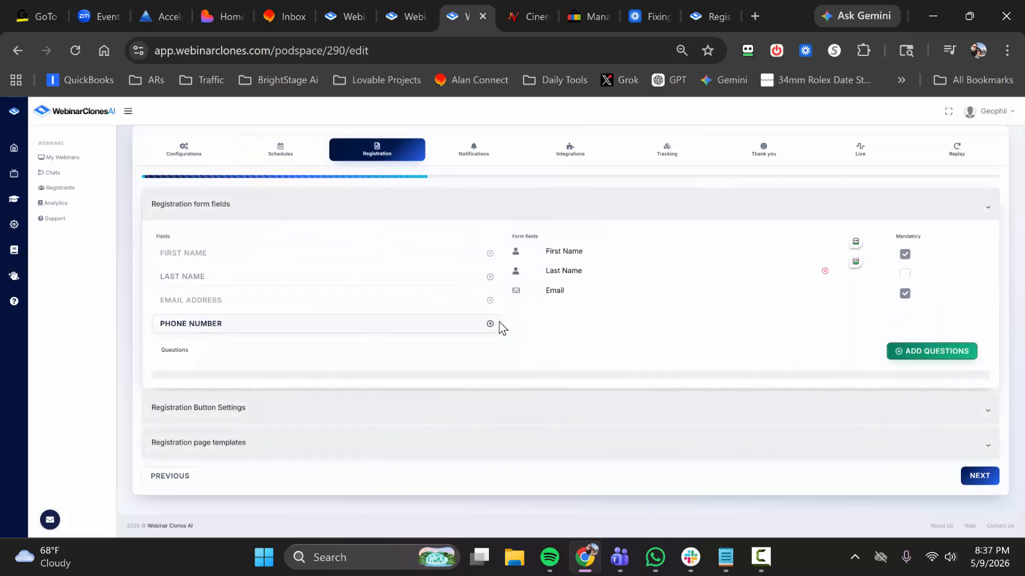
left_click(490, 324)
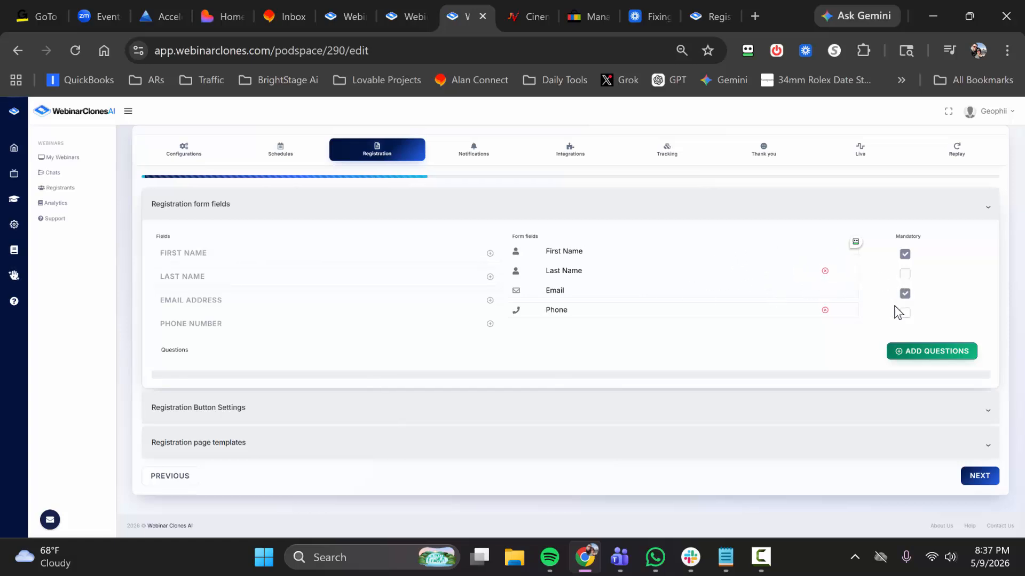
left_click(825, 271)
left_click(825, 291)
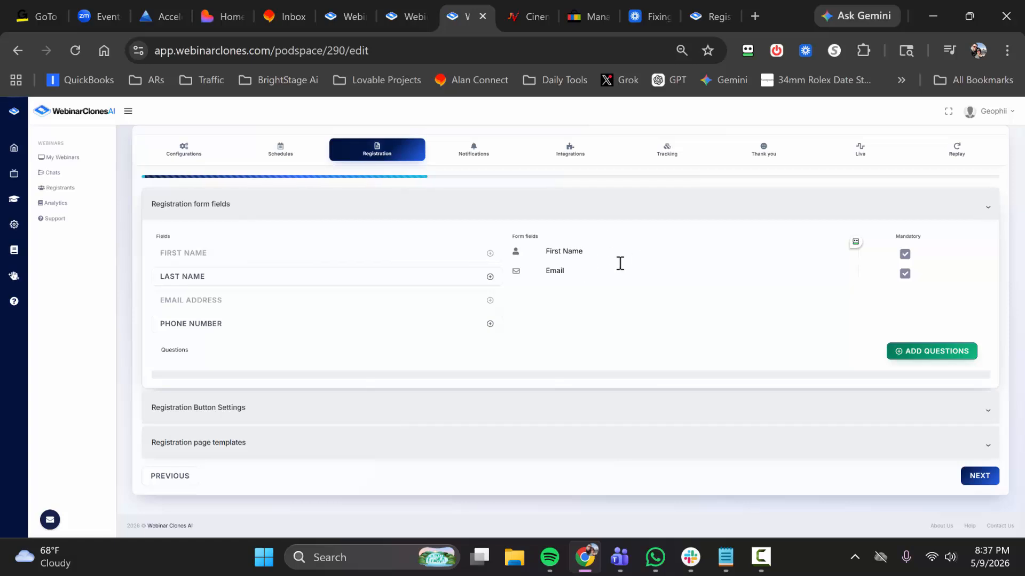
- View the Registration Button Settings and copy the embed code of the existing button variation
left_click(325, 410)
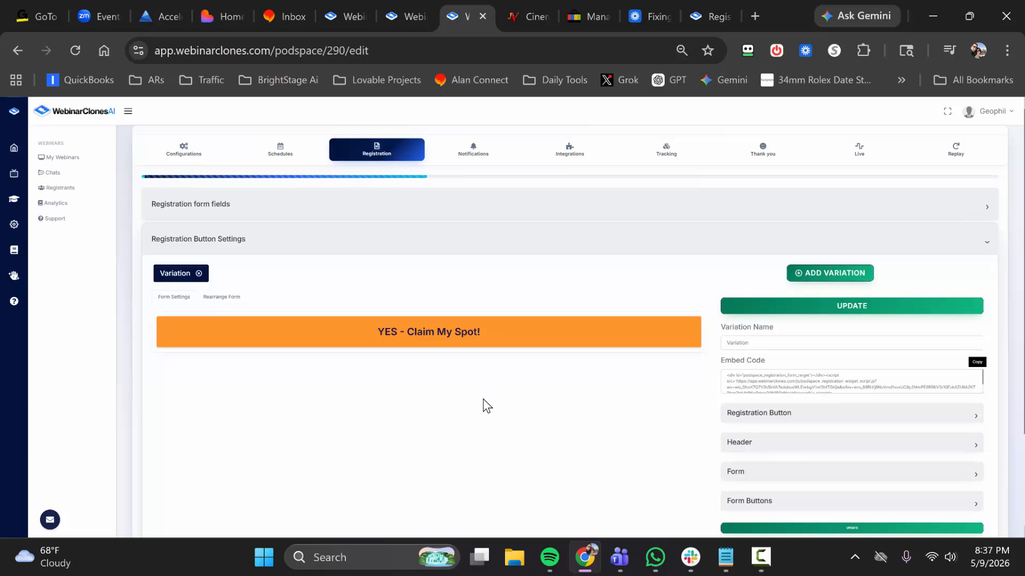
scroll(774, 363, "down", 1)
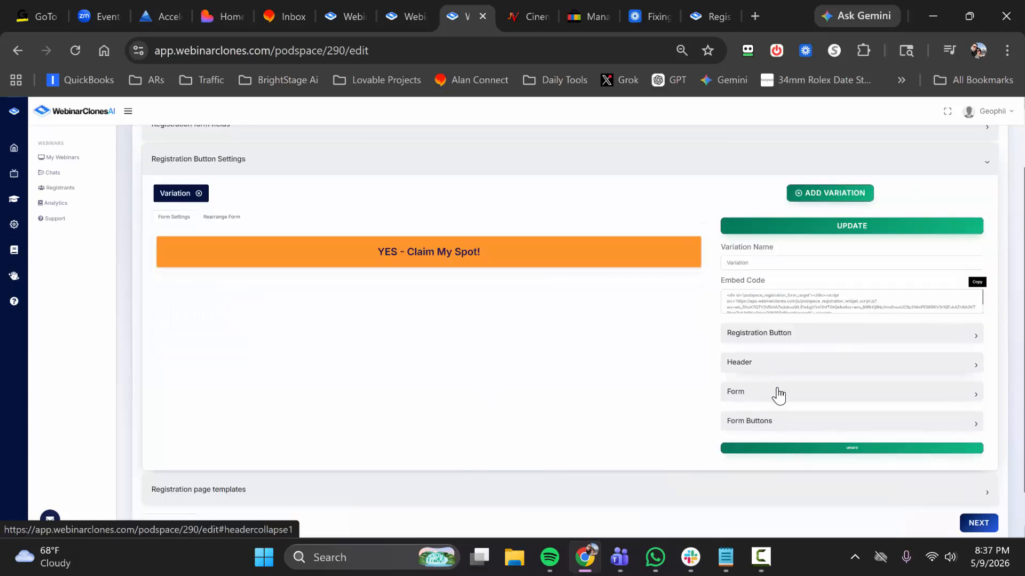
scroll(778, 394, "up", 1)
scroll(778, 394, "up", 1)
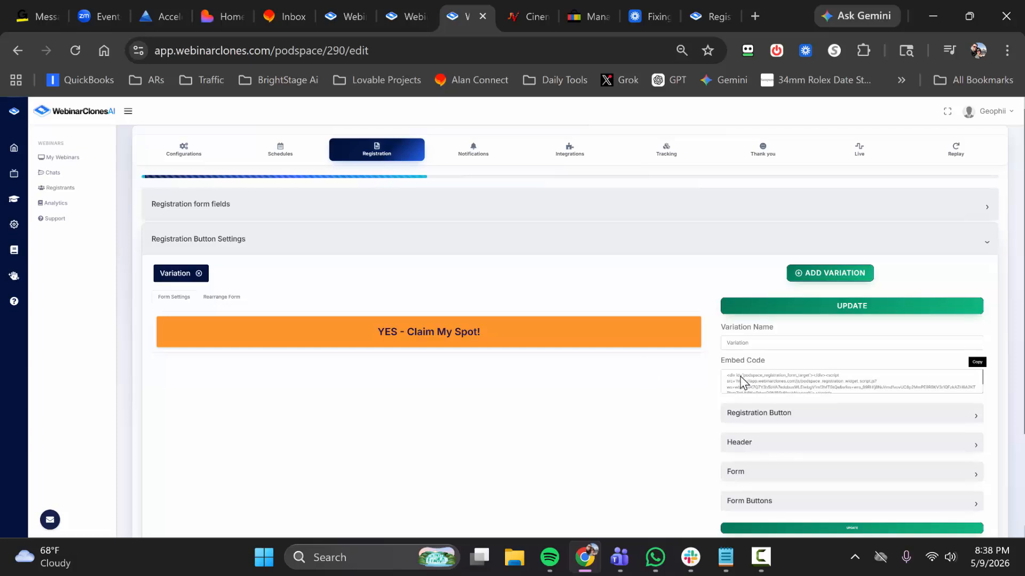
left_click(977, 363)
- Open Variant 1 from the registration page templates for editing, look through its page content, and close the editor
scroll(427, 380, "down", 3)
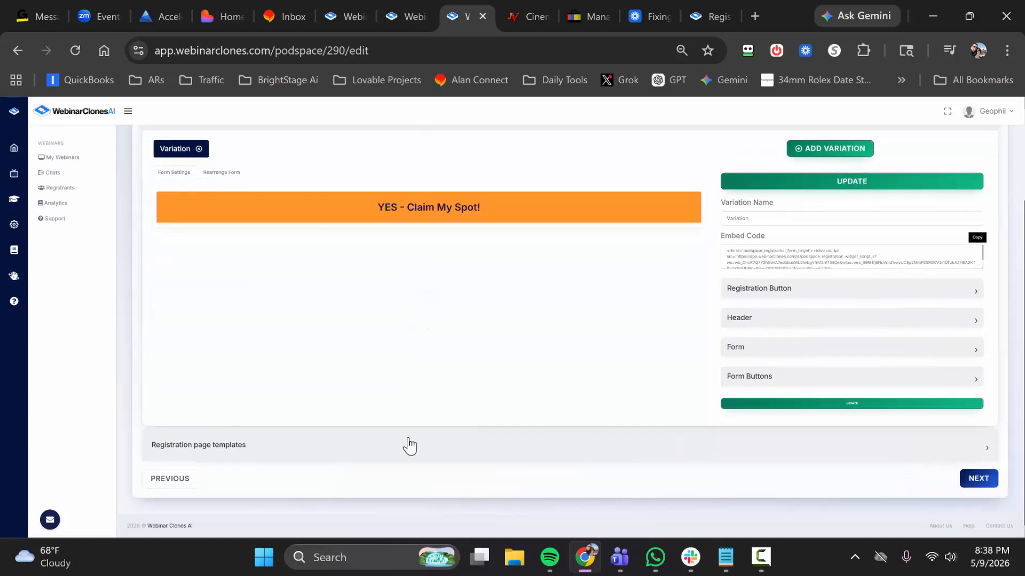
left_click(409, 451)
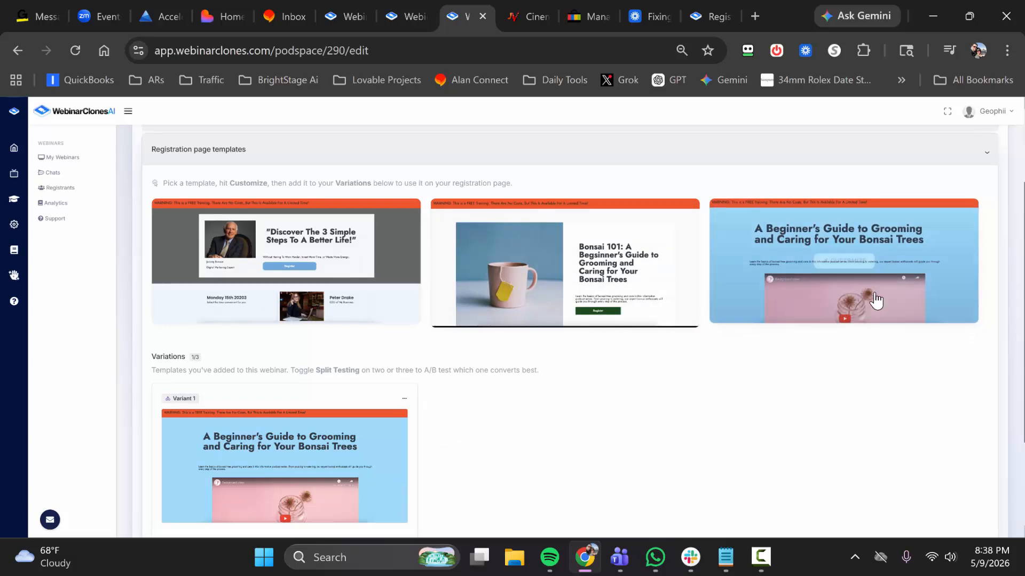
left_click(404, 399)
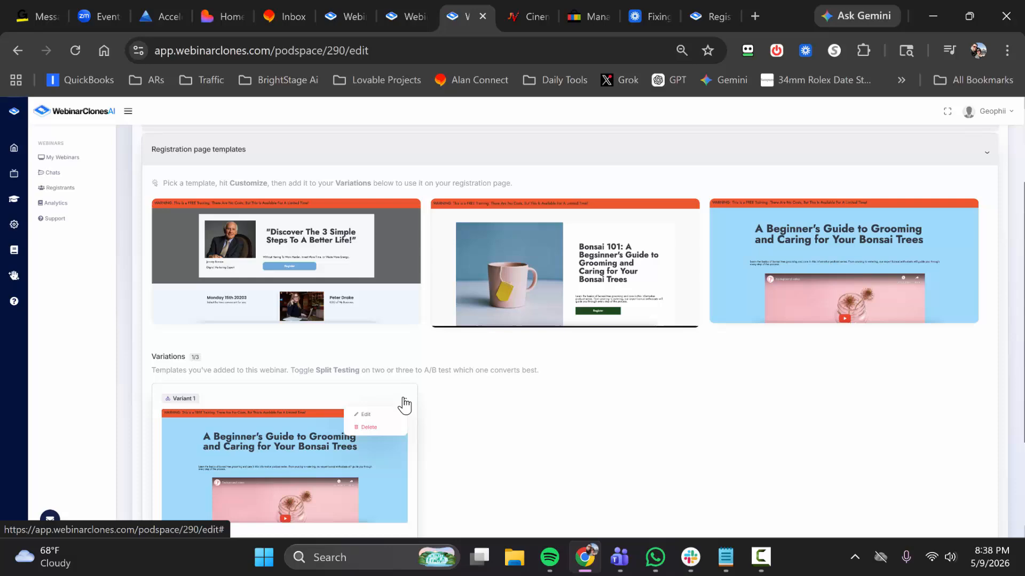
left_click(369, 414)
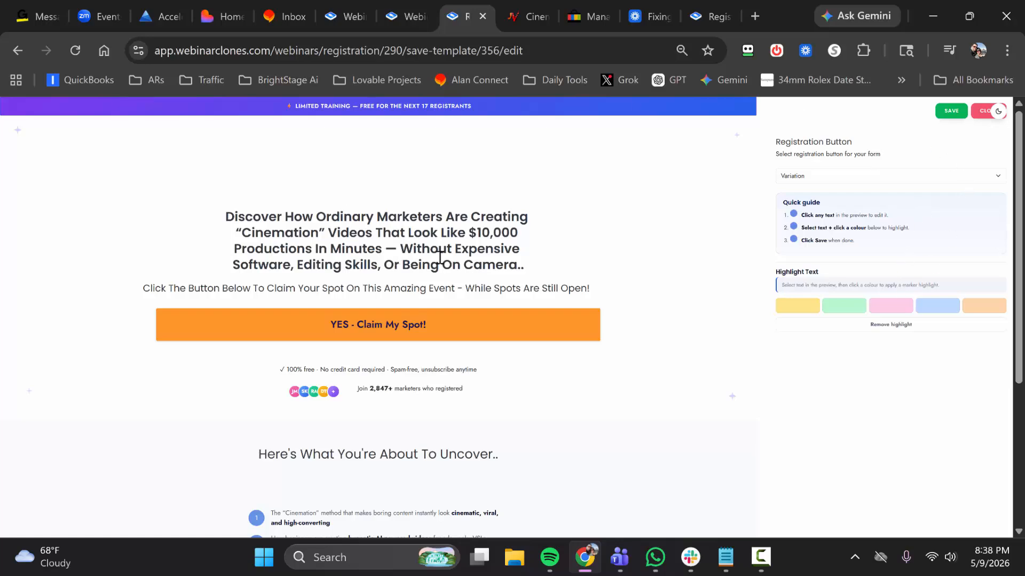
scroll(406, 326, "down", 4)
scroll(403, 363, "up", 4)
left_click(379, 289)
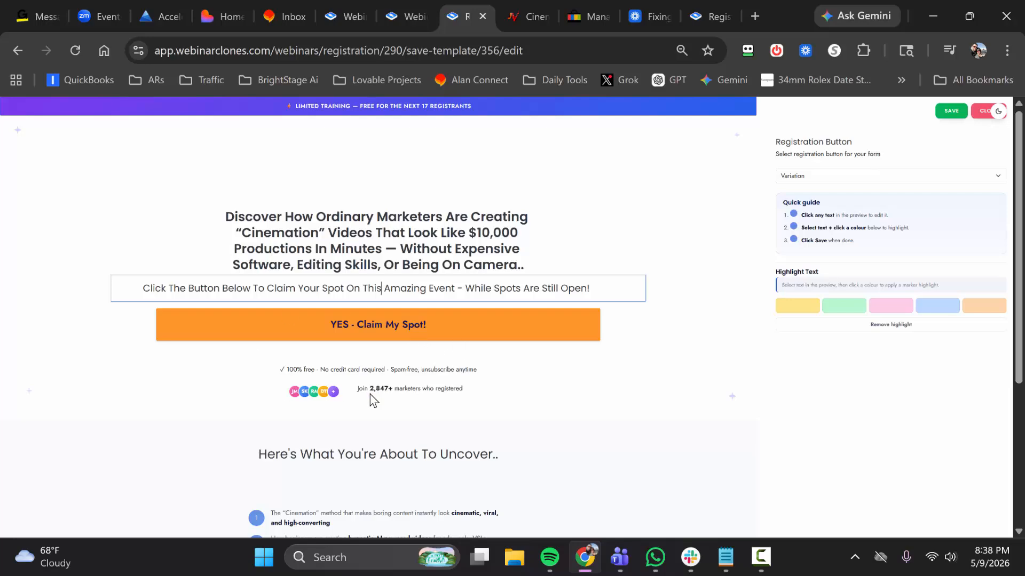
scroll(406, 390, "down", 3)
scroll(536, 405, "up", 4)
left_click(975, 119)
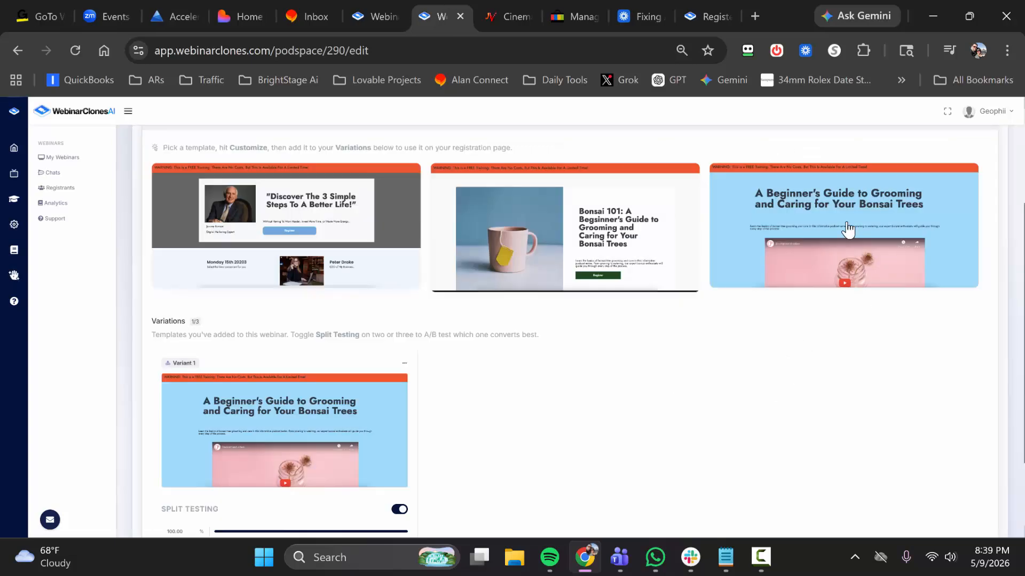
- Open the "A Beginner's Guide to Grooming and Caring for Your Bonsai Trees" template for customization and look through its page
mouse_move(825, 243)
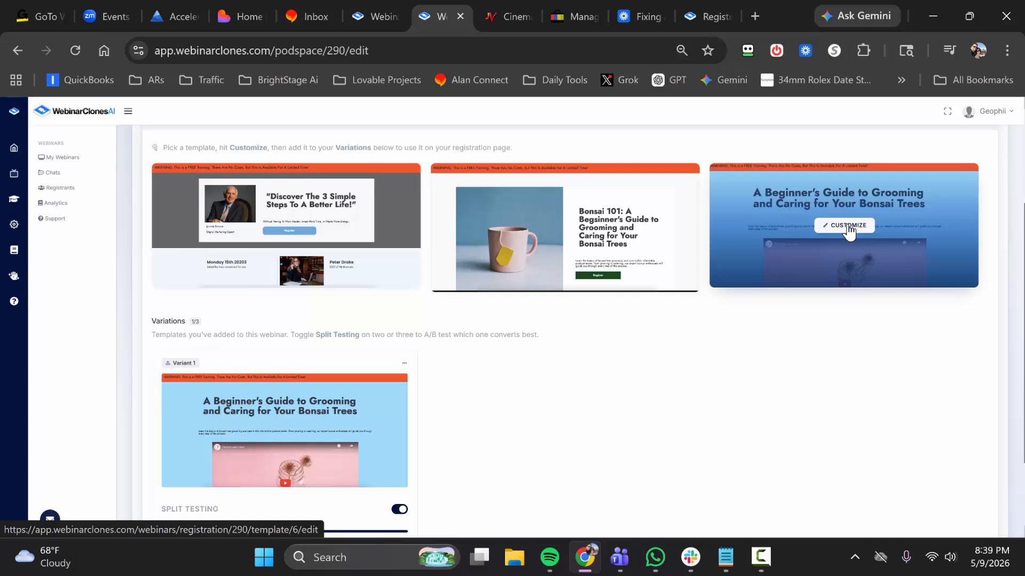
left_click(848, 226)
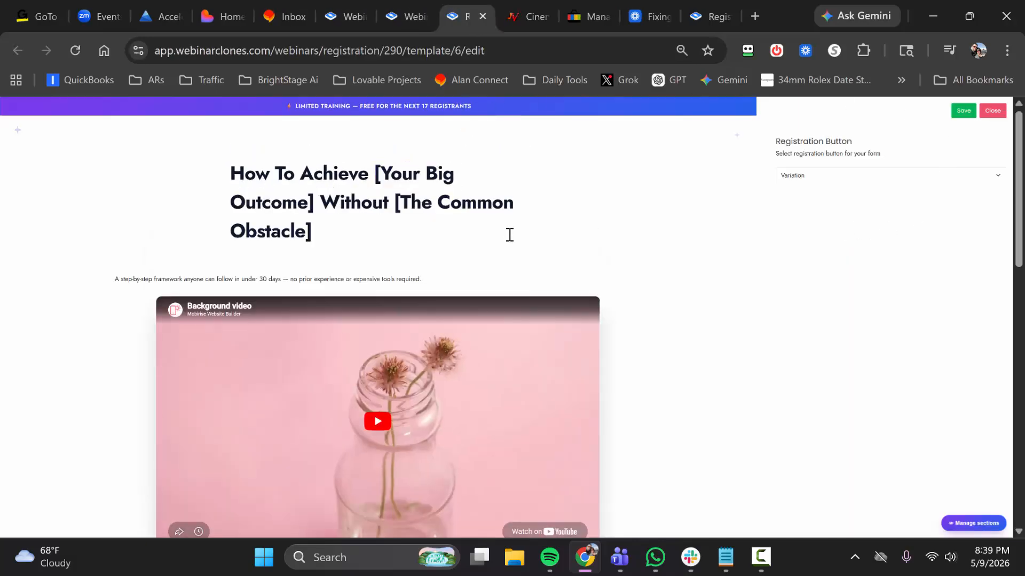
scroll(526, 261, "down", 6)
scroll(545, 275, "down", 5)
scroll(552, 286, "up", 7)
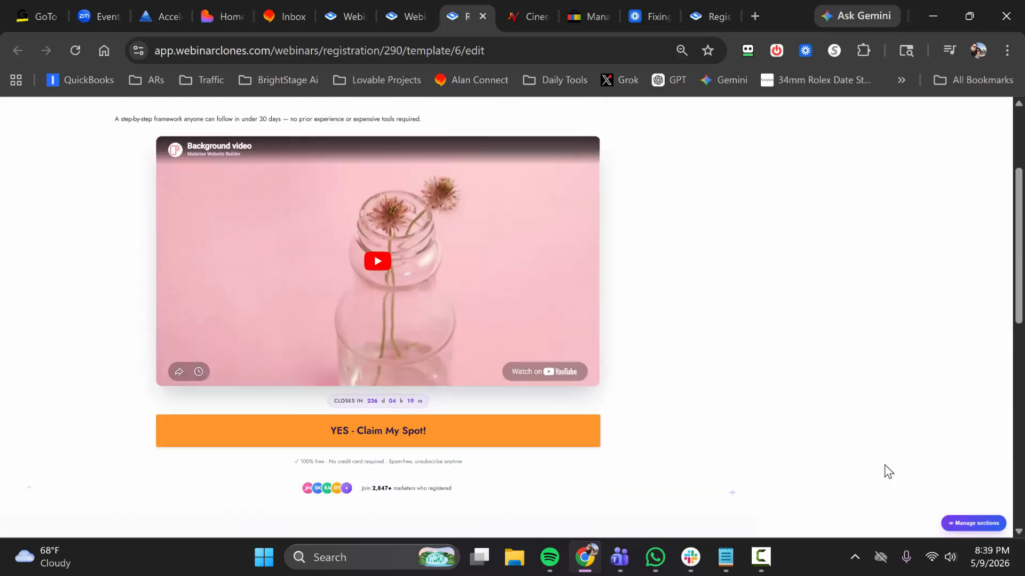
- Try hiding the template's Urgency banner, Hero and Hero video sections, and show each of them again
left_click(974, 525)
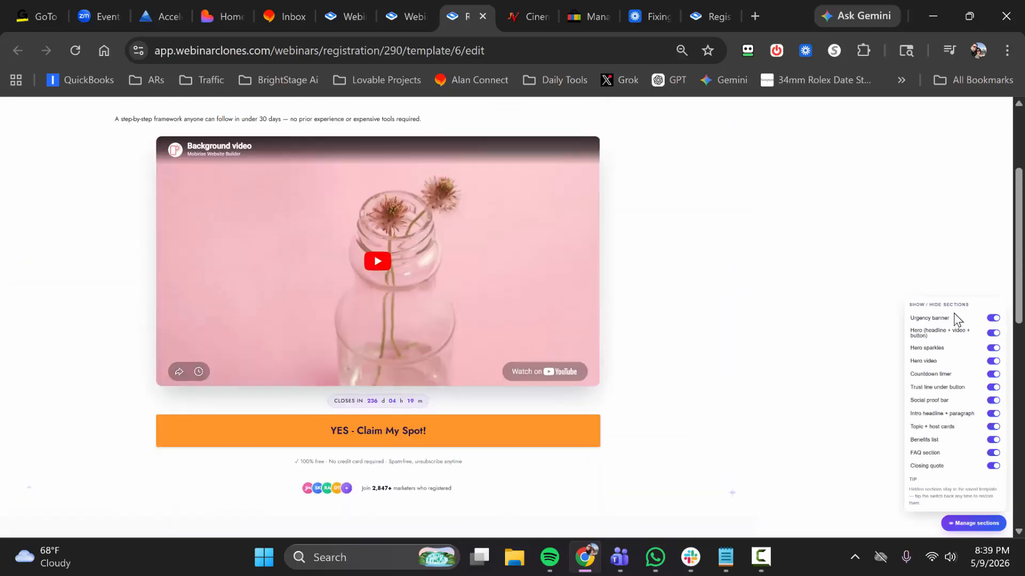
scroll(739, 277, "up", 3)
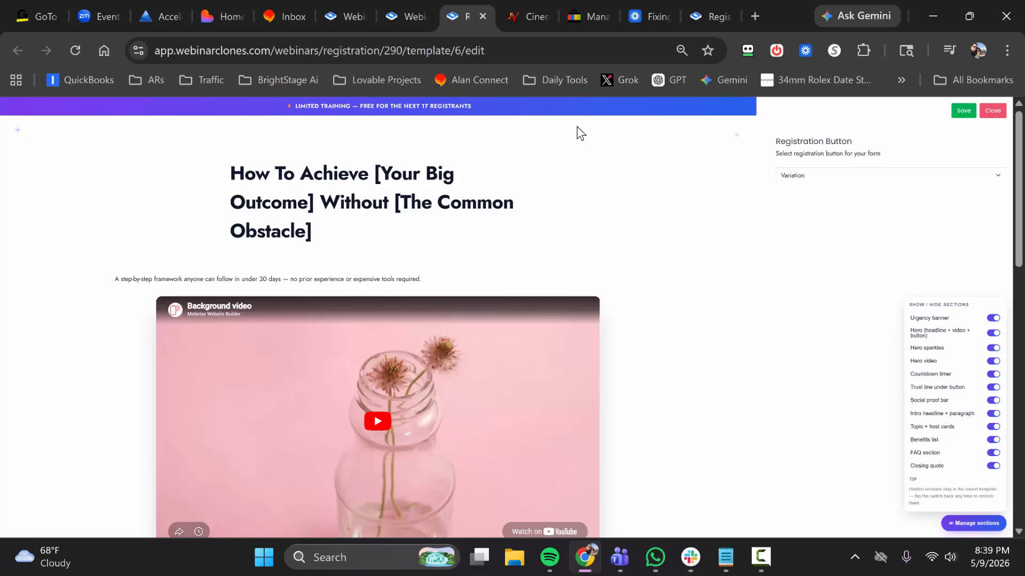
left_click(993, 321)
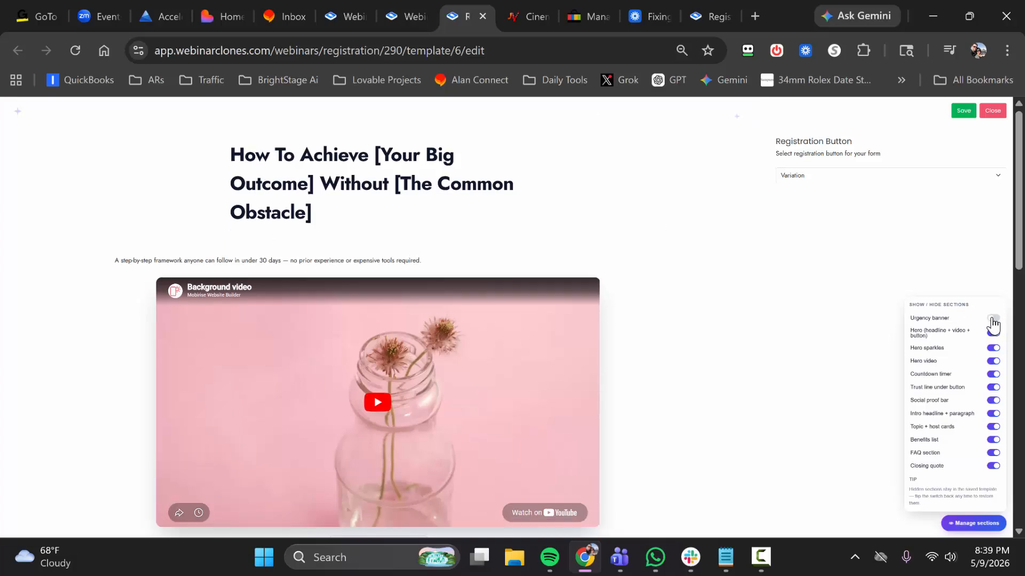
left_click(992, 319)
left_click(992, 333)
left_click(993, 333)
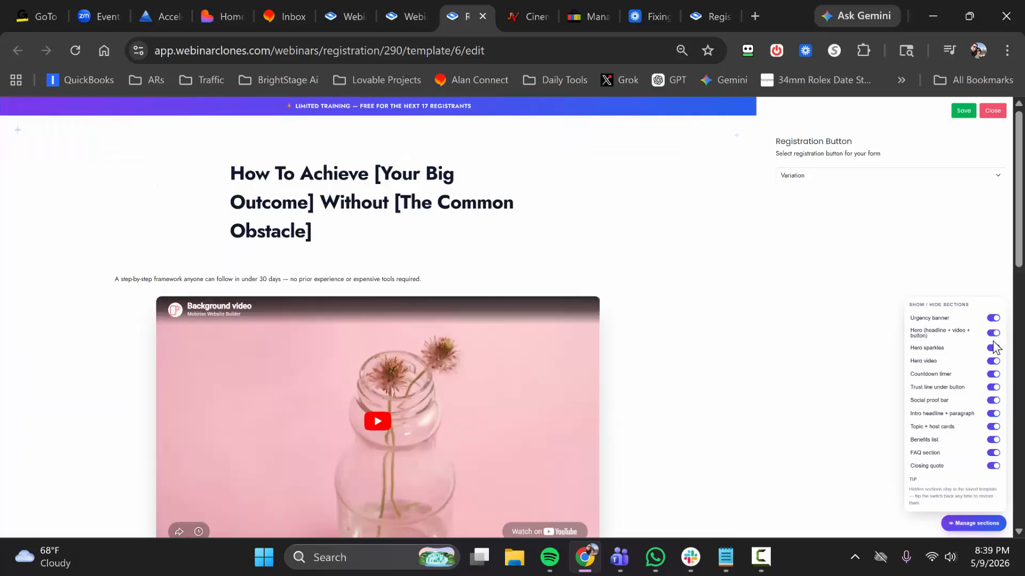
left_click(993, 362)
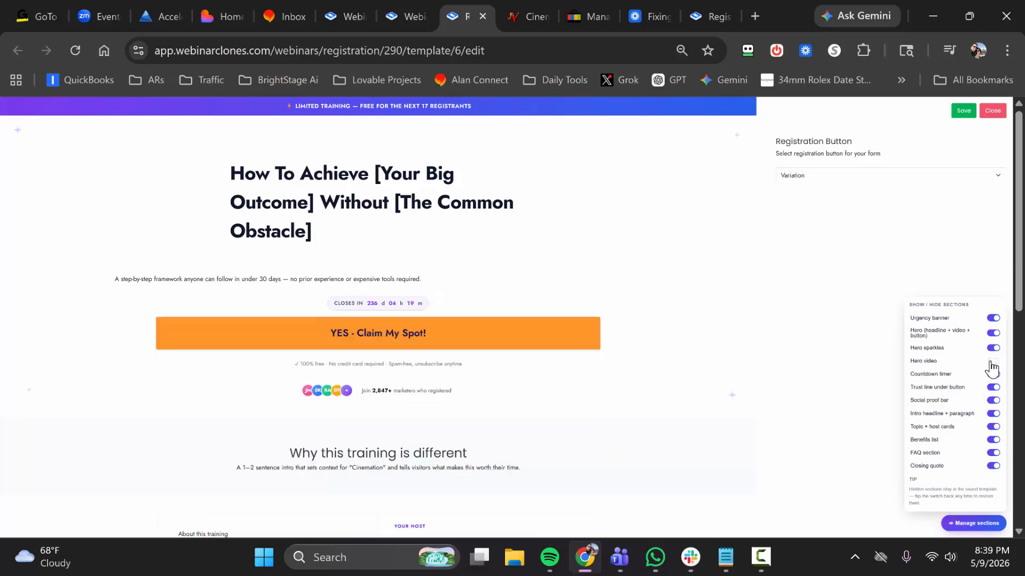
left_click(992, 363)
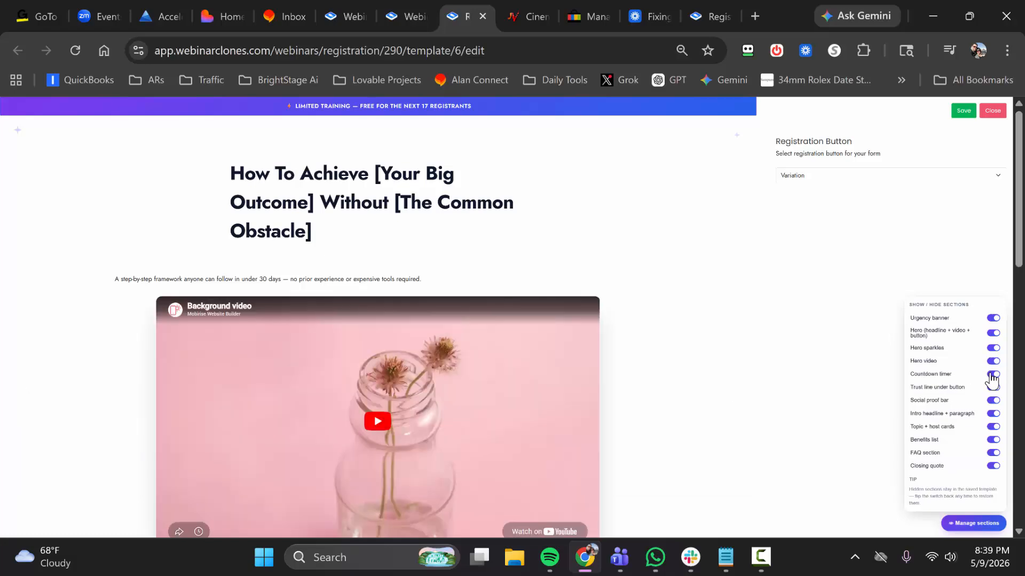
- Examine the template's page sections, and open the background video's URL for changing, then close it without saving
scroll(605, 328, "down", 10)
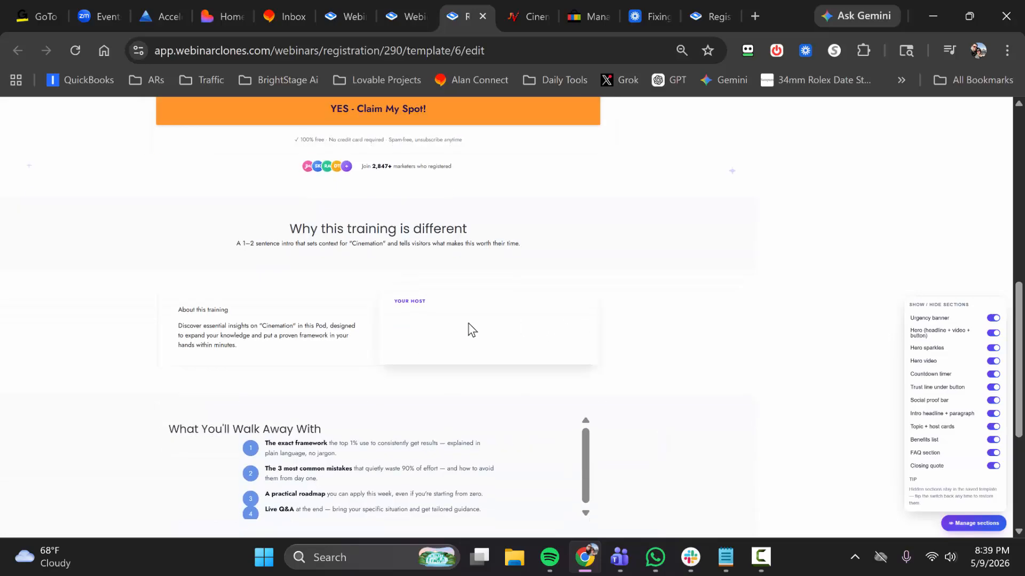
scroll(478, 330, "up", 10)
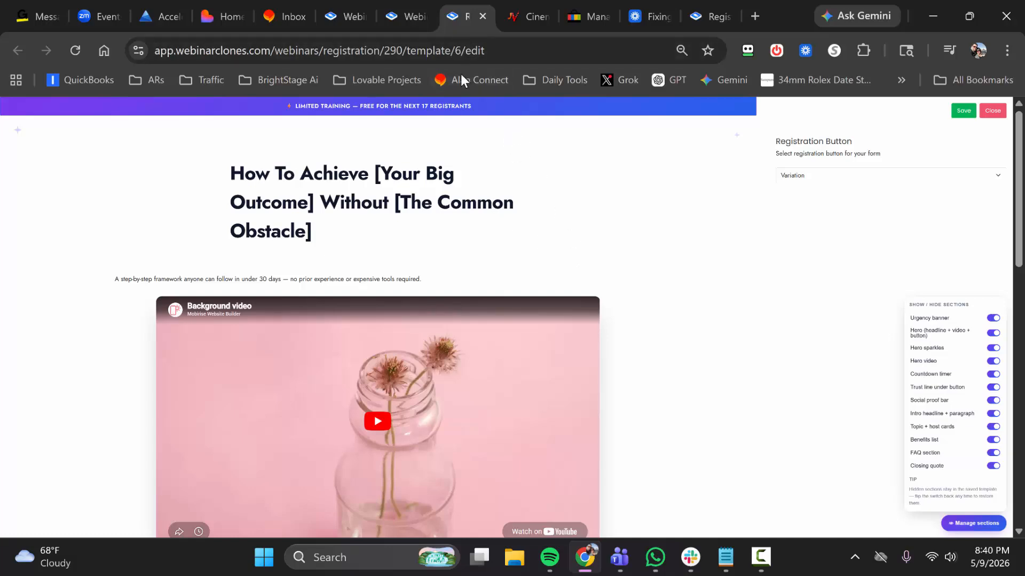
scroll(464, 256, "down", 4)
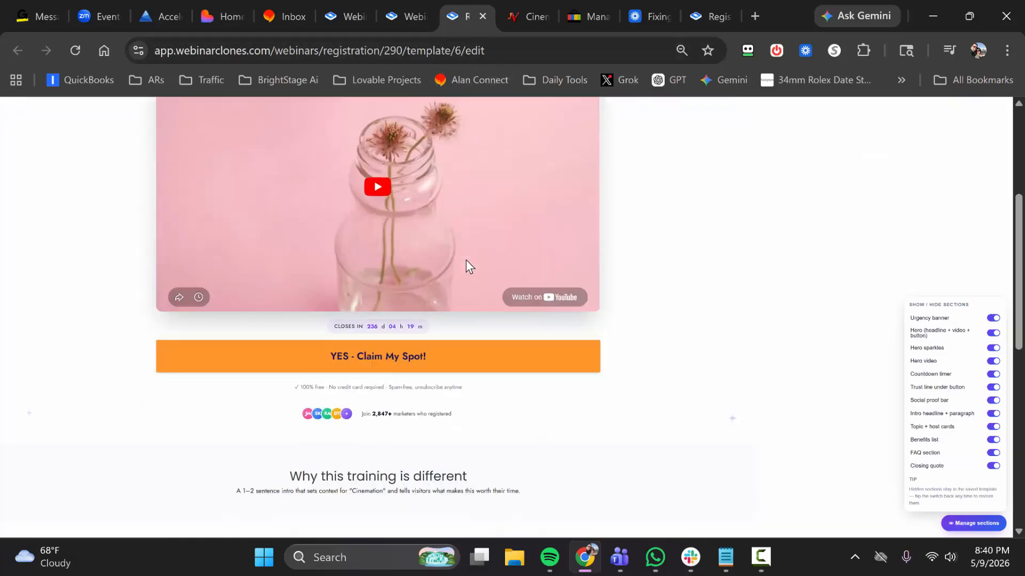
scroll(429, 318, "up", 3)
left_click(434, 318)
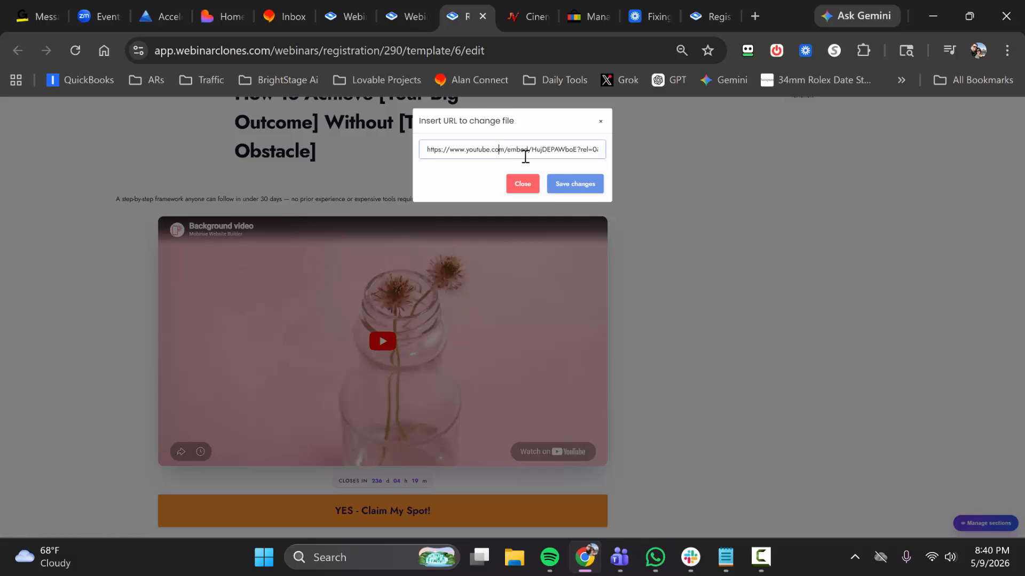
left_click(522, 185)
- Look through the rest of the template page and close the template editor without saving
scroll(339, 238, "down", 5)
left_click(443, 273)
scroll(459, 241, "up", 6)
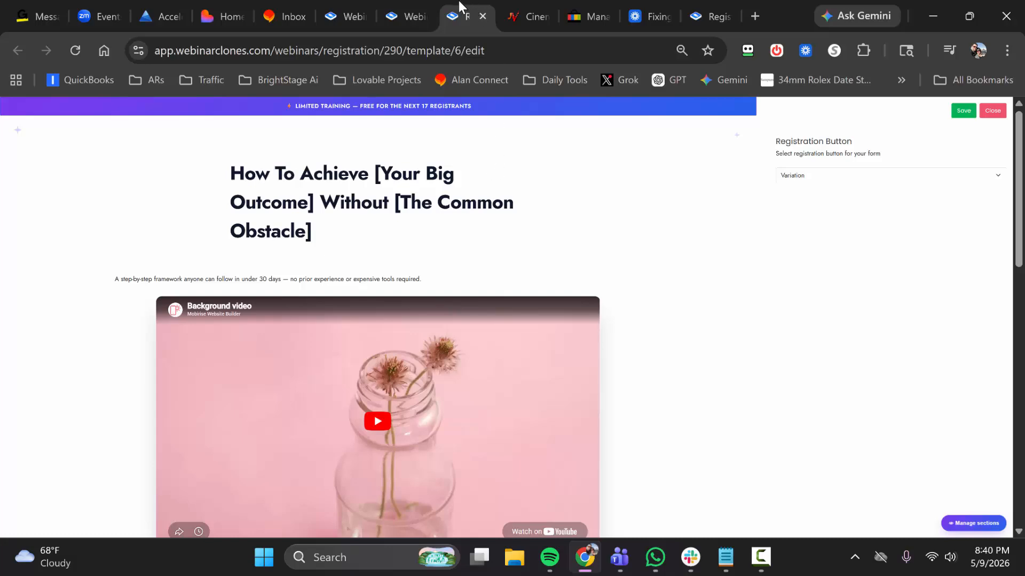
key("ctrl+w")
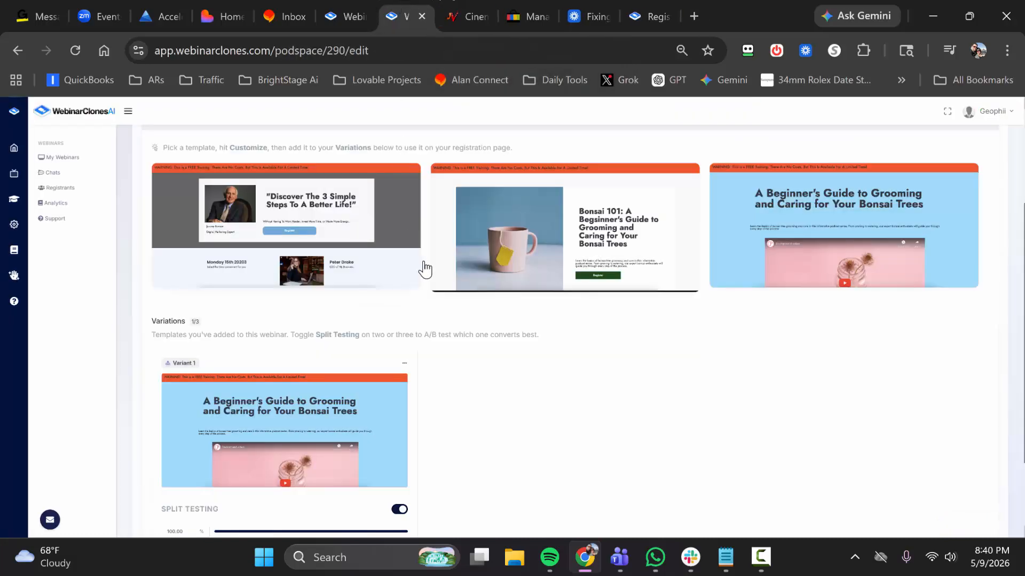
- Review the template variations, copy the registration button's embed code again, and proceed to the Notifications settings
scroll(480, 363, "down", 2)
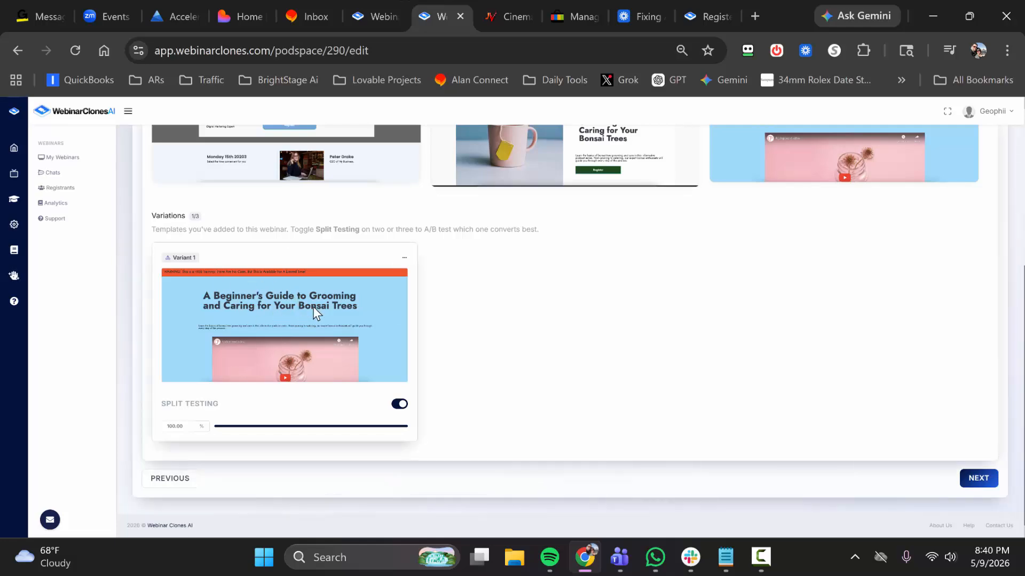
scroll(314, 310, "up", 5)
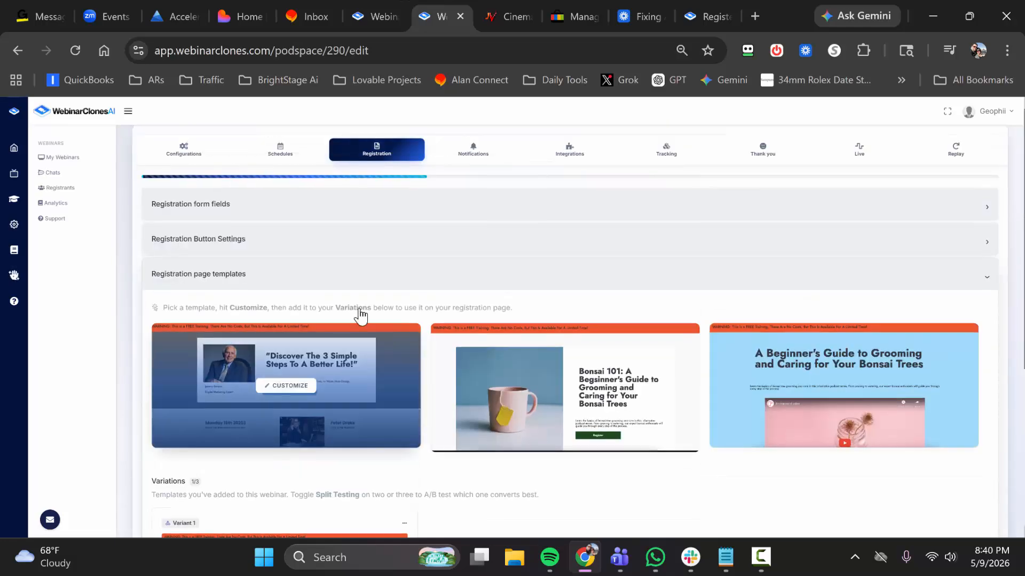
scroll(435, 340, "down", 5)
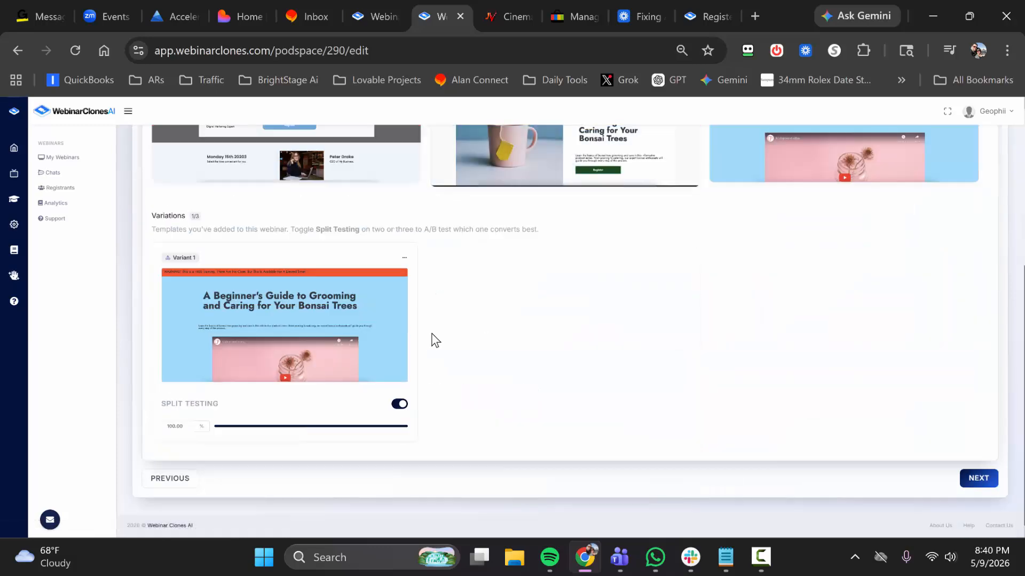
scroll(436, 340, "up", 5)
left_click(468, 243)
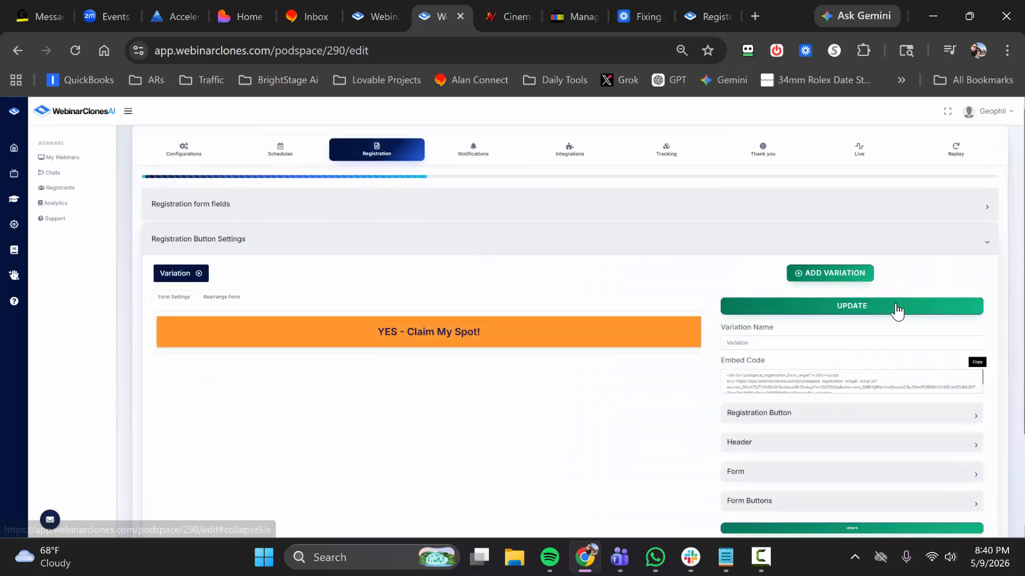
left_click(977, 362)
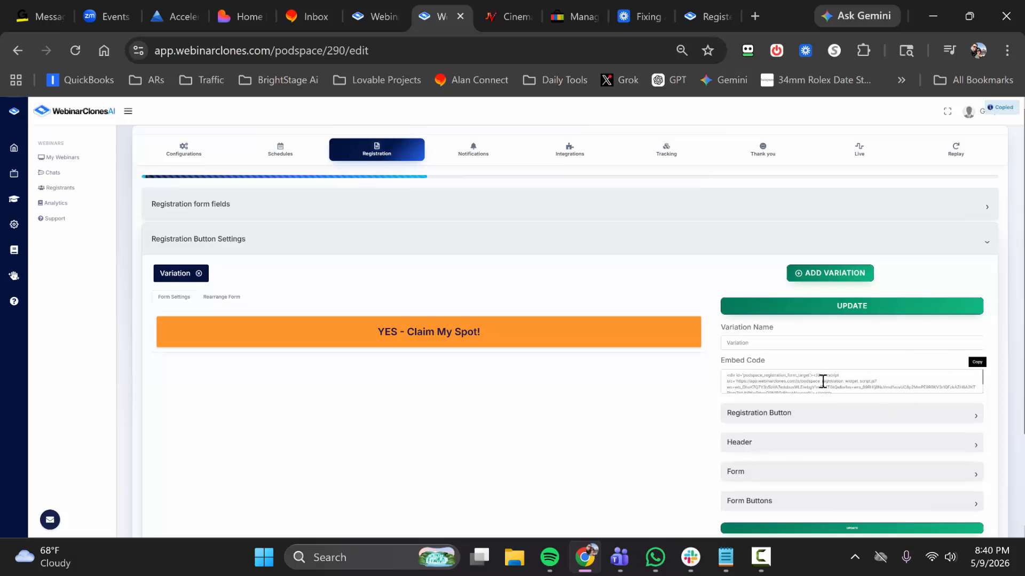
scroll(790, 382, "down", 3)
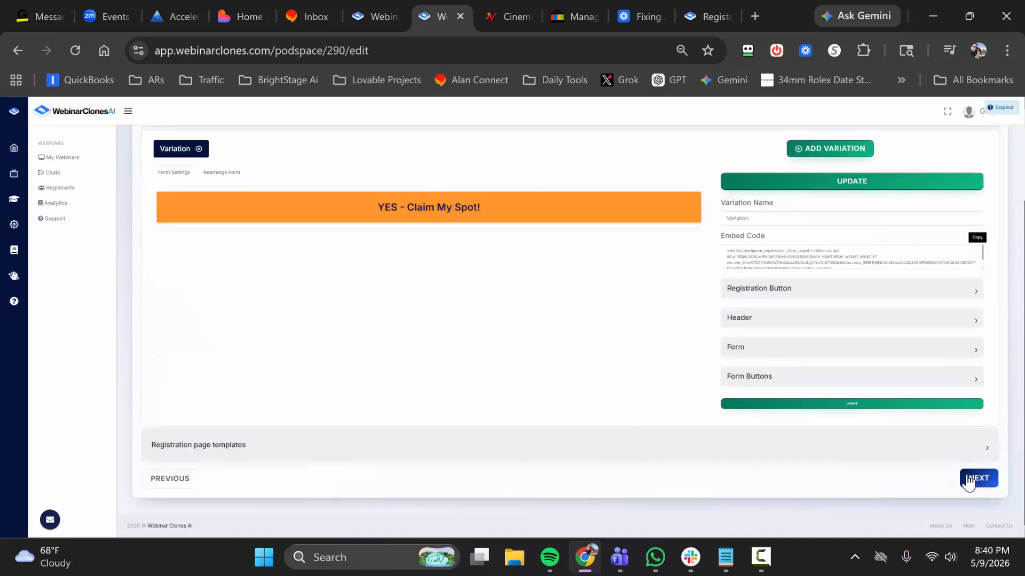
left_click(978, 478)
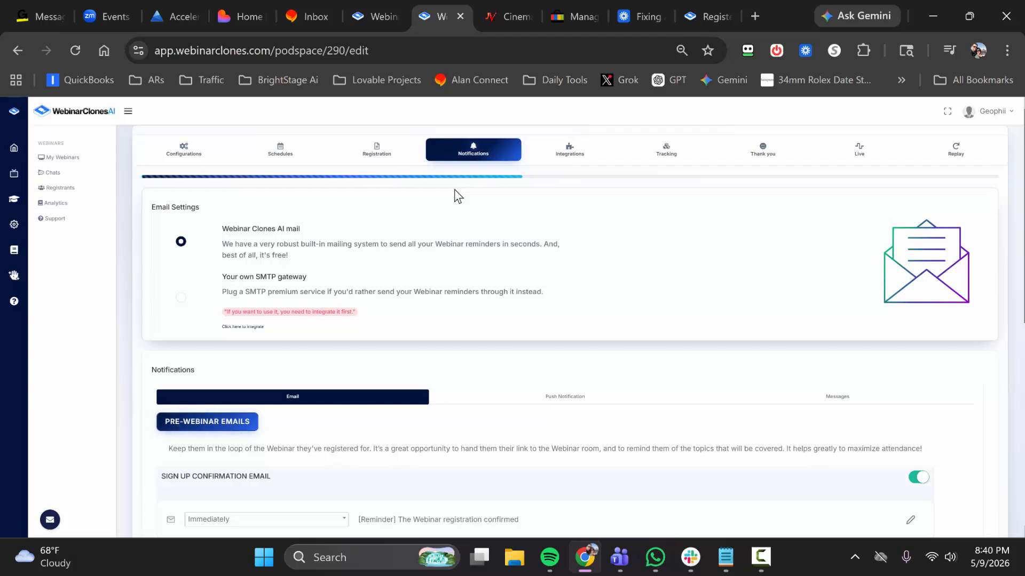
- Try turning off the Sign Up Confirmation Email, and turn it back on
scroll(459, 224, "down", 3)
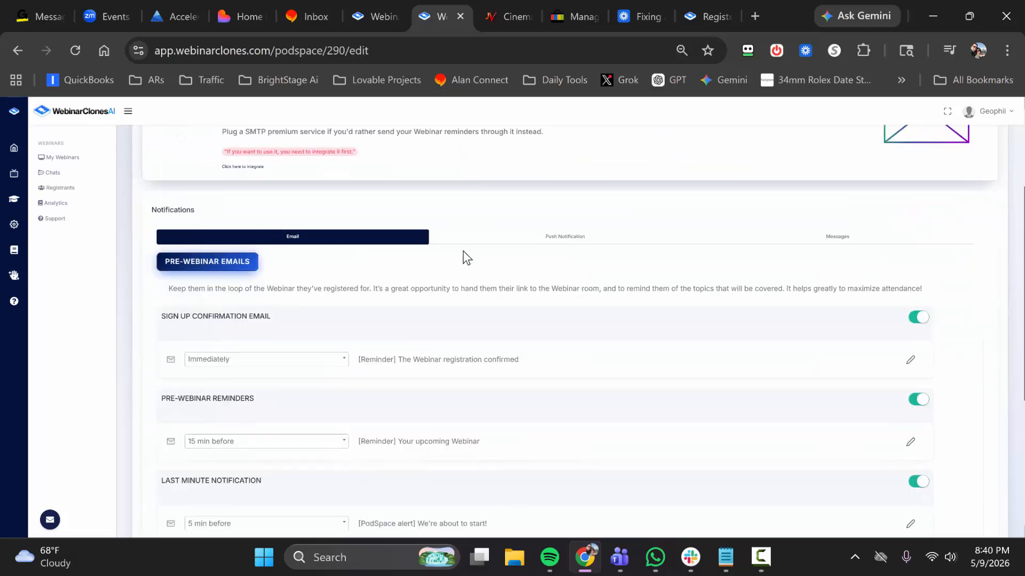
left_click(913, 319)
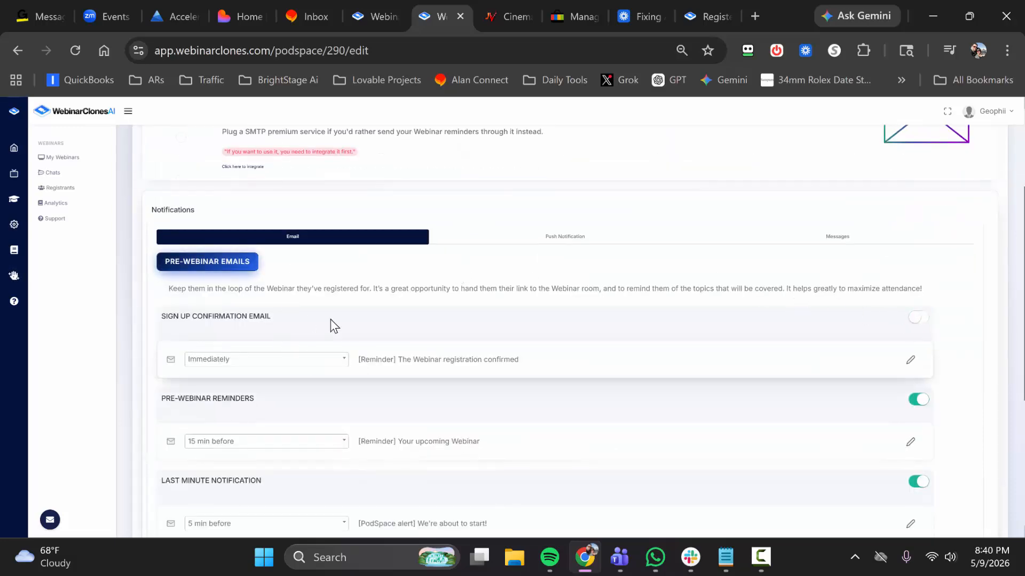
left_click(920, 323)
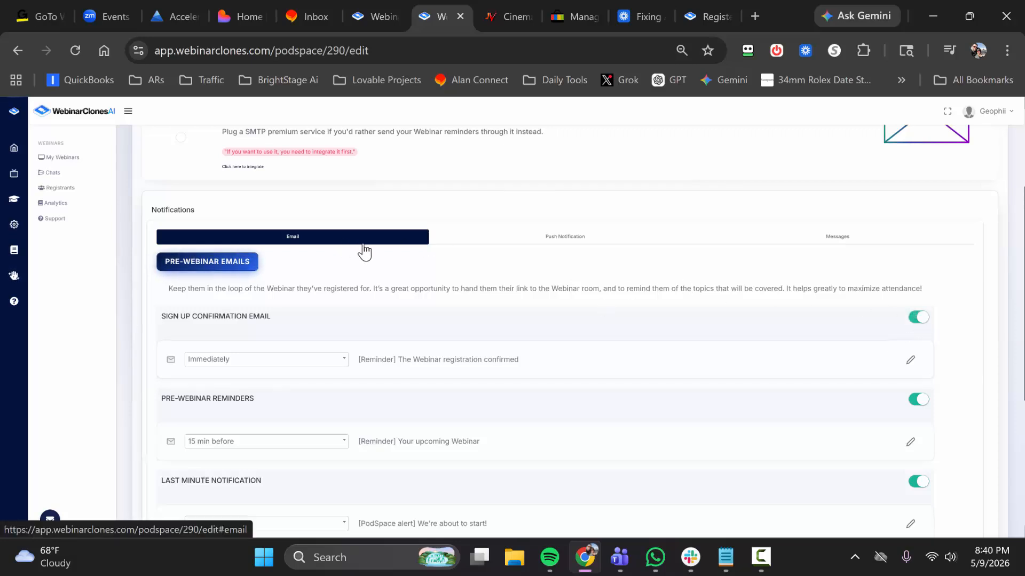
- Check the push notification and SMS message settings, and return to the email notifications
left_click(549, 241)
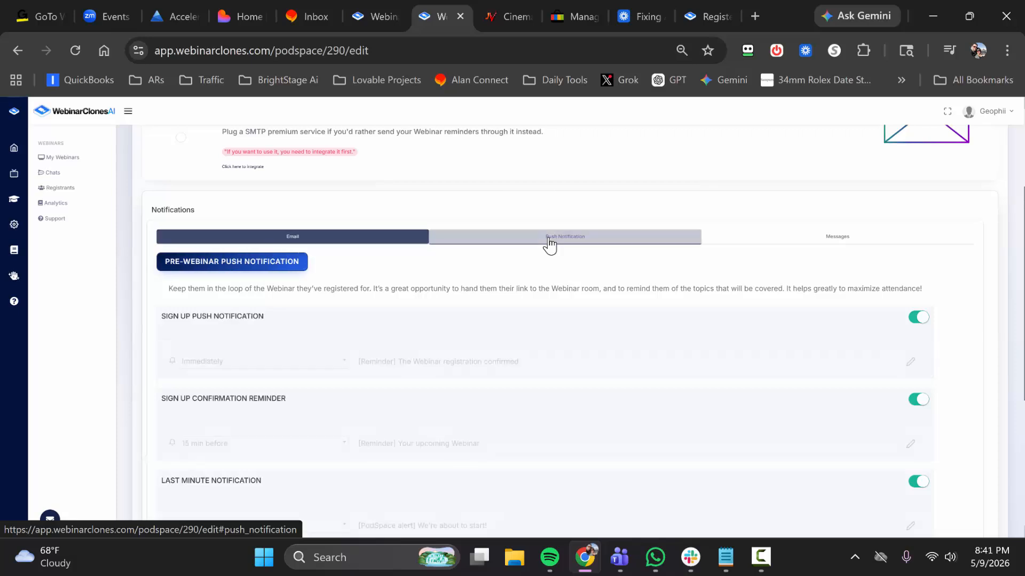
left_click(846, 243)
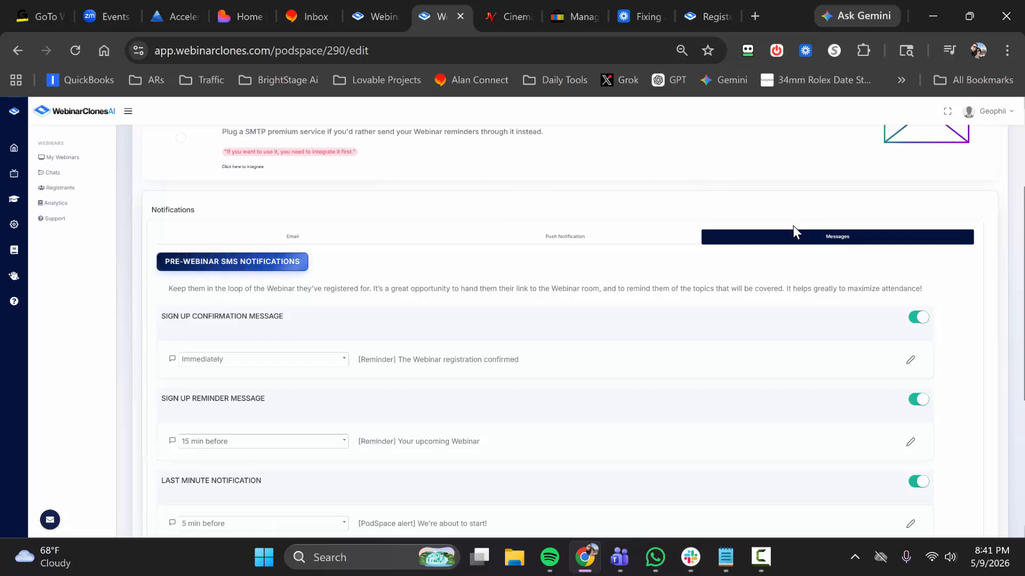
left_click(340, 244)
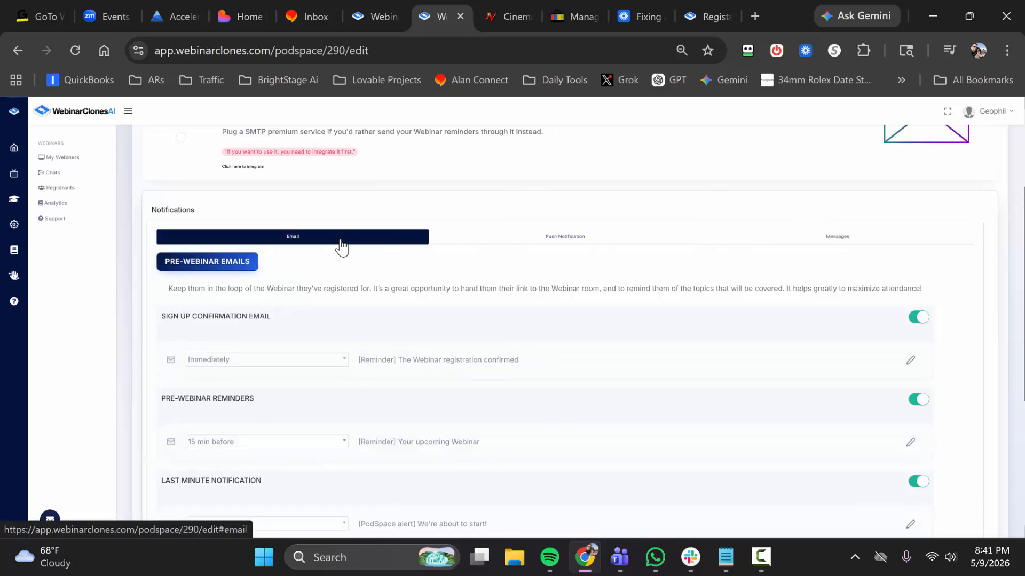
- Check the send-time options for the pre-webinar reminder and post-webinar follow-up emails without changing them
scroll(270, 318, "down", 3)
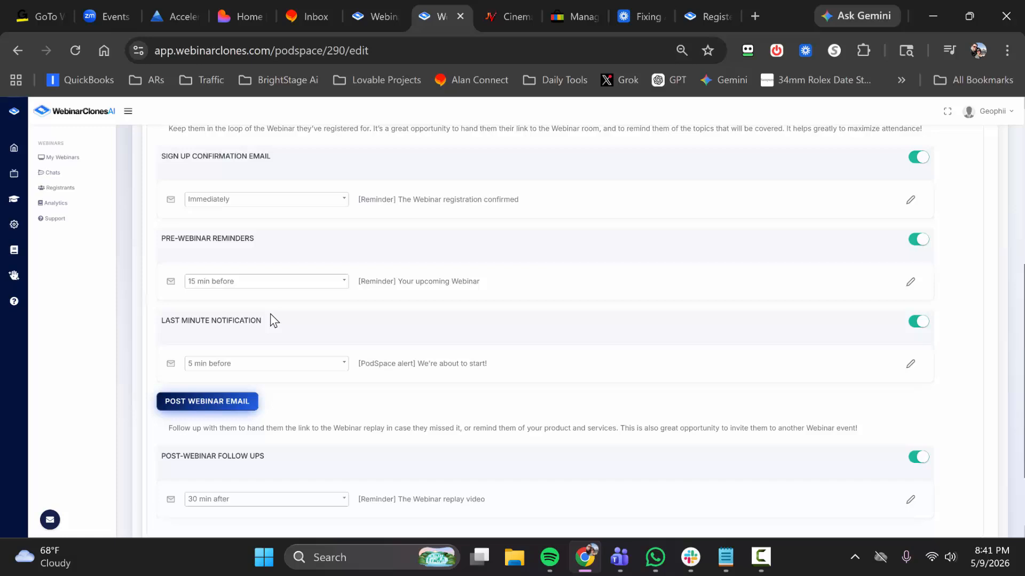
left_click(257, 285)
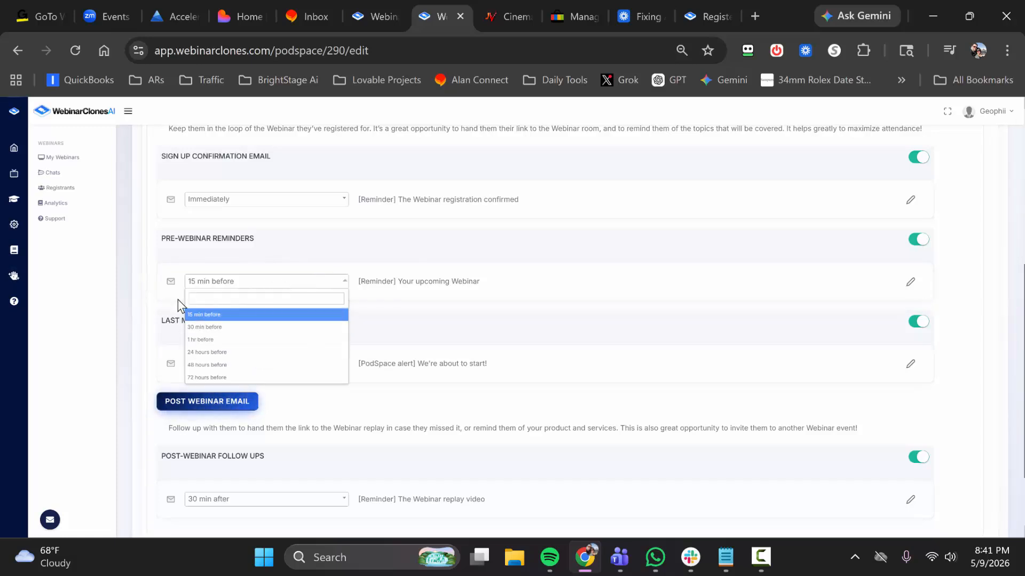
left_click(130, 331)
scroll(229, 384, "down", 3)
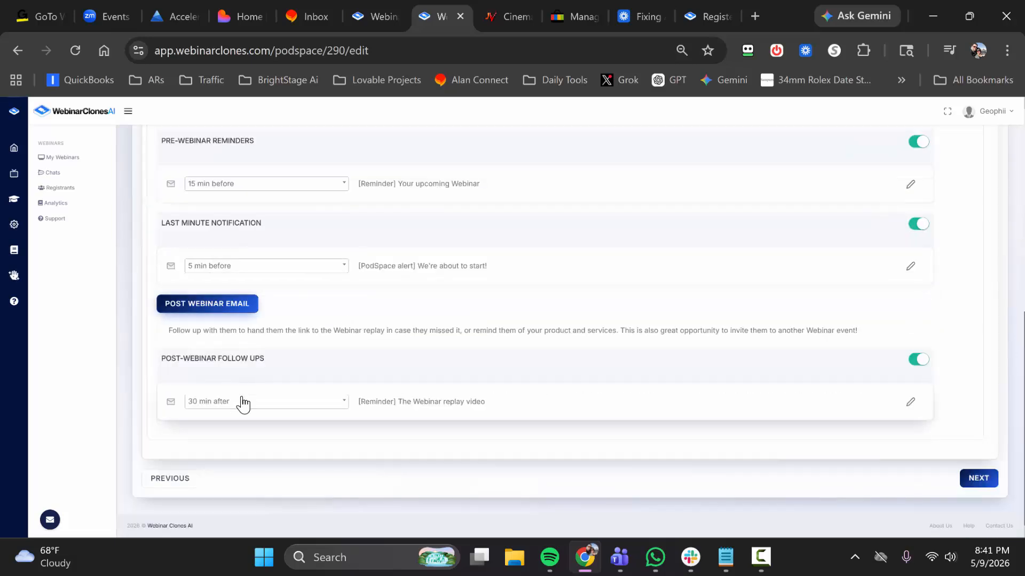
left_click(275, 412)
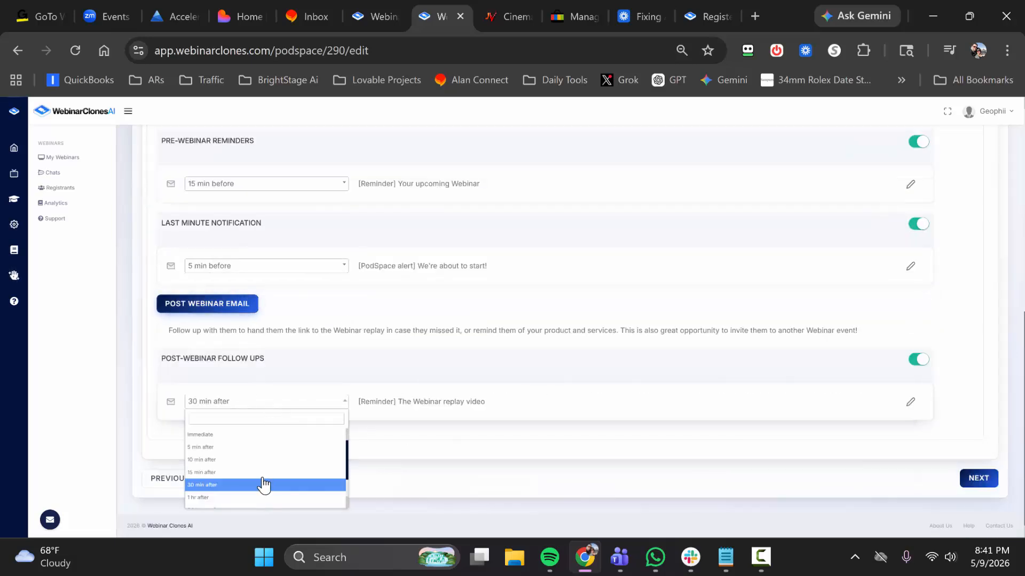
scroll(263, 483, "down", 2)
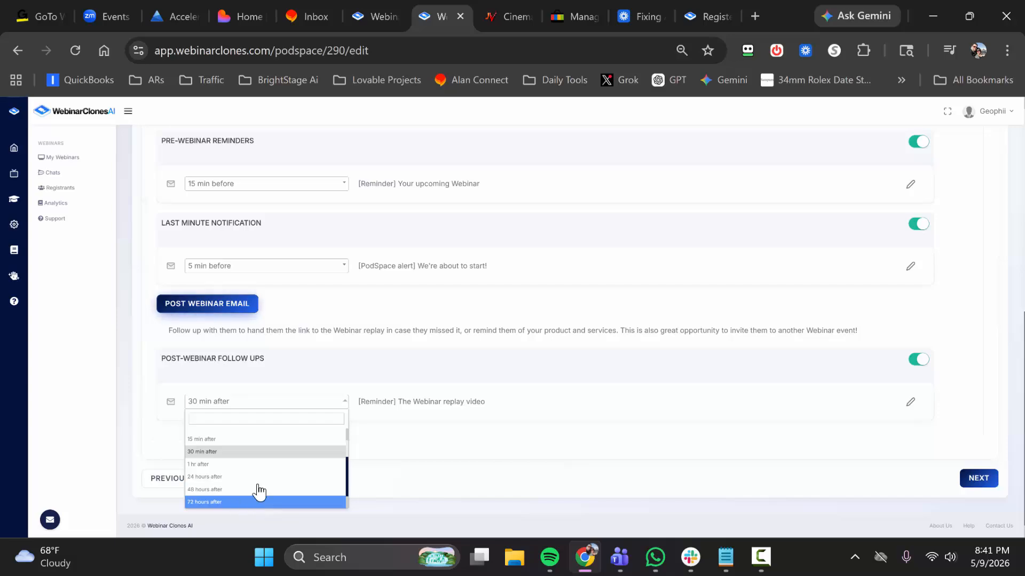
left_click(447, 478)
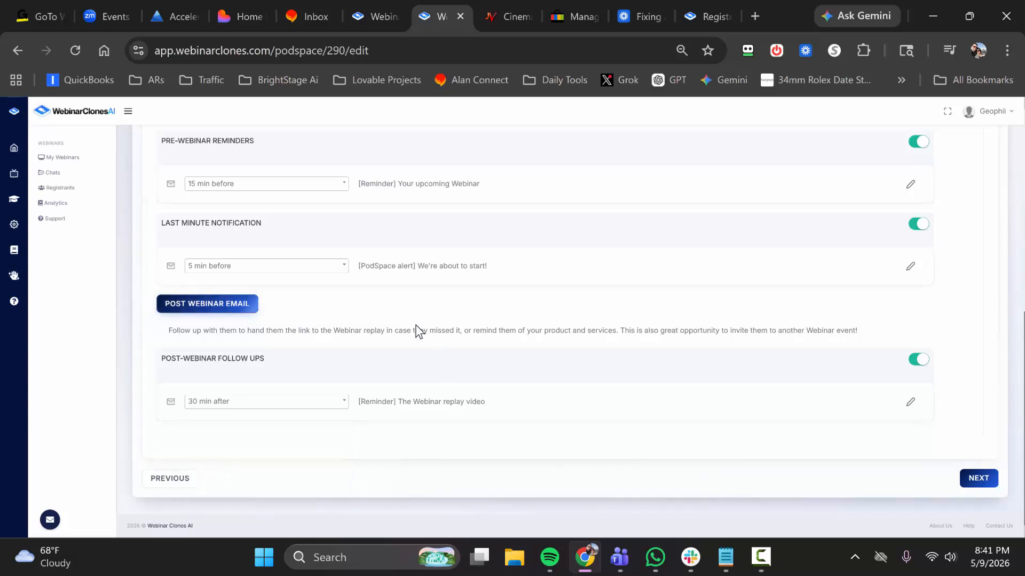
- Review the mail delivery options and the remaining email notifications, and proceed to the Integrations settings
scroll(415, 325, "up", 6)
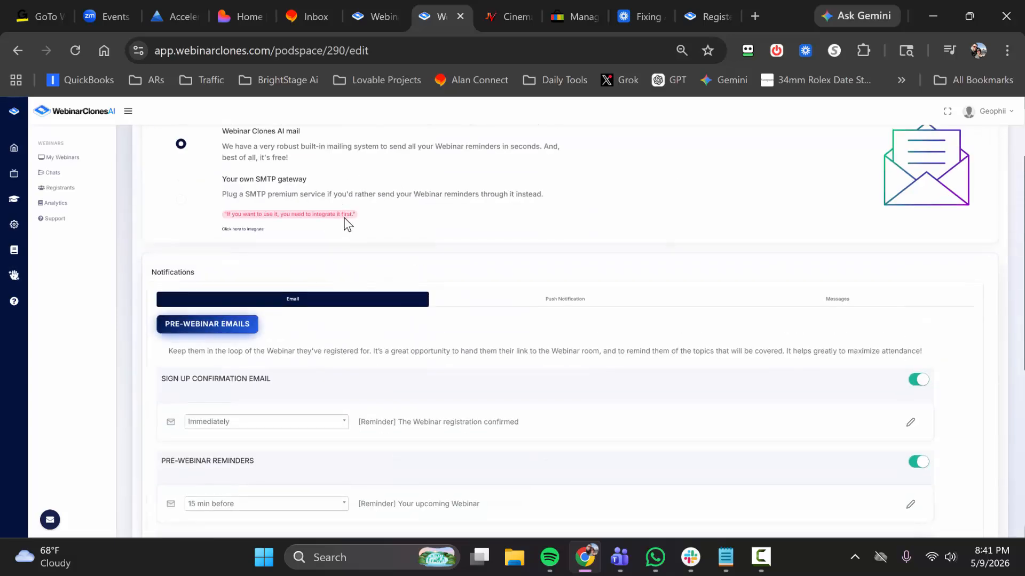
scroll(374, 232, "up", 2)
scroll(414, 236, "down", 6)
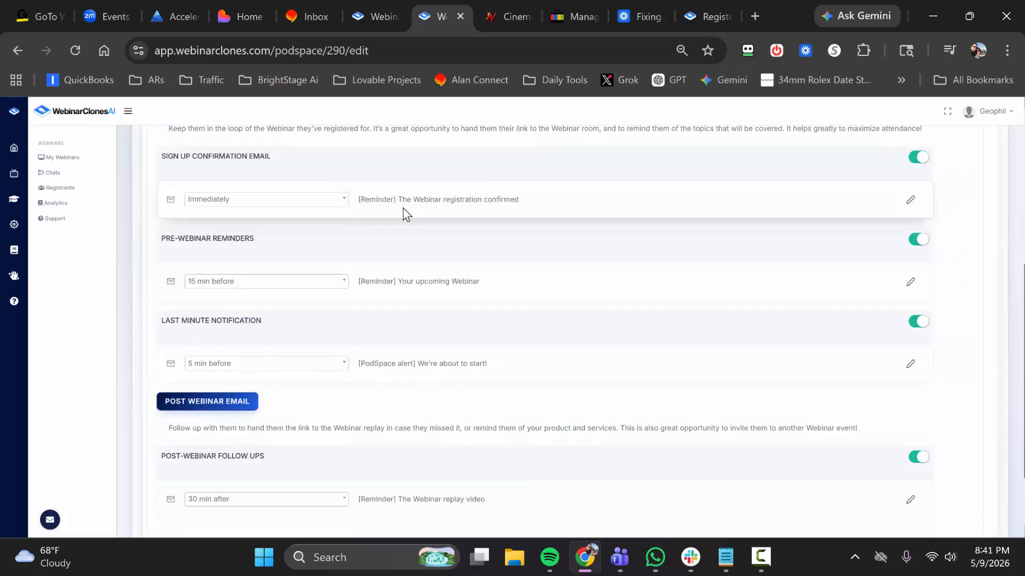
scroll(404, 249, "down", 2)
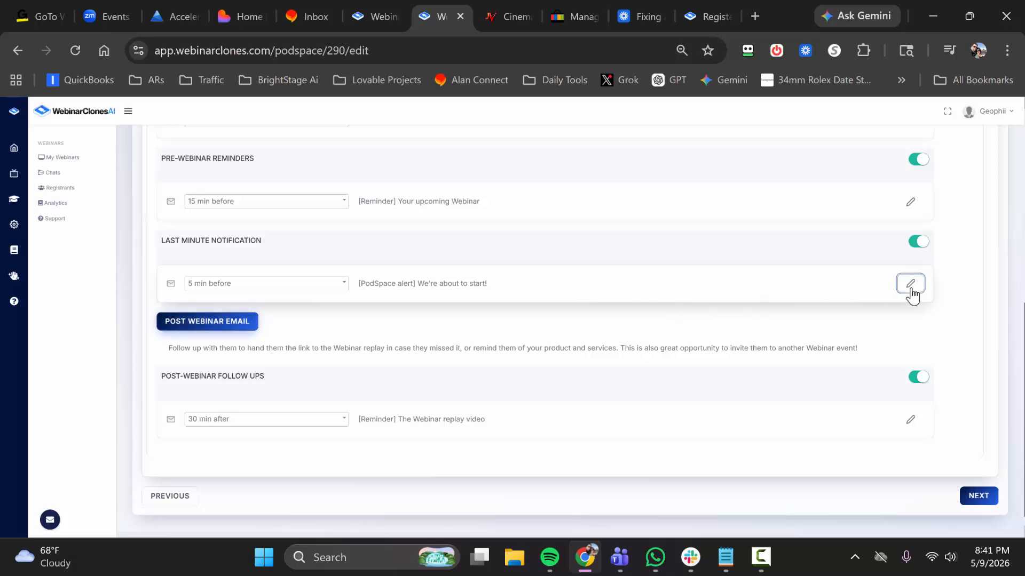
scroll(596, 249, "up", 6)
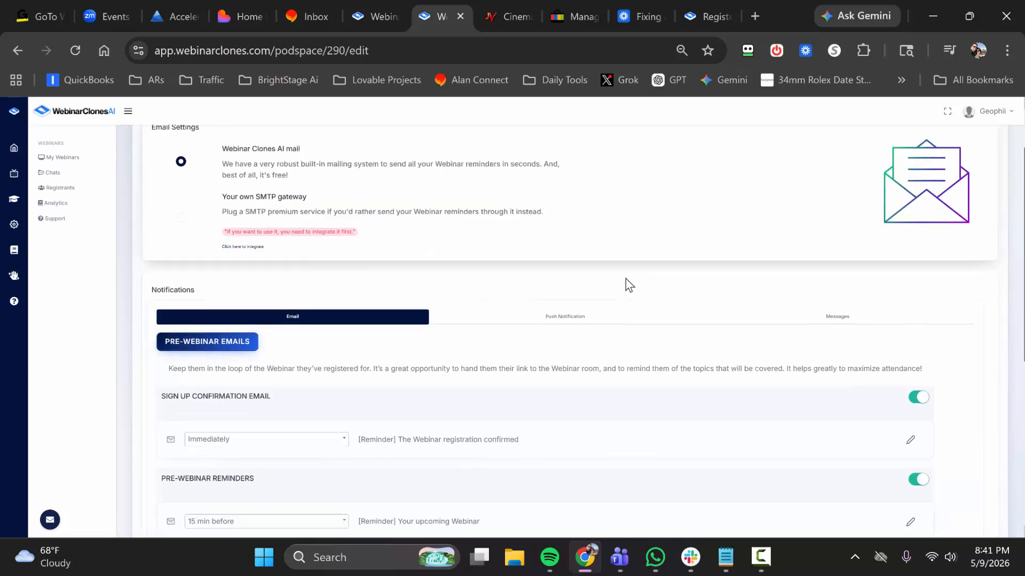
scroll(694, 331, "down", 6)
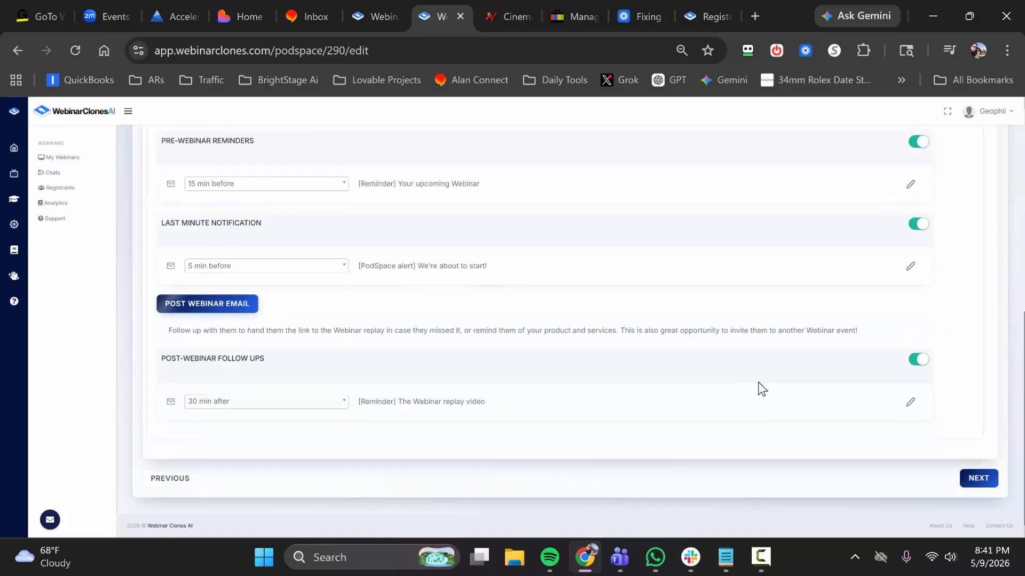
left_click(971, 483)
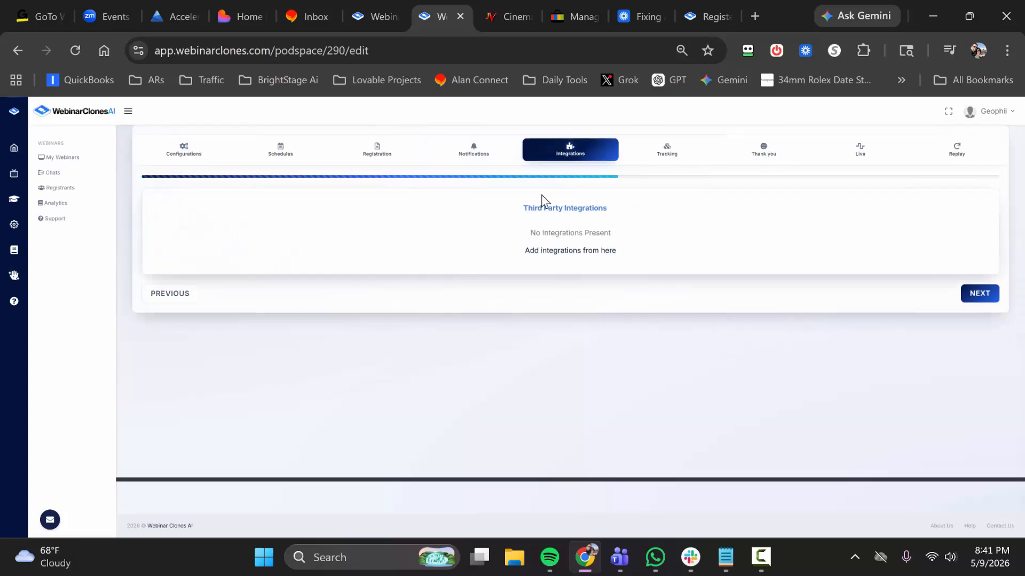
- Look through the third-party mail integrations available to connect, and return to the webinar's Integrations settings
left_click(564, 256)
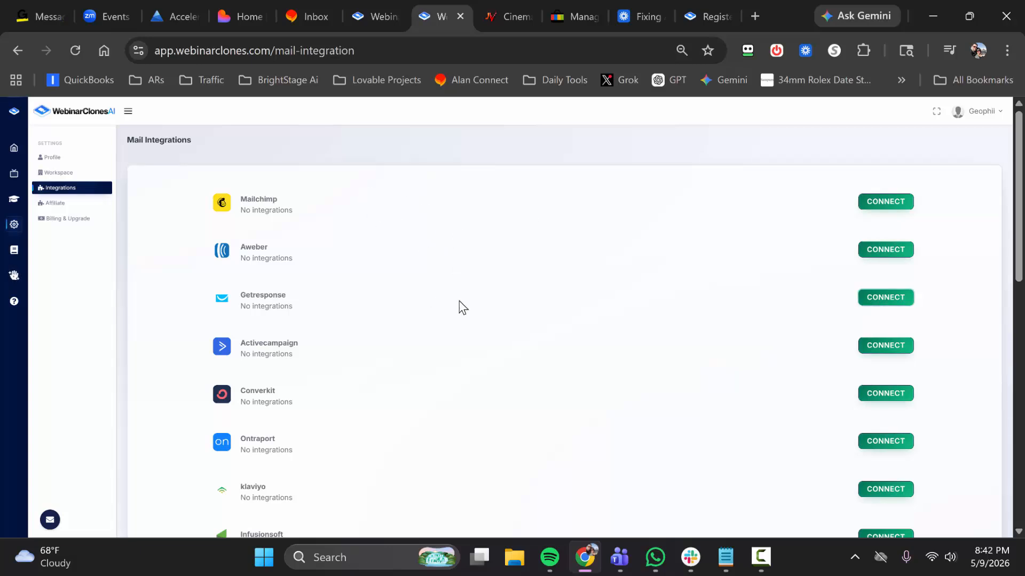
scroll(410, 288, "down", 10)
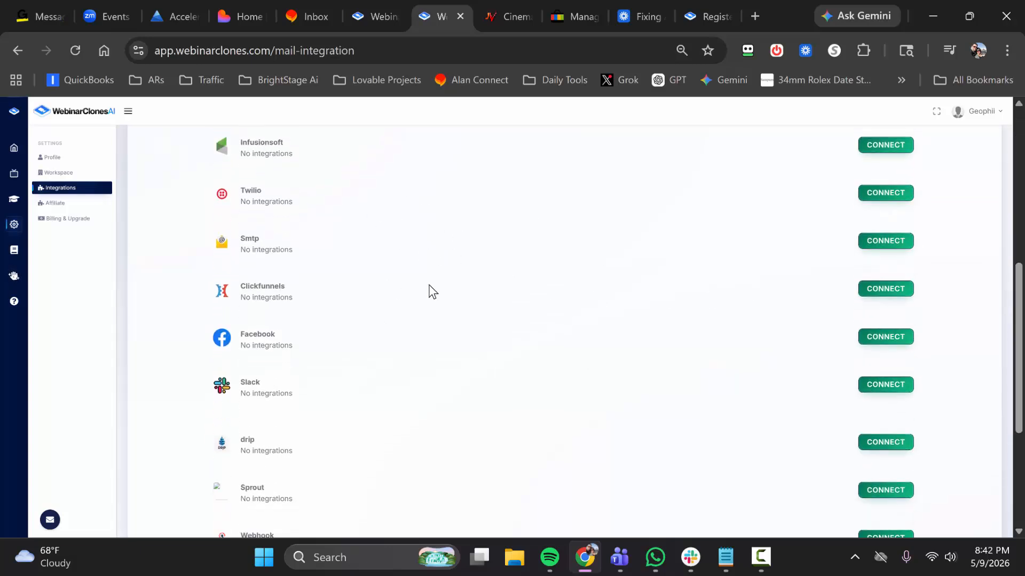
scroll(434, 291, "up", 10)
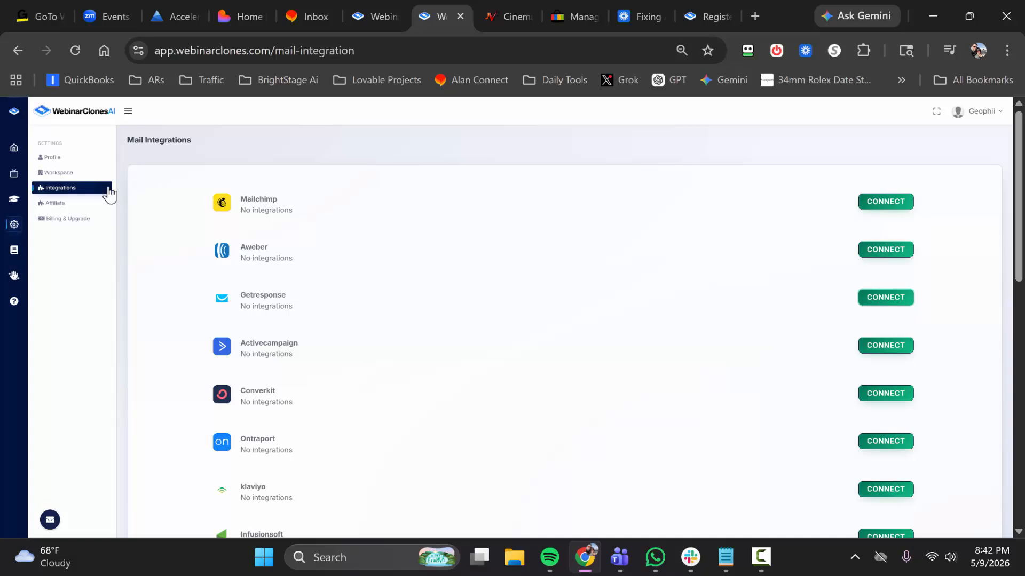
key("alt+Left")
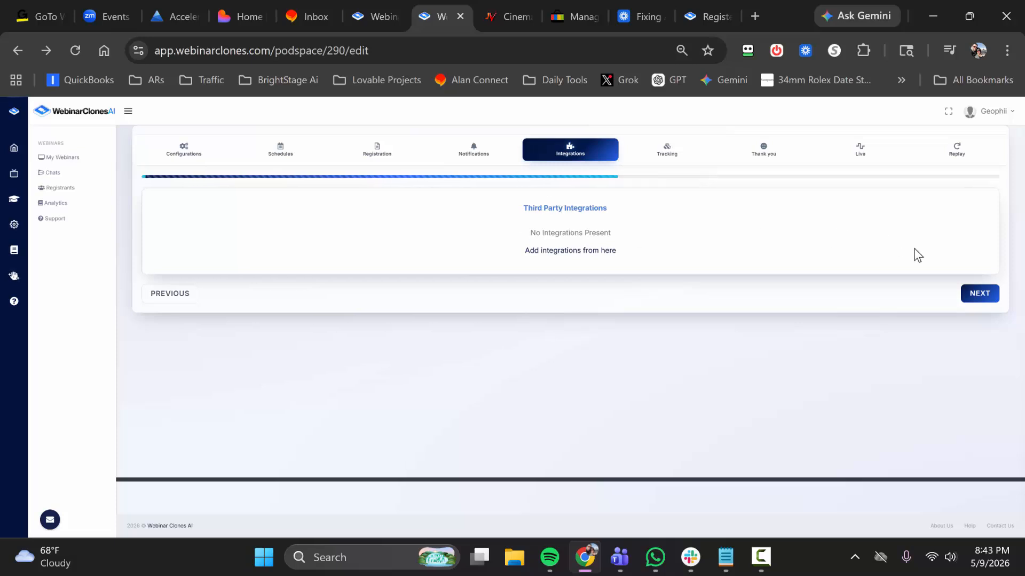
- Look through the webinar's Tracking fields for registration, thank you, live and replay pages, and proceed to the Thank you settings
left_click(981, 292)
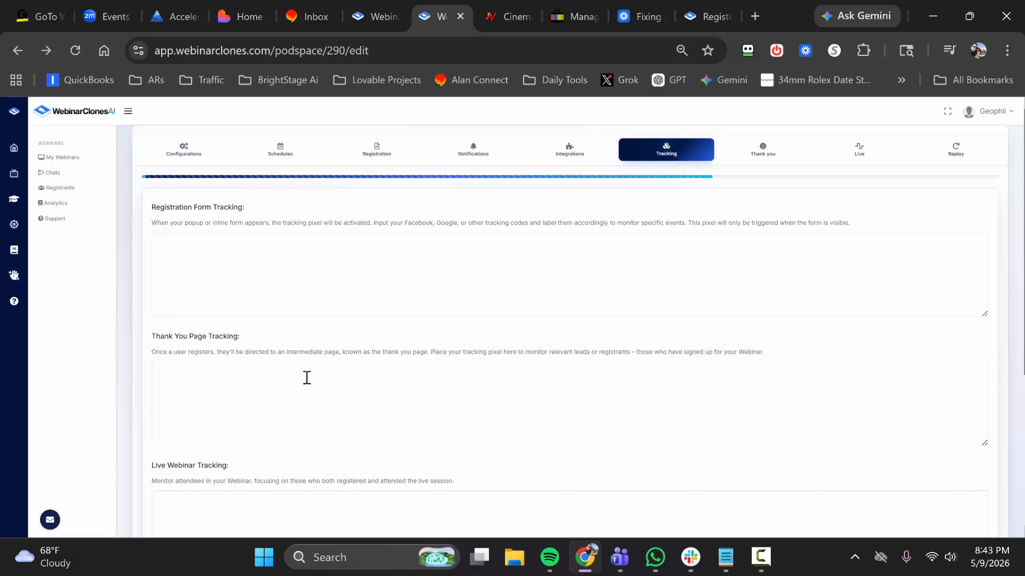
scroll(314, 363, "down", 1)
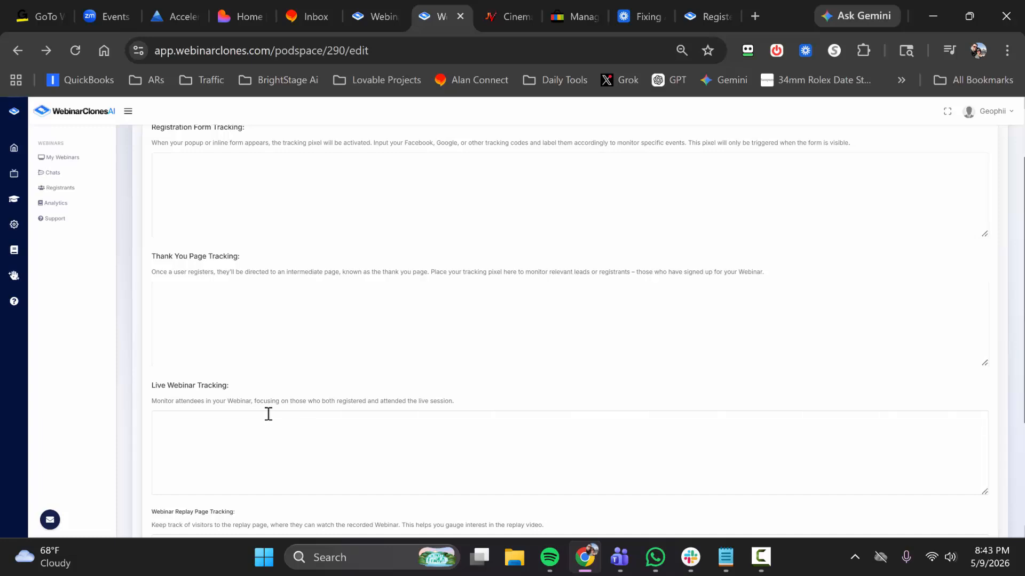
scroll(247, 389, "down", 1)
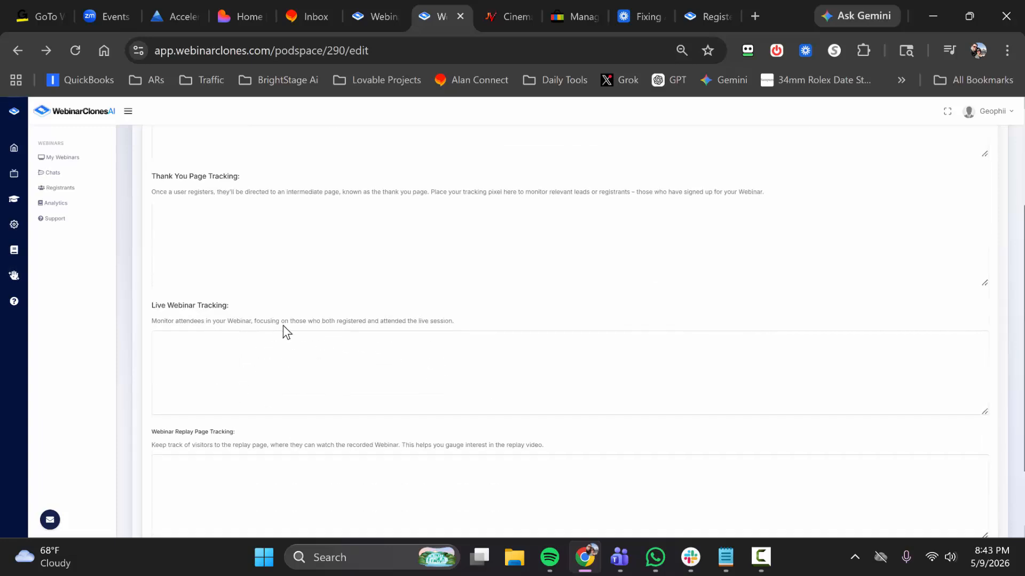
scroll(389, 343, "down", 1)
scroll(416, 341, "up", 3)
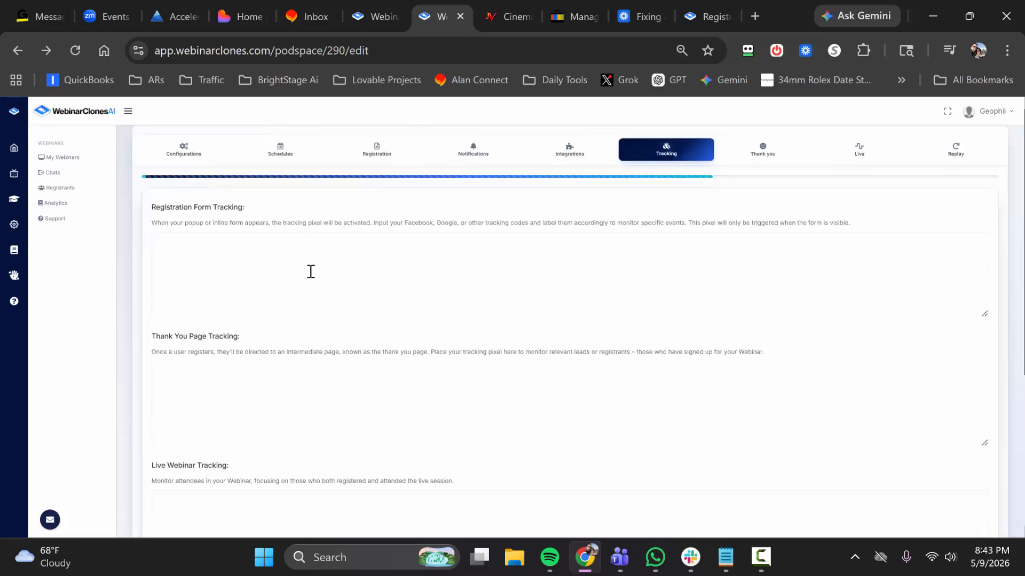
scroll(424, 316, "down", 4)
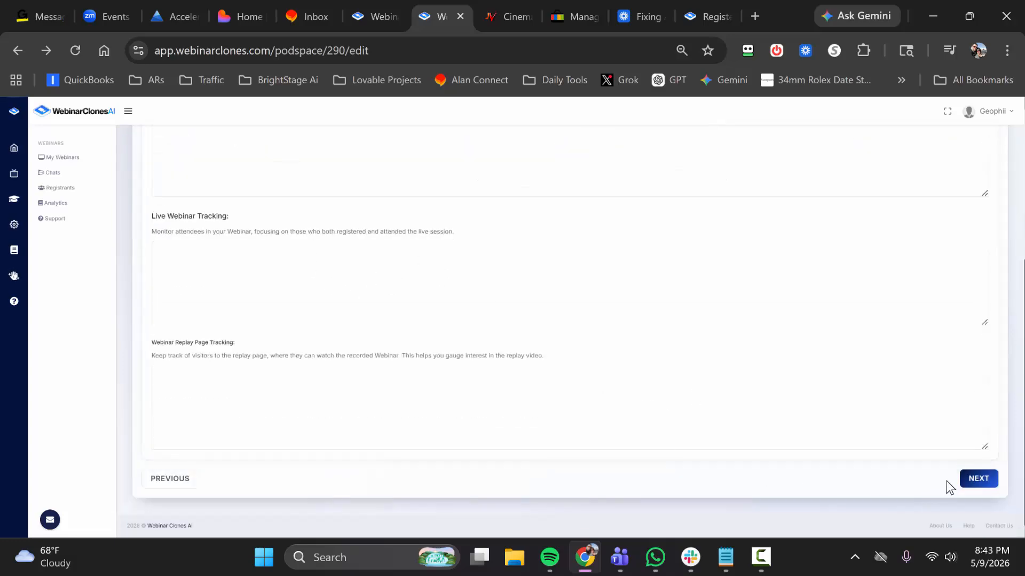
left_click(976, 483)
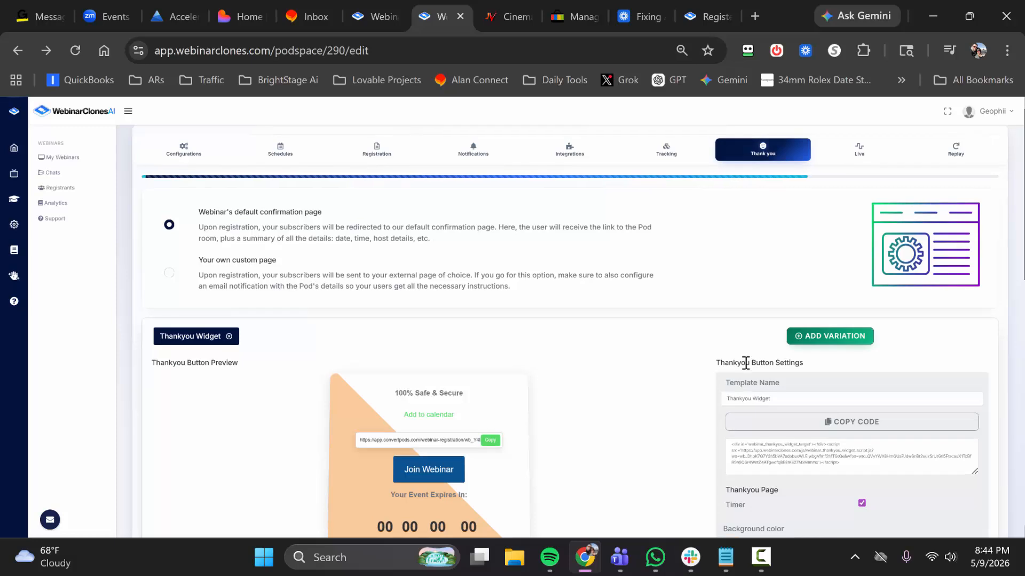
- Try using a custom post-registration confirmation page, and switch back to the webinar's default confirmation page
left_click(169, 273)
scroll(315, 283, "down", 1)
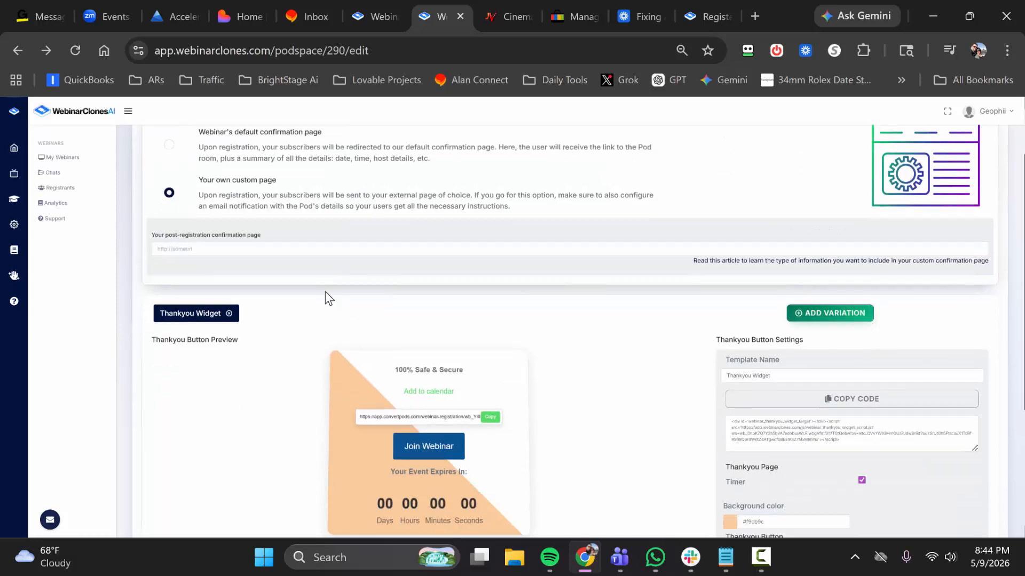
left_click(257, 250)
scroll(294, 300, "up", 1)
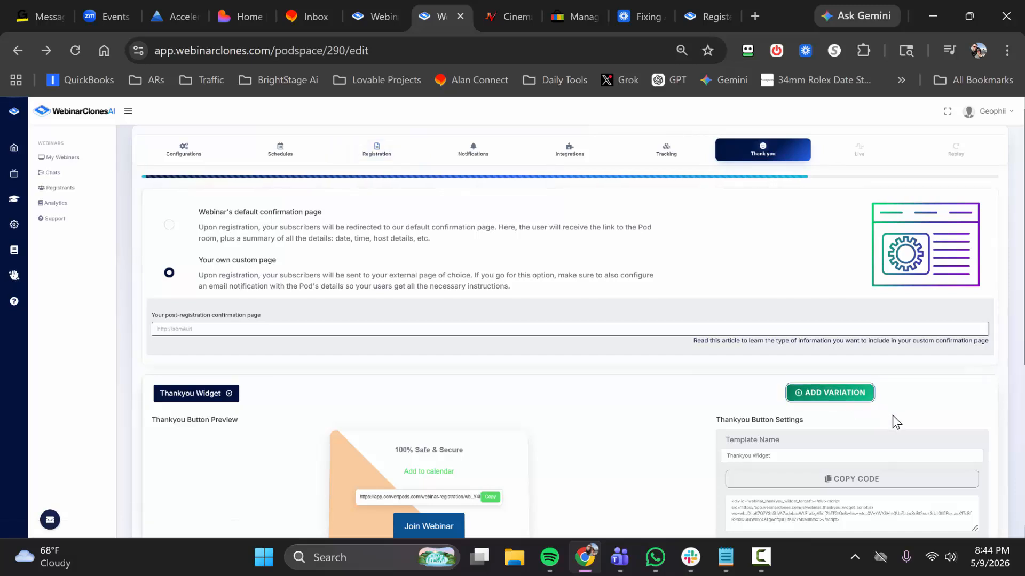
scroll(834, 385, "down", 1)
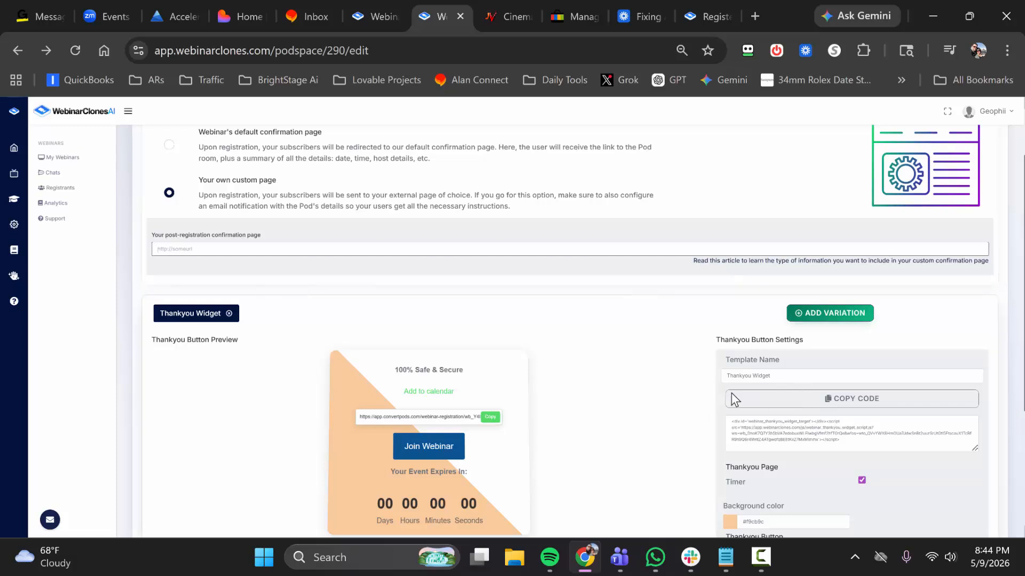
scroll(171, 231, "up", 1)
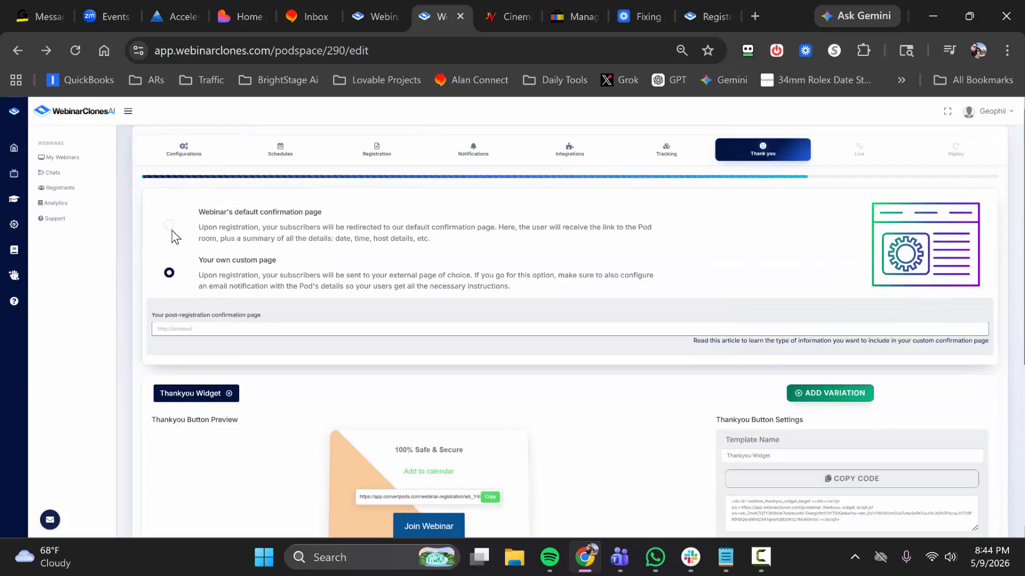
left_click(169, 226)
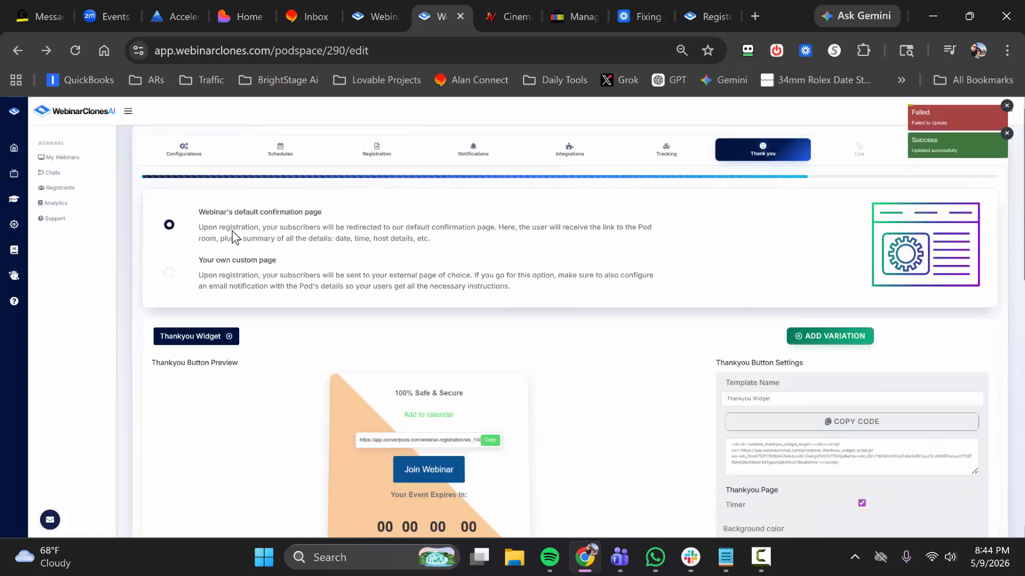
- Look through the thank you widget settings, page templates and variations, and proceed to the Live settings
scroll(471, 281, "down", 7)
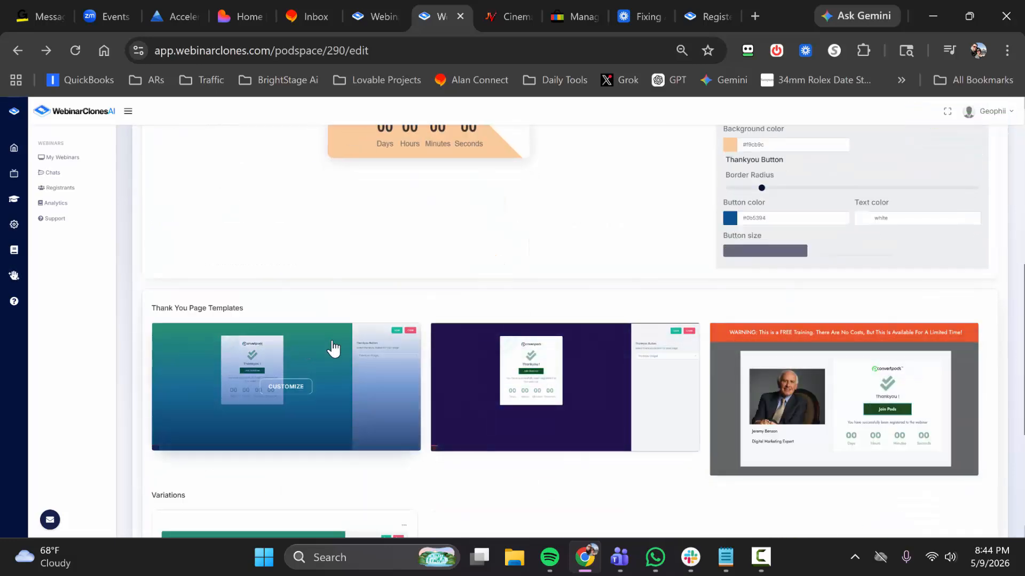
scroll(400, 357, "down", 1)
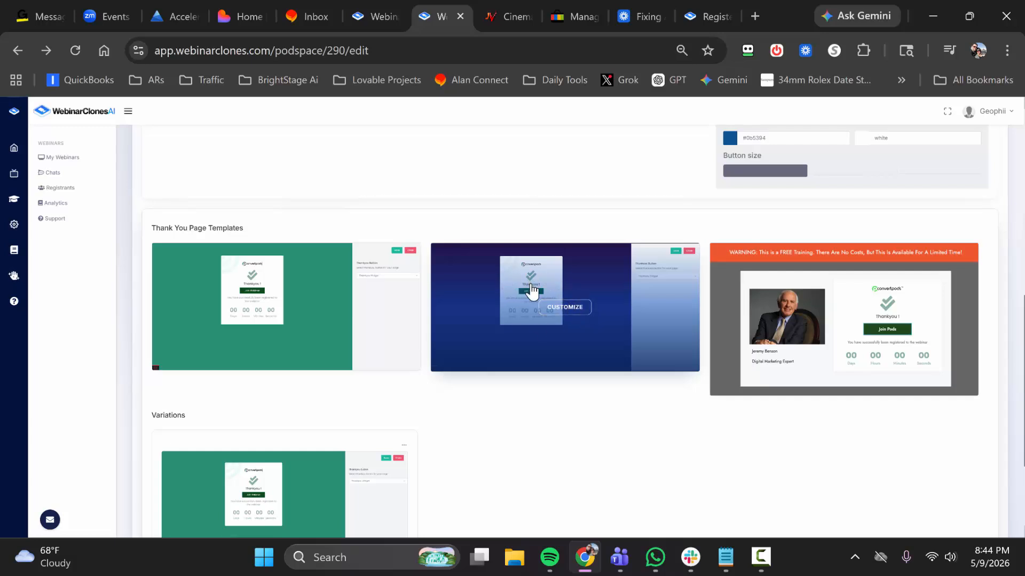
scroll(531, 291, "down", 3)
left_click(978, 475)
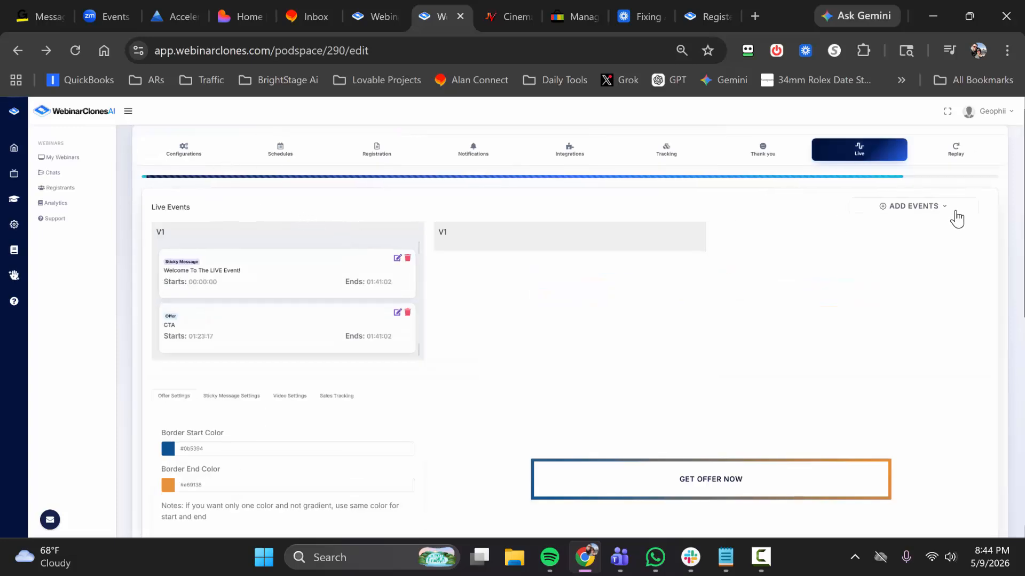
- Look through the live event types that can be added and the Sticky Message border settings
left_click(934, 210)
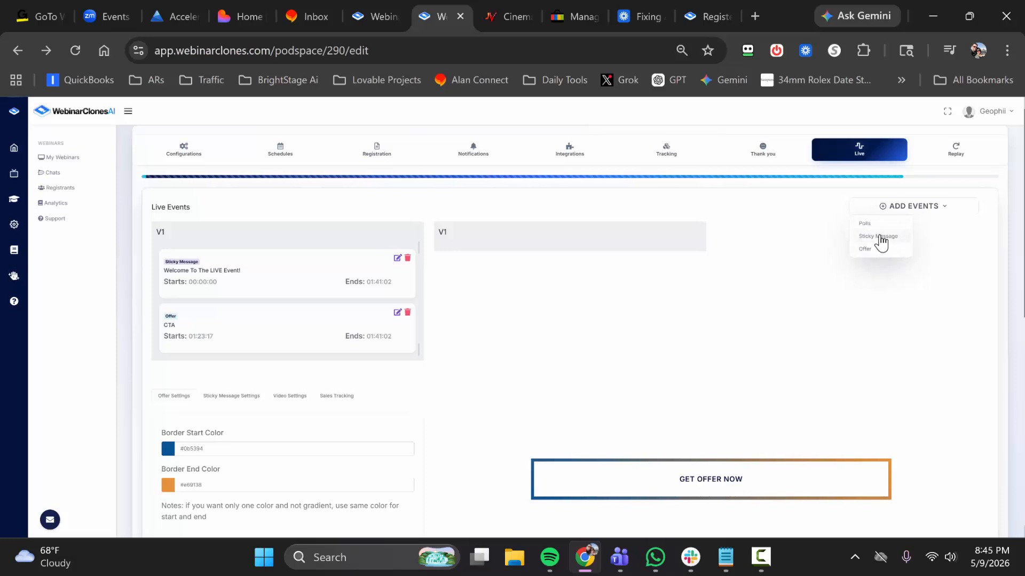
left_click(233, 398)
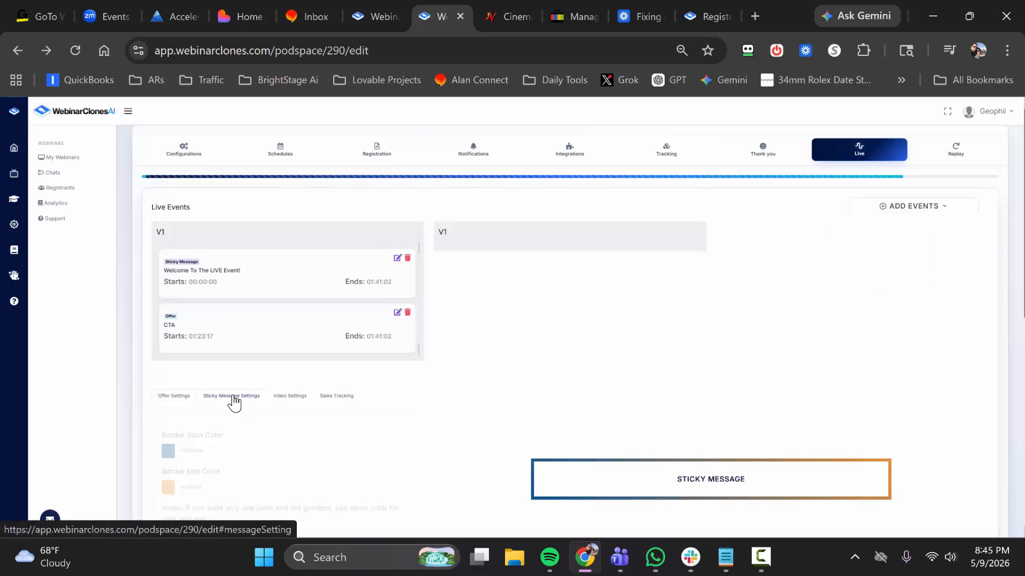
scroll(588, 389, "down", 1)
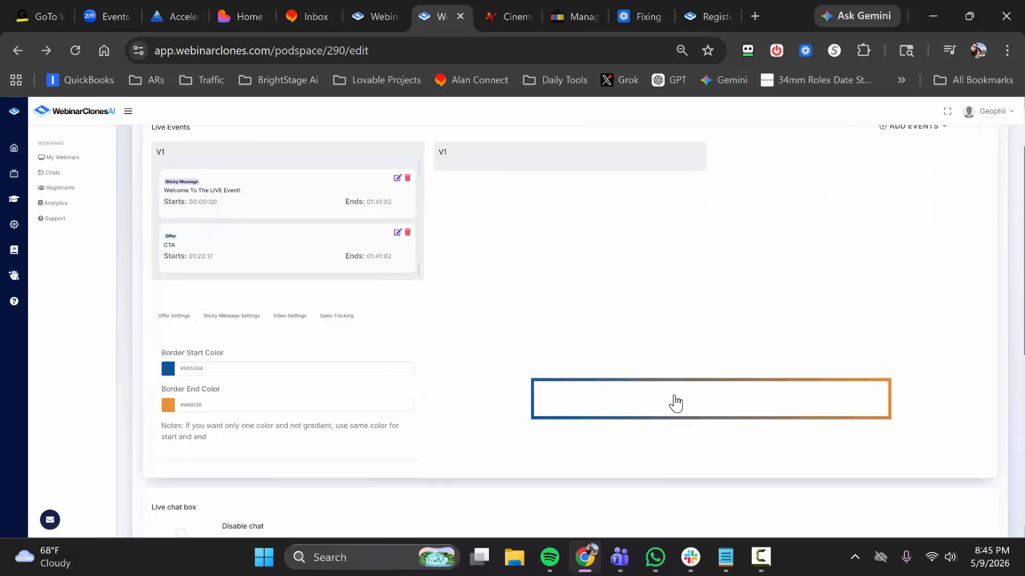
scroll(634, 350, "up", 1)
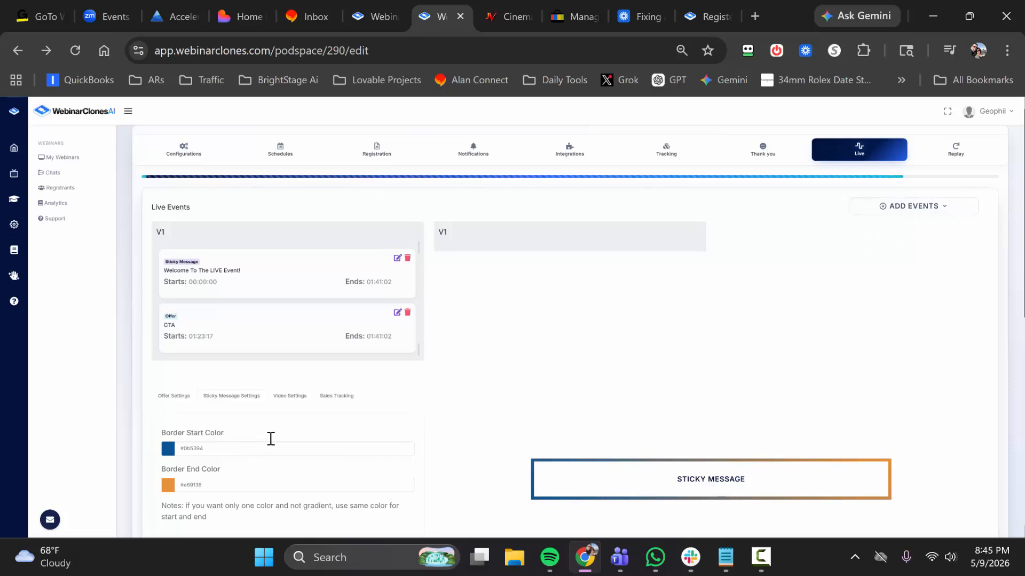
left_click(926, 208)
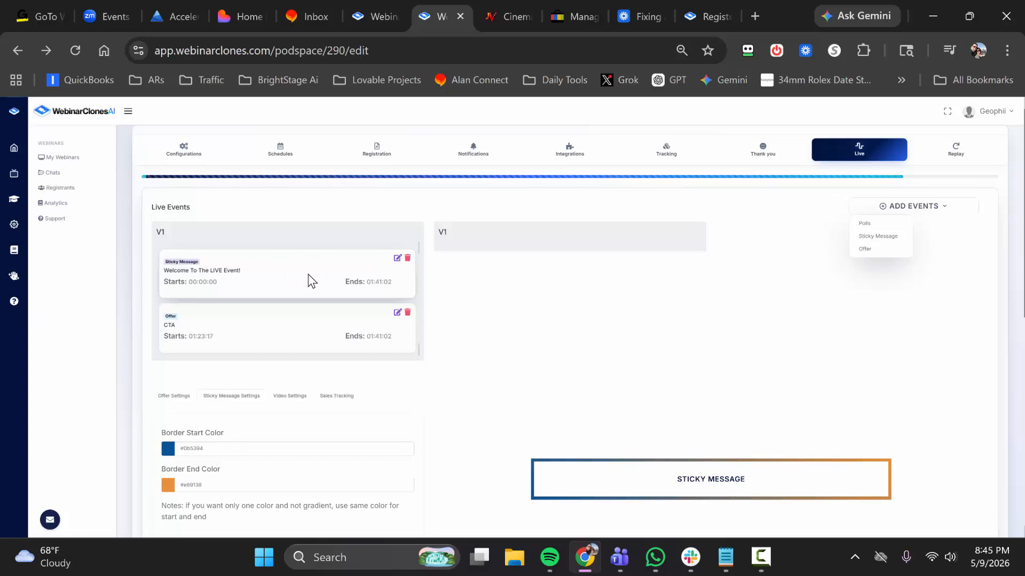
- Examine the fields of the "Welcome To The LIVE Event!" sticky message, including its redirect URL, and close it unchanged
left_click(397, 259)
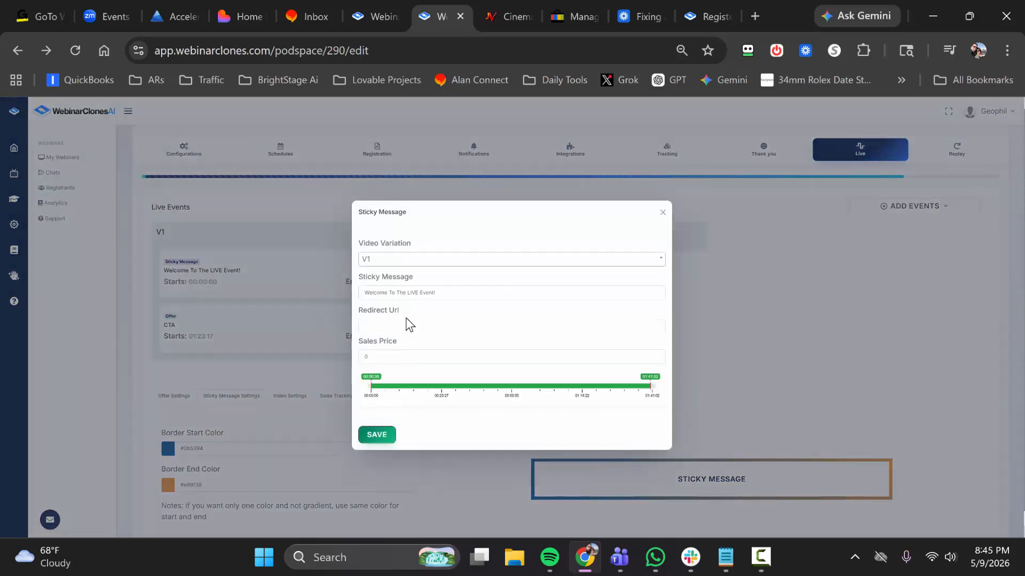
left_click(412, 323)
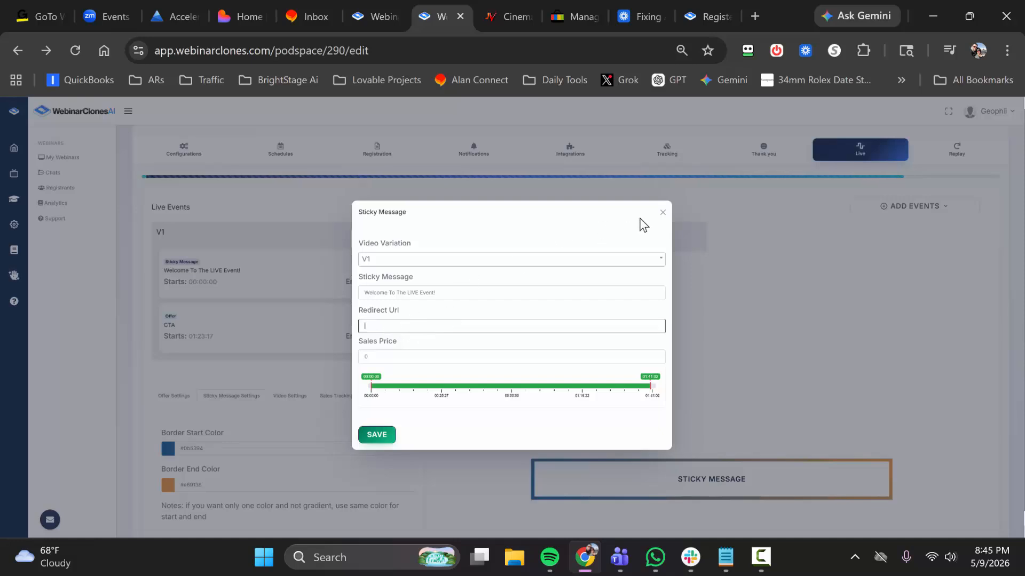
left_click(660, 216)
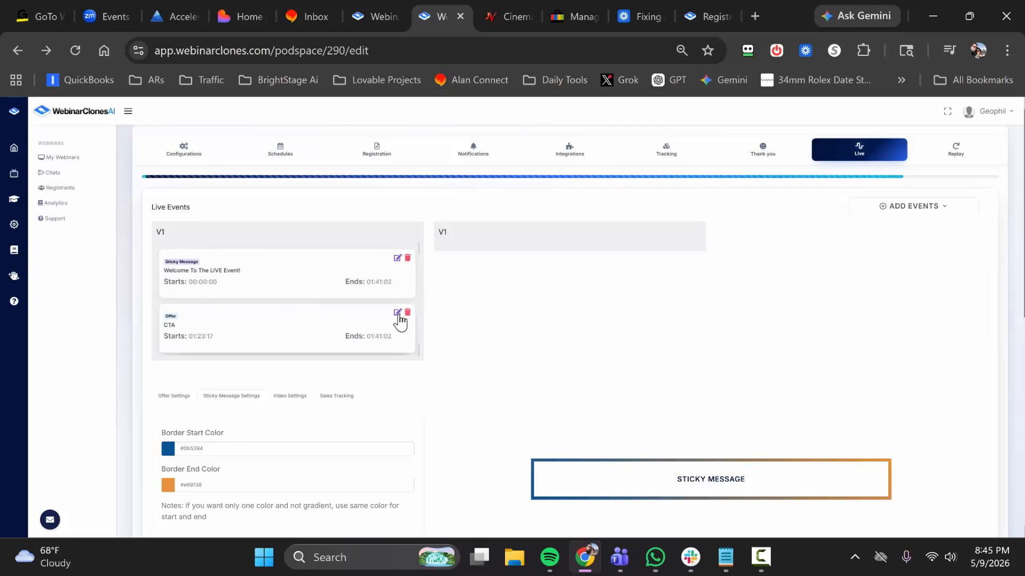
- Open the CTA offer event for editing, copy the Cinemation affiliate link from JVZoo, and return to the offer
left_click(398, 314)
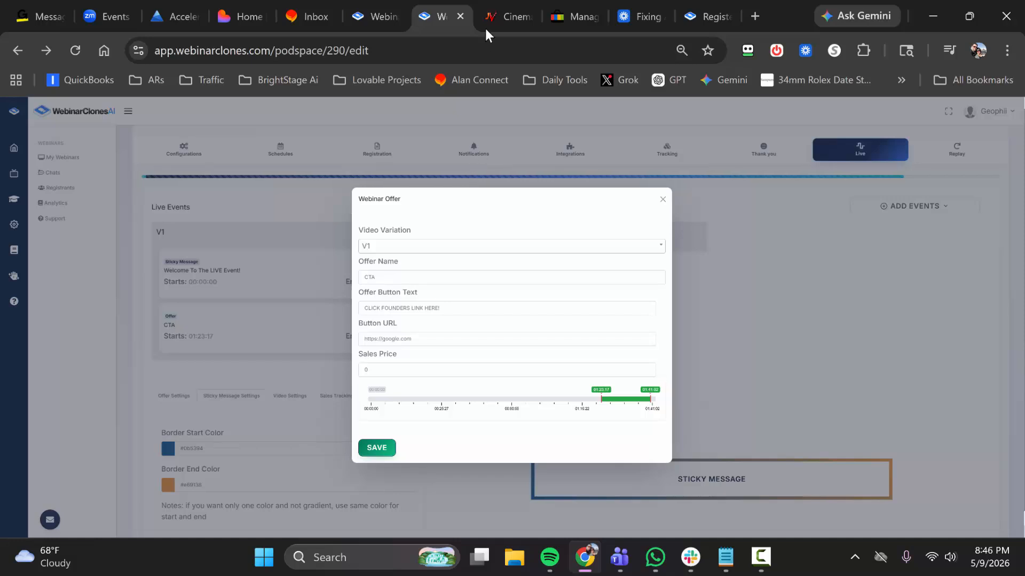
left_click(488, 4)
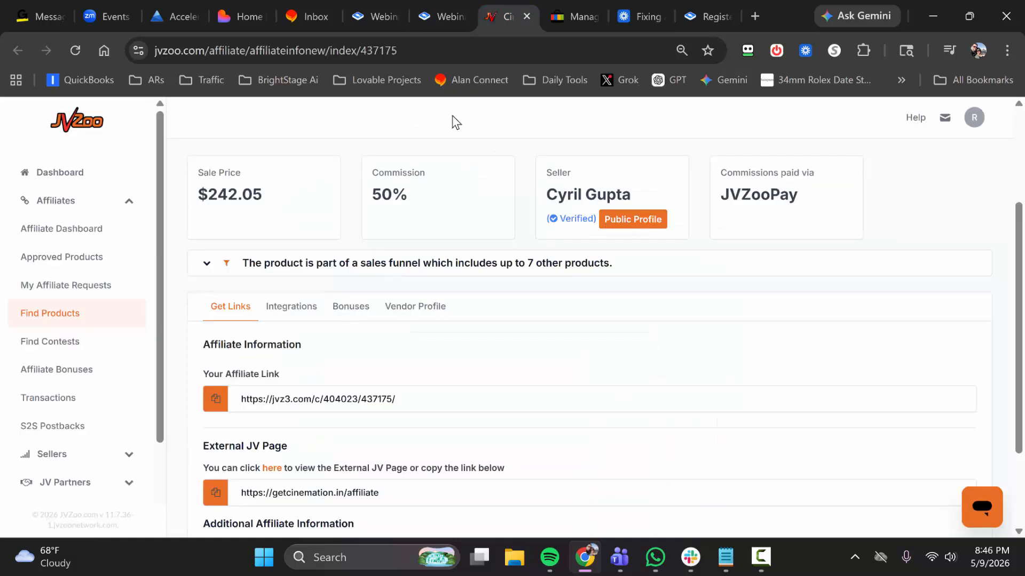
left_click_drag(422, 402, 212, 399)
left_click(214, 399)
left_click(442, 16)
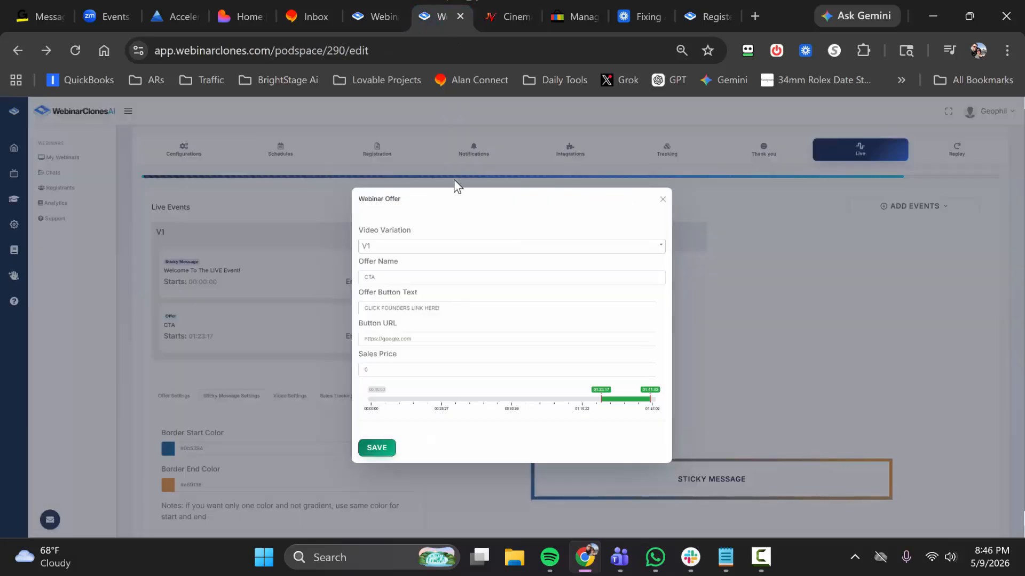
- Replace the CTA offer's button URL with the copied JVZoo affiliate link
left_click_drag(419, 339, 335, 338)
left_click(426, 340)
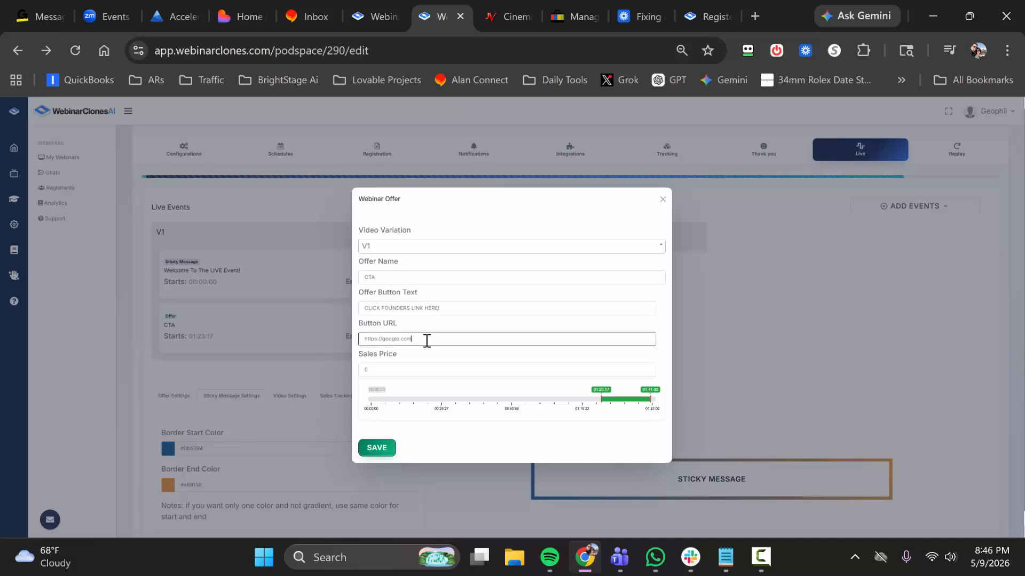
key("ctrl+a")
key("ctrl+v")
- Load the copied affiliate link in a new browser tab and look through the Cinemation sales page
left_click(759, 1)
key("ctrl+v")
key("Return")
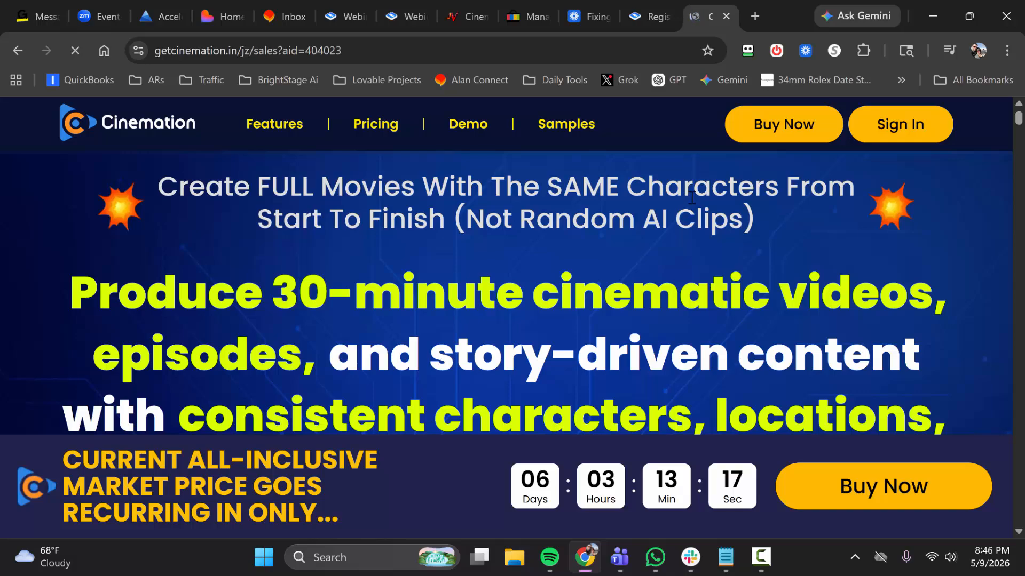
scroll(690, 203, "down", 10)
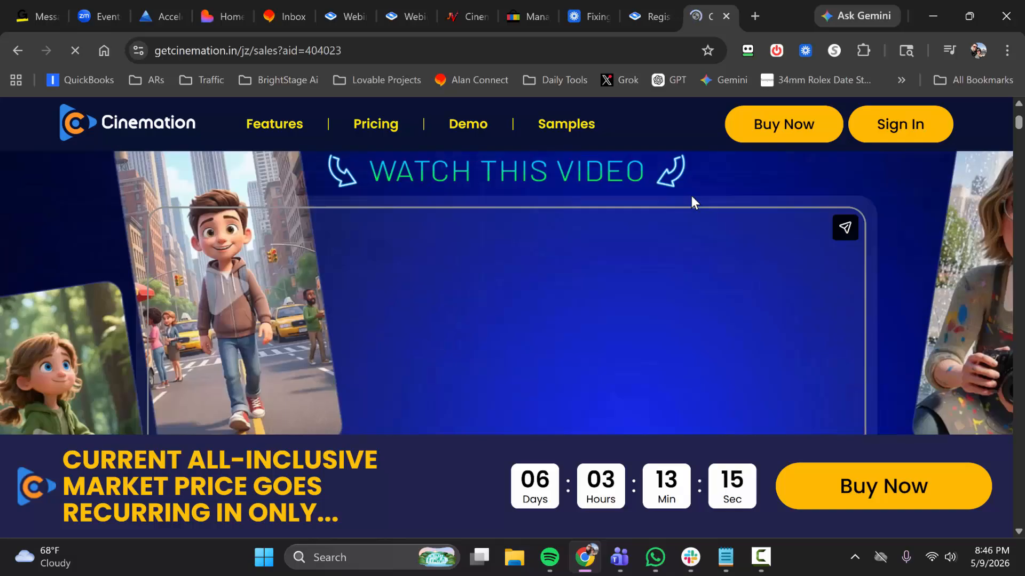
scroll(690, 203, "down", 15)
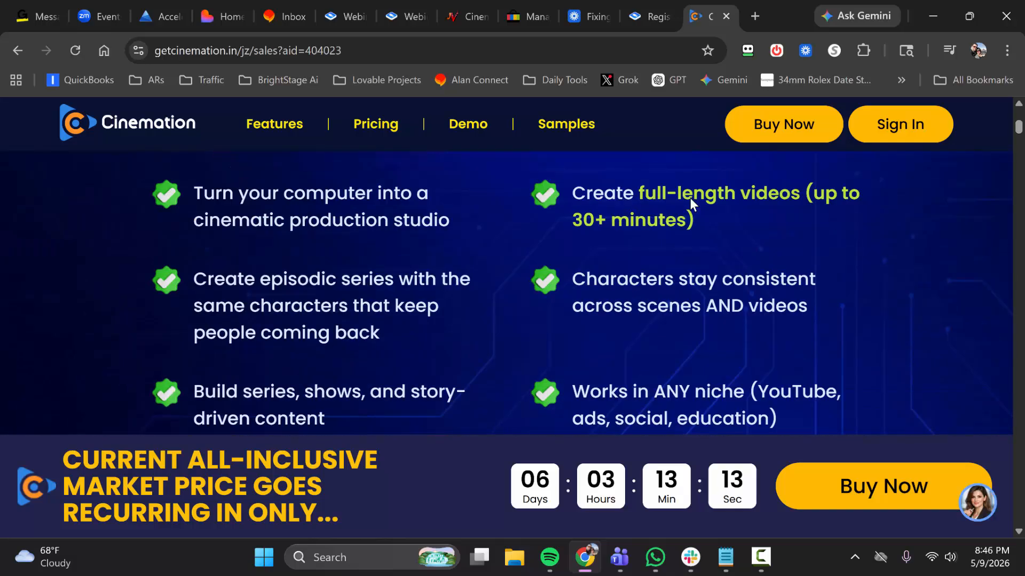
scroll(654, 273, "down", 11)
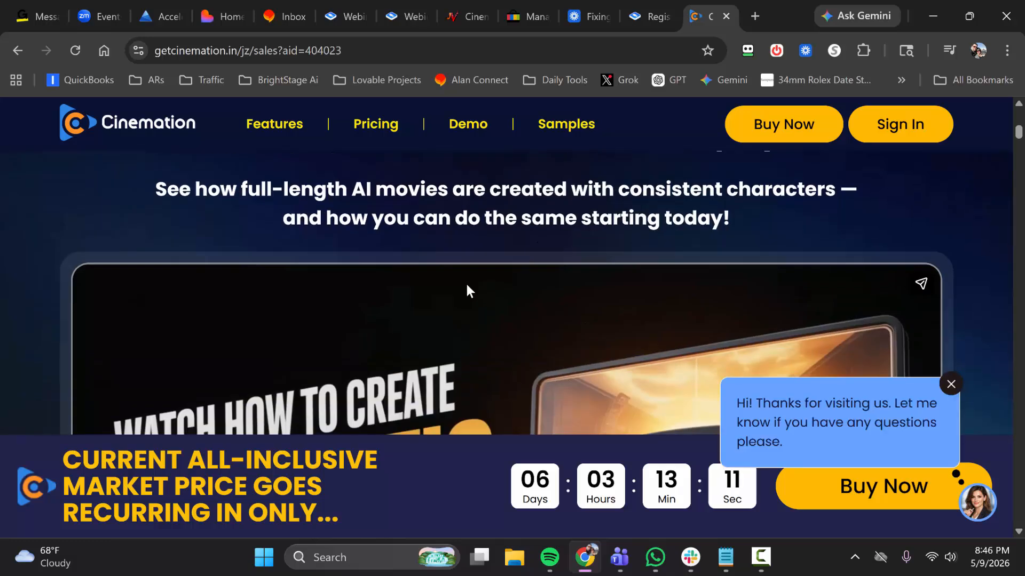
scroll(474, 270, "up", 12)
scroll(497, 267, "up", 12)
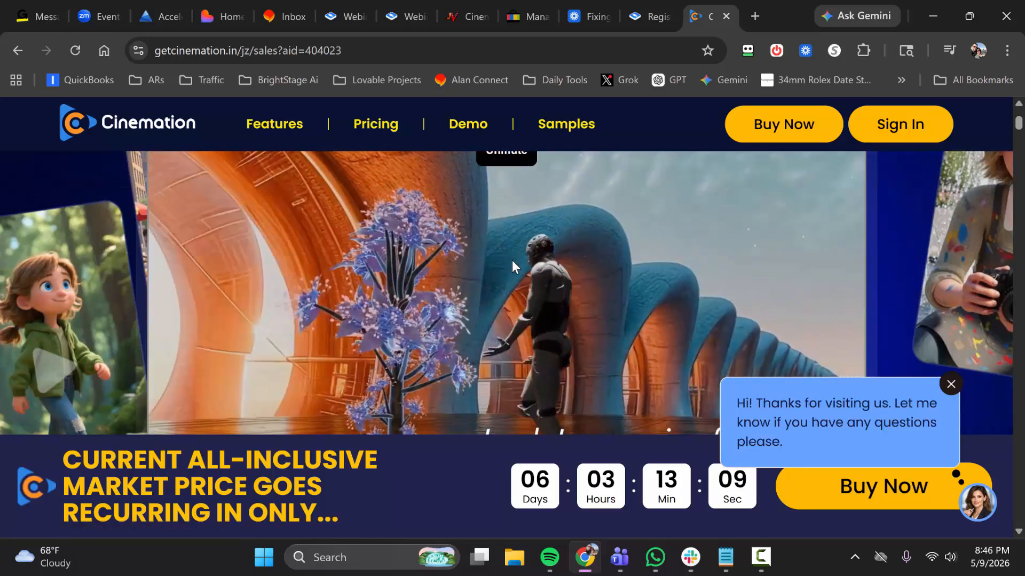
scroll(620, 210, "up", 5)
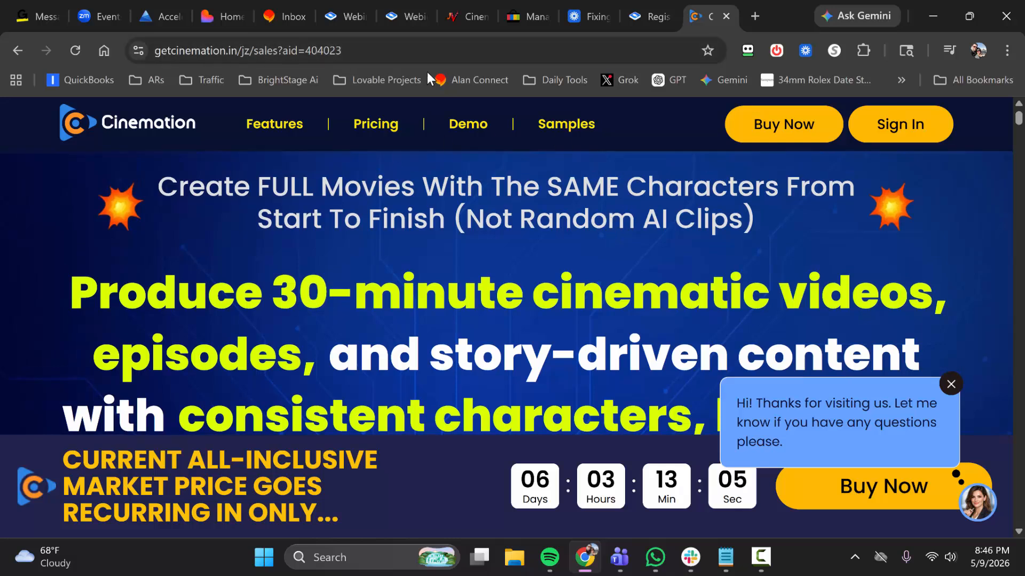
- Copy the "?aid=" affiliate parameter from the sales page address
left_click_drag(277, 51, 356, 49)
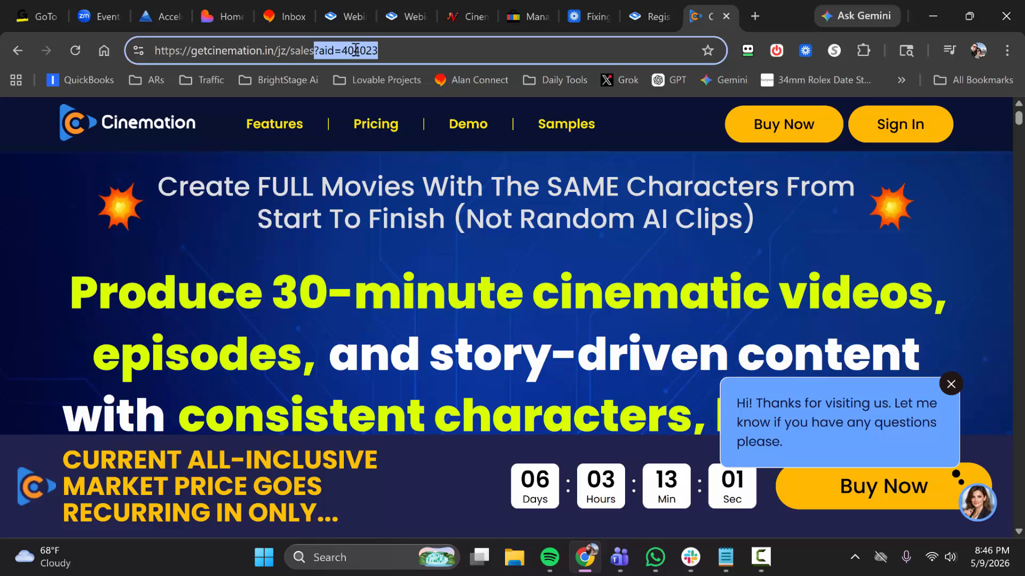
right_click(357, 50)
left_click(411, 179)
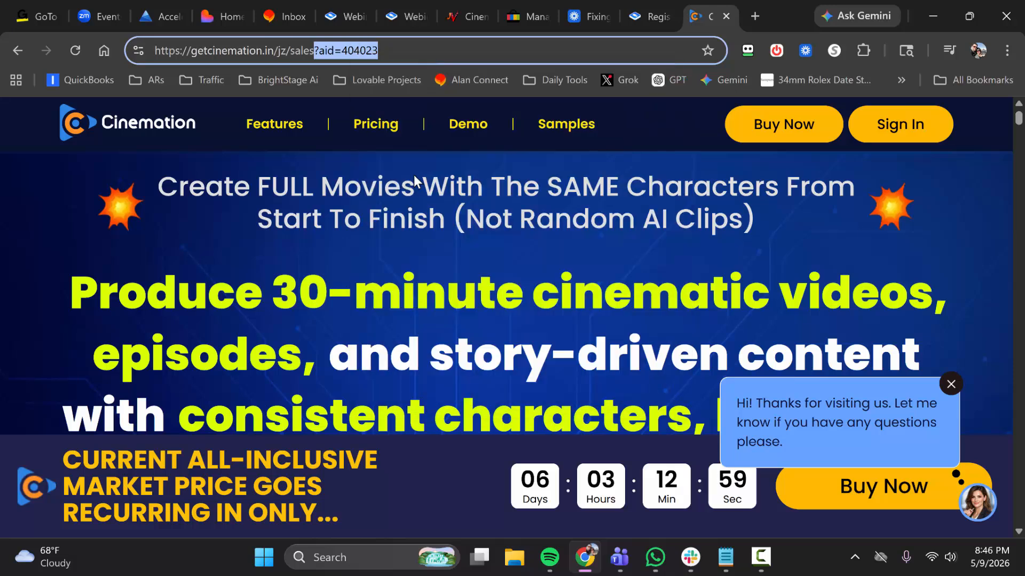
- Go to the Cinemation pricing section and open the checkout for the $242.05 one-time offer
left_click(783, 125)
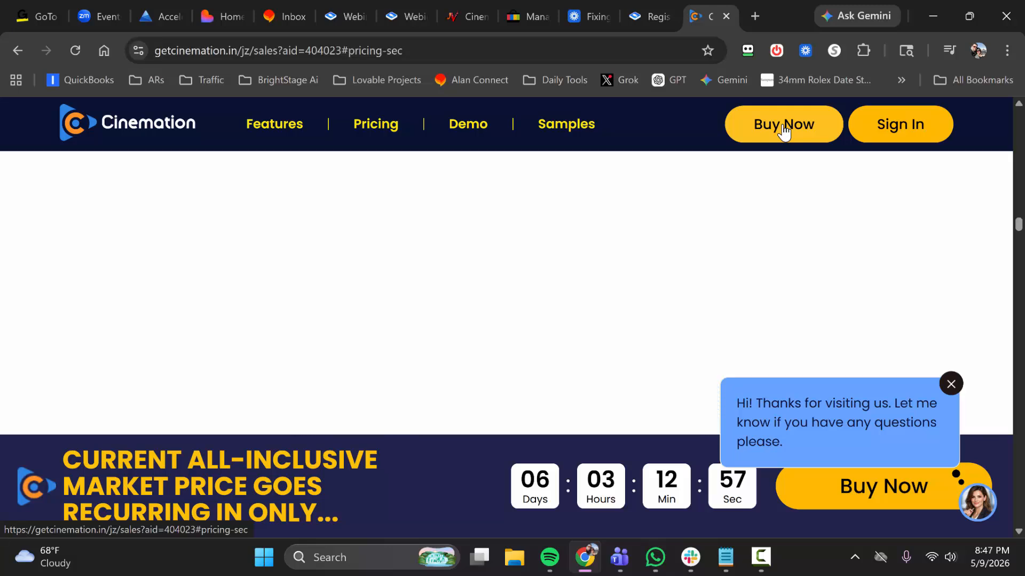
scroll(640, 235, "down", 11)
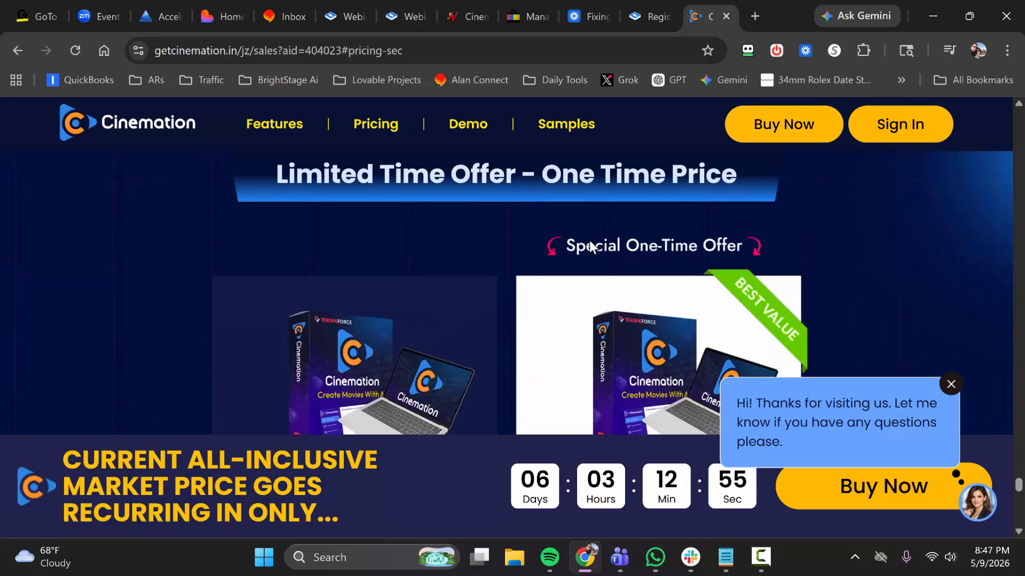
scroll(396, 223, "down", 7)
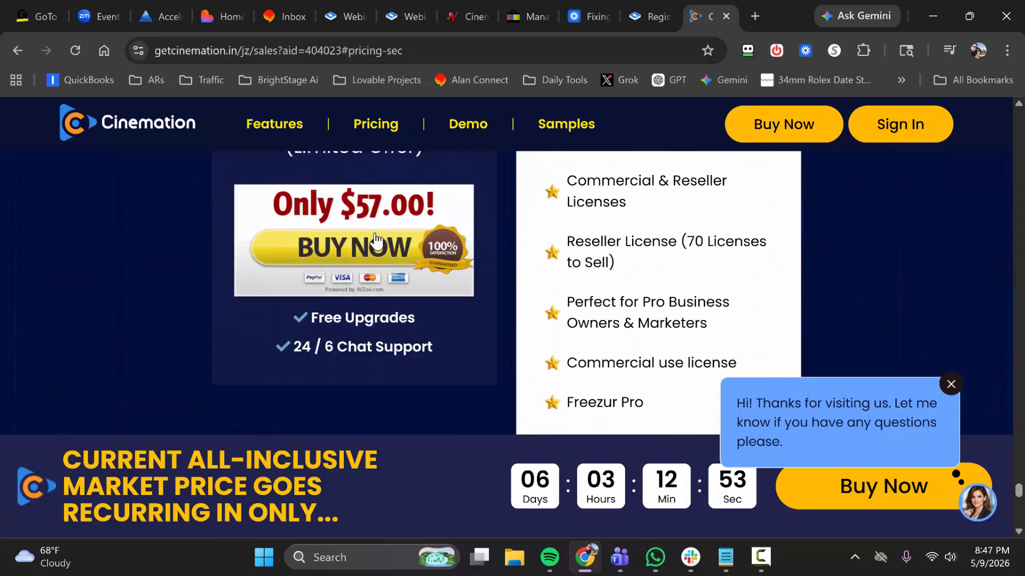
scroll(623, 245, "down", 8)
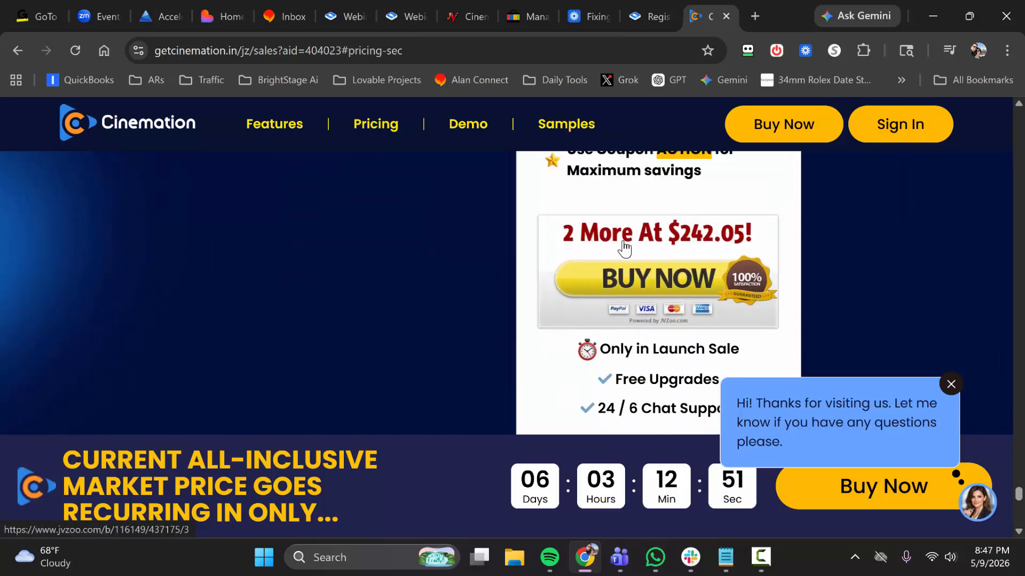
scroll(622, 298, "up", 1)
left_click(624, 307)
- Append the copied affiliate parameter to the JVZoo checkout address, put the full address on the clipboard, and load it
left_click(335, 49)
left_click(357, 49)
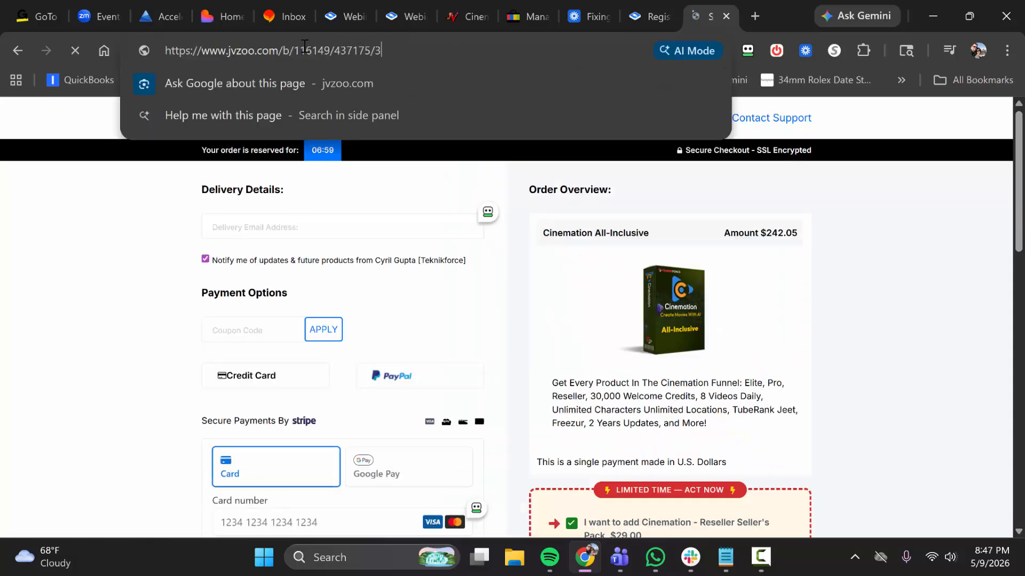
right_click(397, 50)
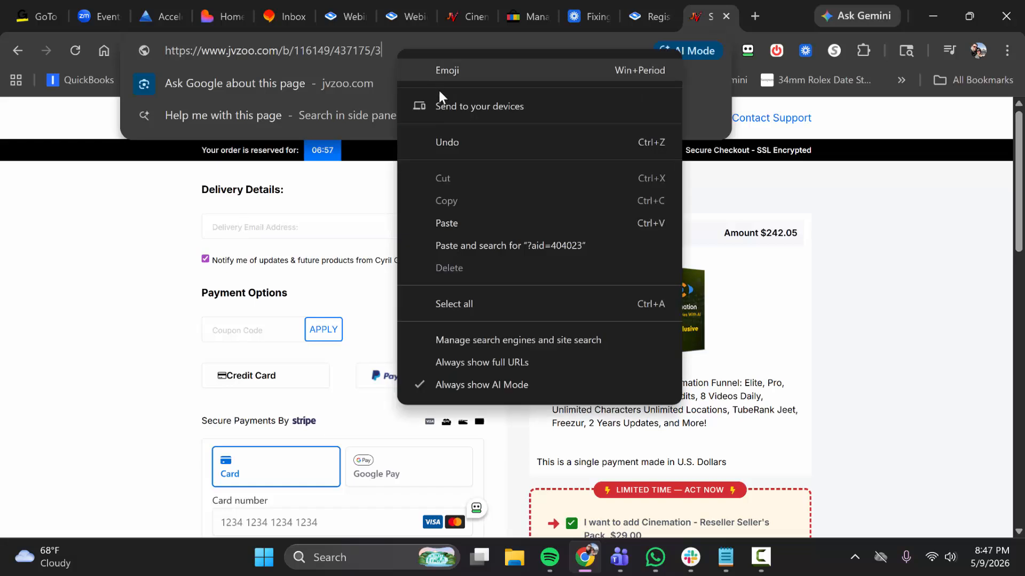
left_click(464, 222)
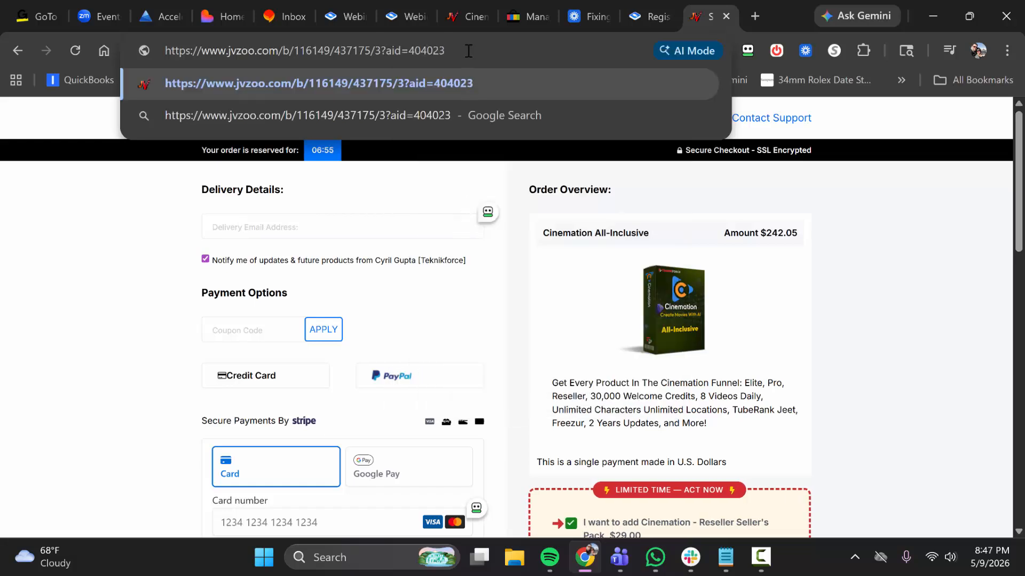
left_click_drag(477, 58, 167, 51)
key("ctrl+x")
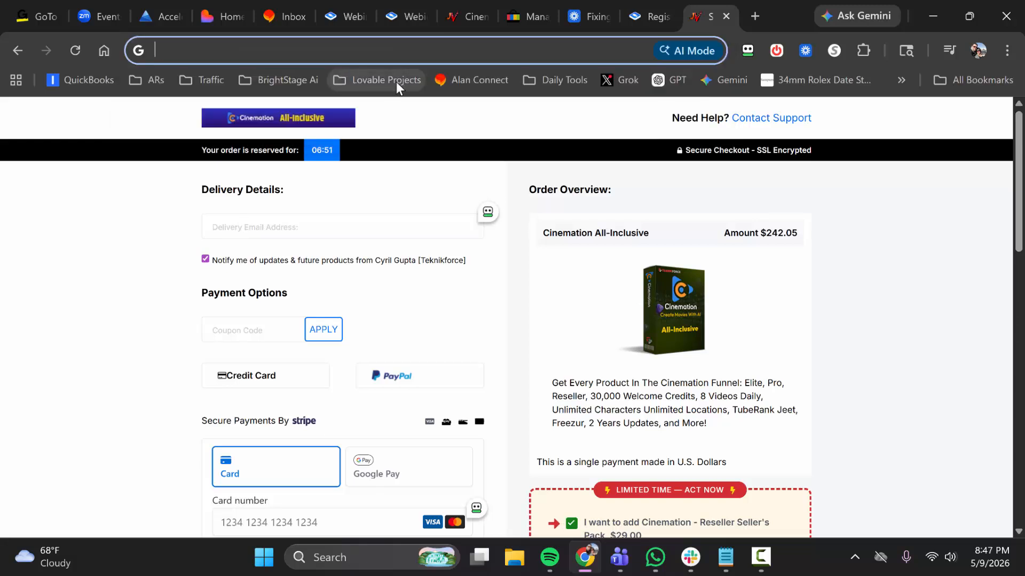
key("ctrl+v")
key("Return")
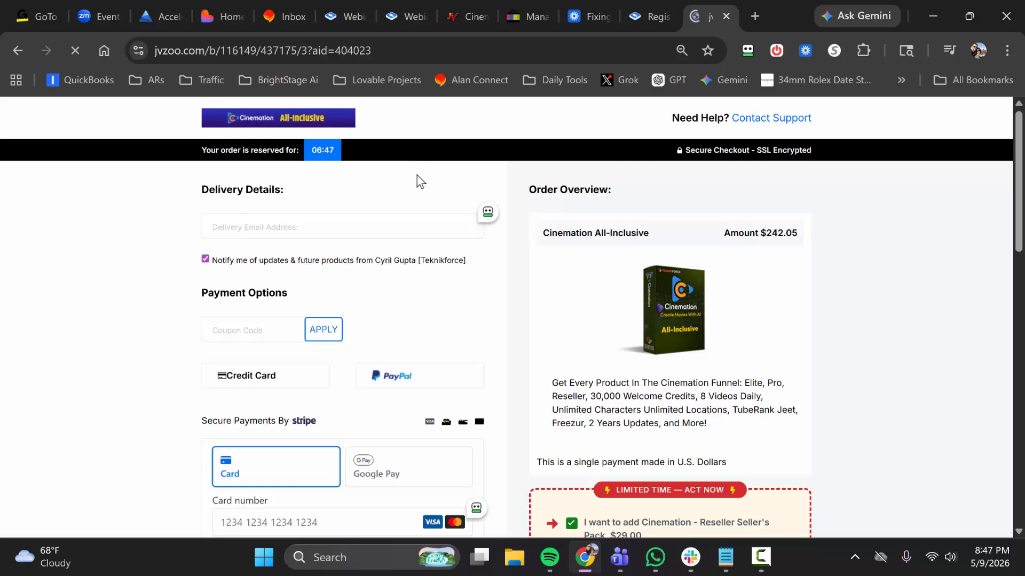
- Check the referring affiliate named in the checkout page's Terms of sale
scroll(421, 209, "down", 10)
scroll(413, 215, "down", 5)
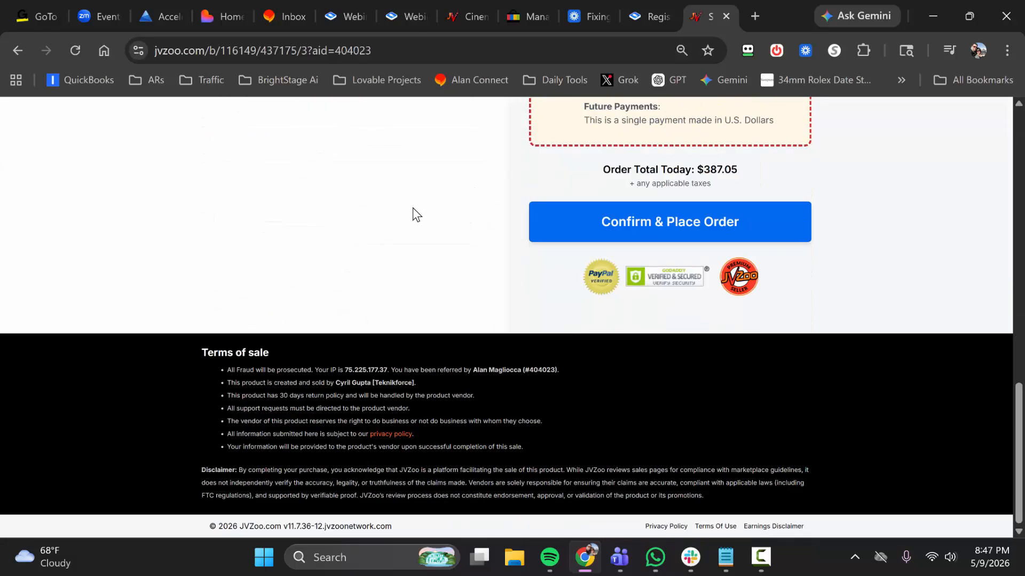
left_click_drag(473, 370, 555, 370)
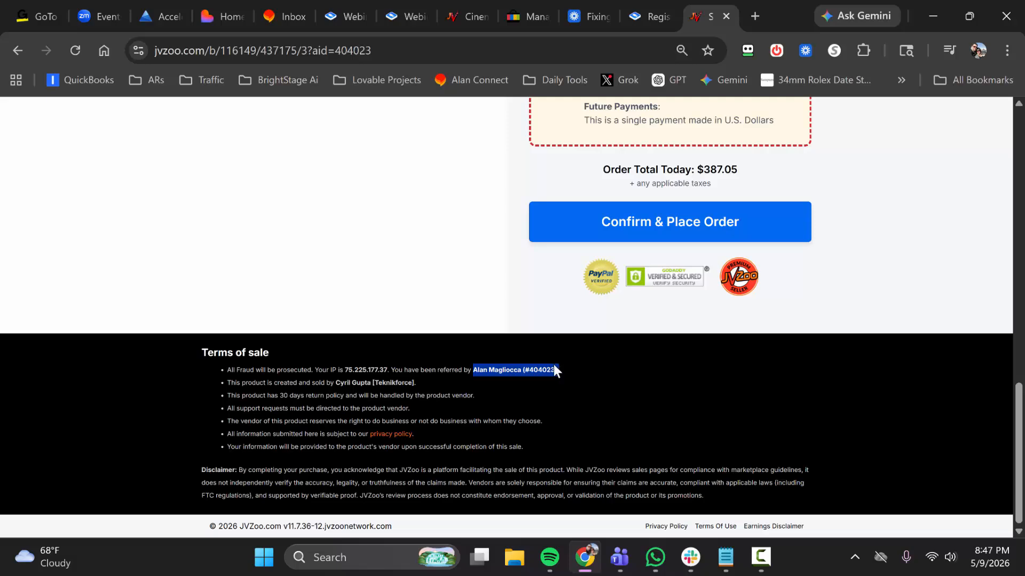
left_click(478, 306)
scroll(479, 306, "up", 15)
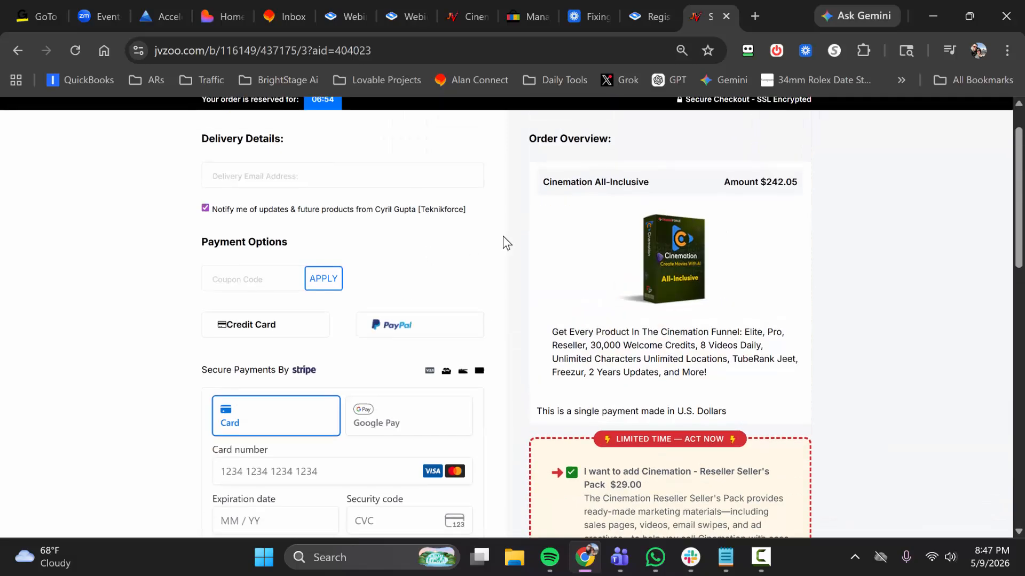
- Return to WebinarClonesAI and replace the CTA offer's button URL with the copied JVZoo checkout link carrying the affiliate ID
left_click(409, 23)
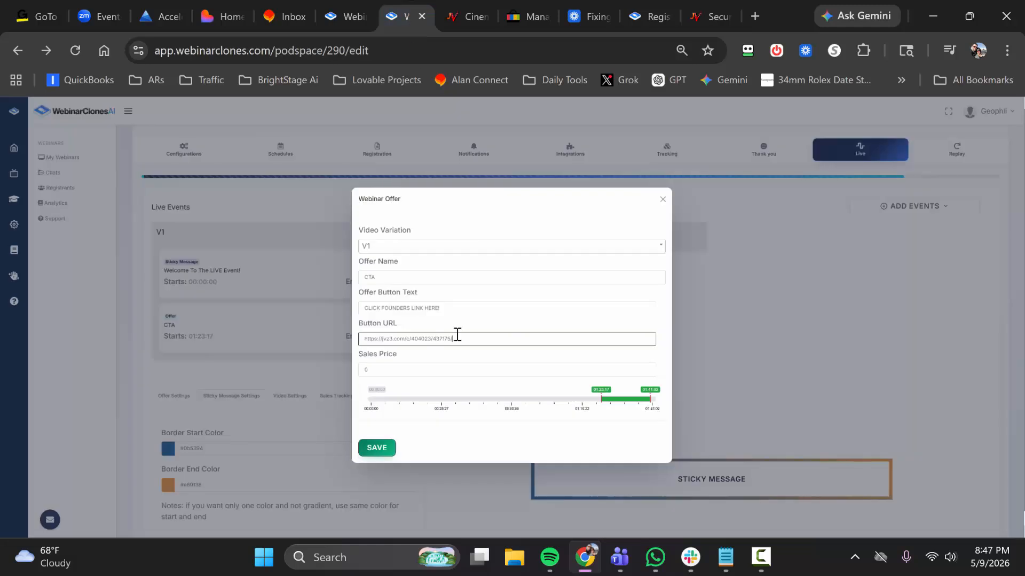
left_click_drag(453, 339, 358, 351)
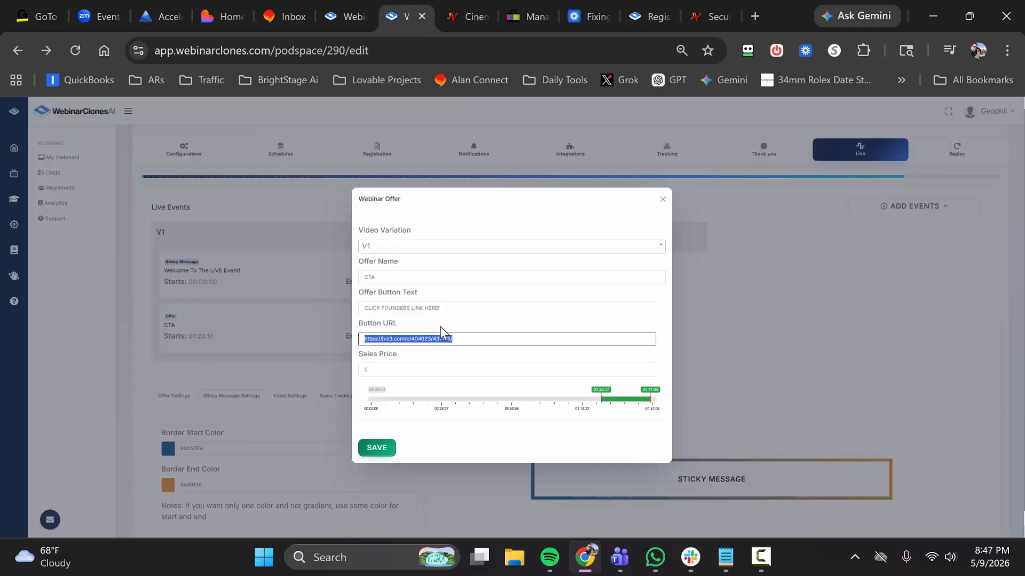
key("ctrl+v")
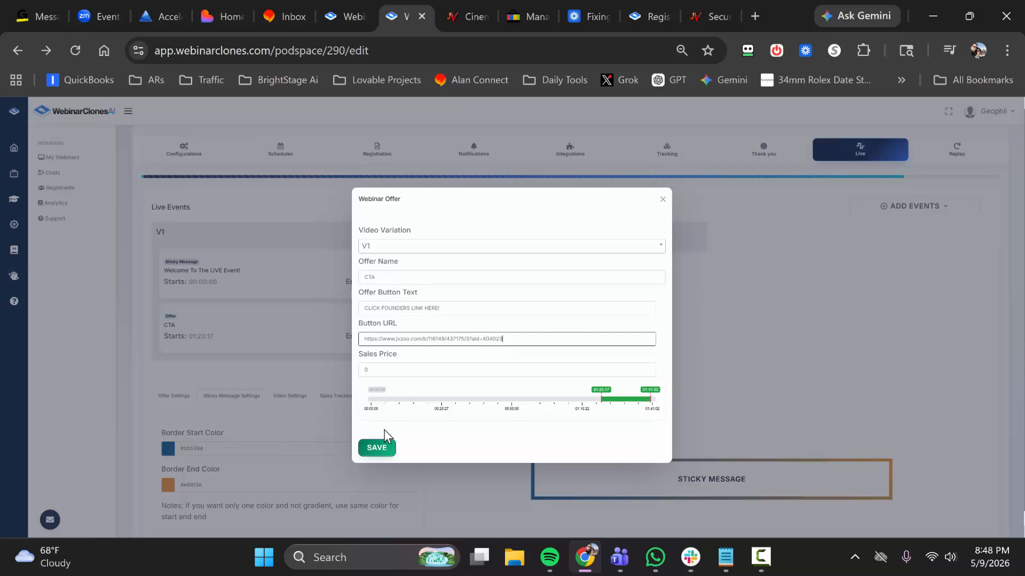
- Save the CTA offer and set the sticky message's border start color to blue #2986cc
left_click(379, 449)
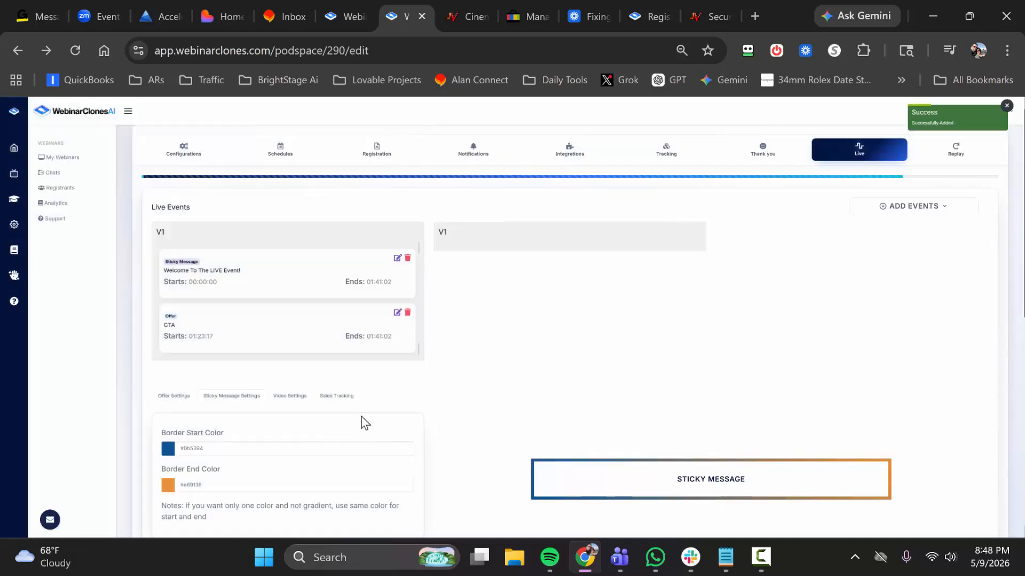
scroll(361, 421, "down", 2)
left_click(287, 366)
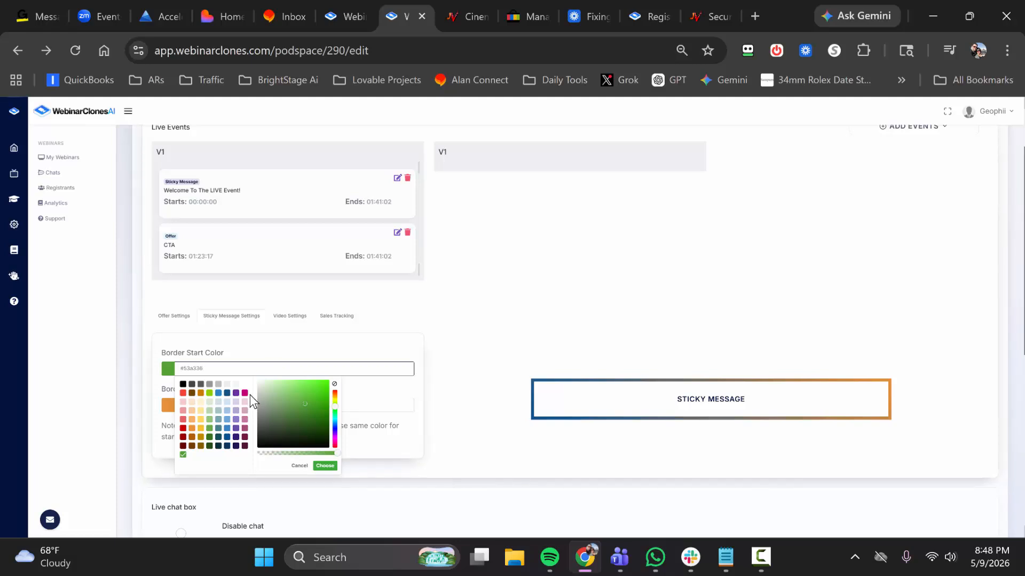
left_click(219, 393)
left_click(324, 467)
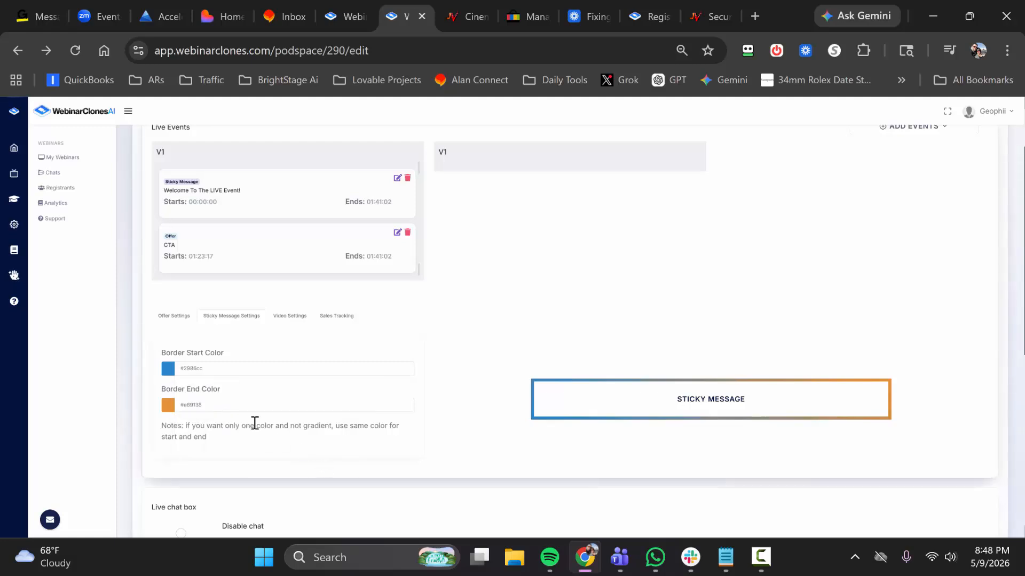
- Set the sticky message's border end color to yellow #ffd966
left_click(227, 406)
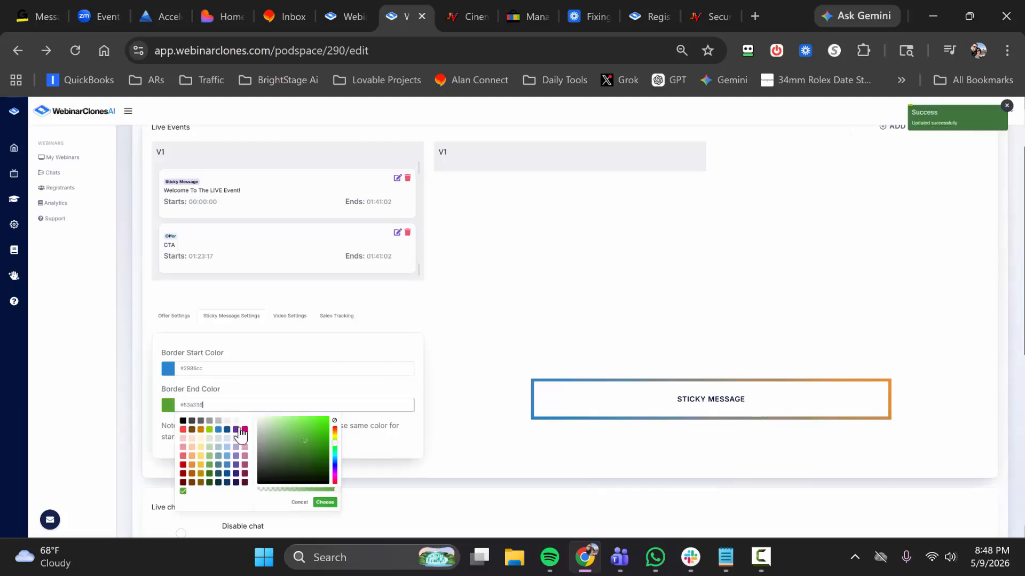
left_click(201, 456)
left_click(324, 503)
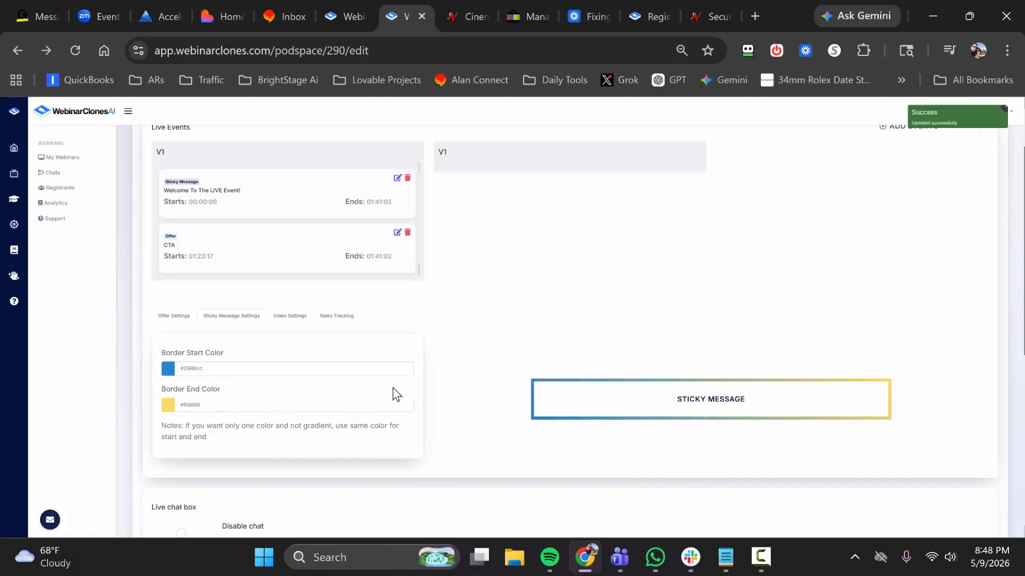
- Try a magenta #c90076 end color and a purple #6a329f start color on the sticky message border
scroll(393, 388, "down", 2)
left_click(247, 322)
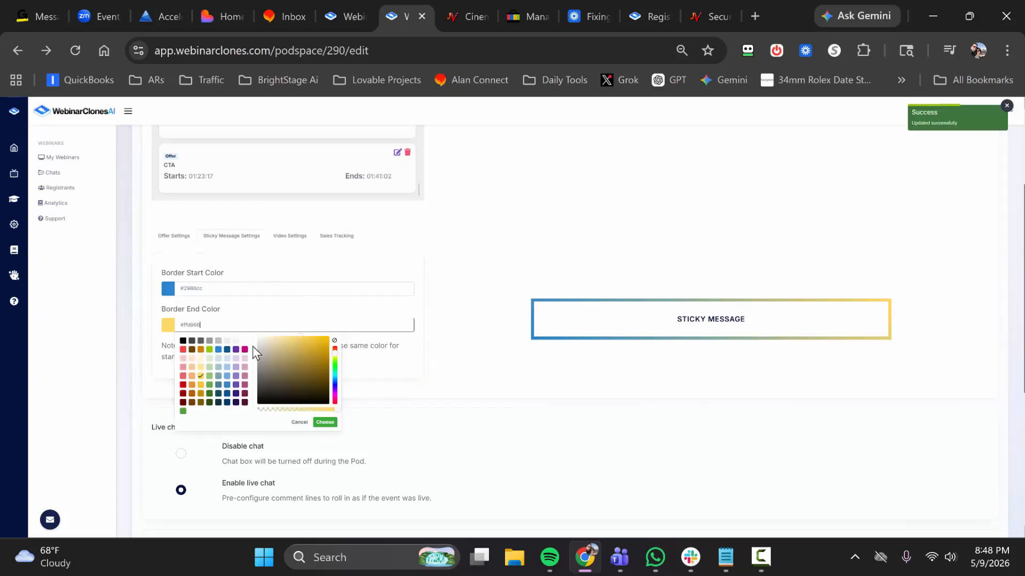
left_click(244, 349)
left_click(235, 289)
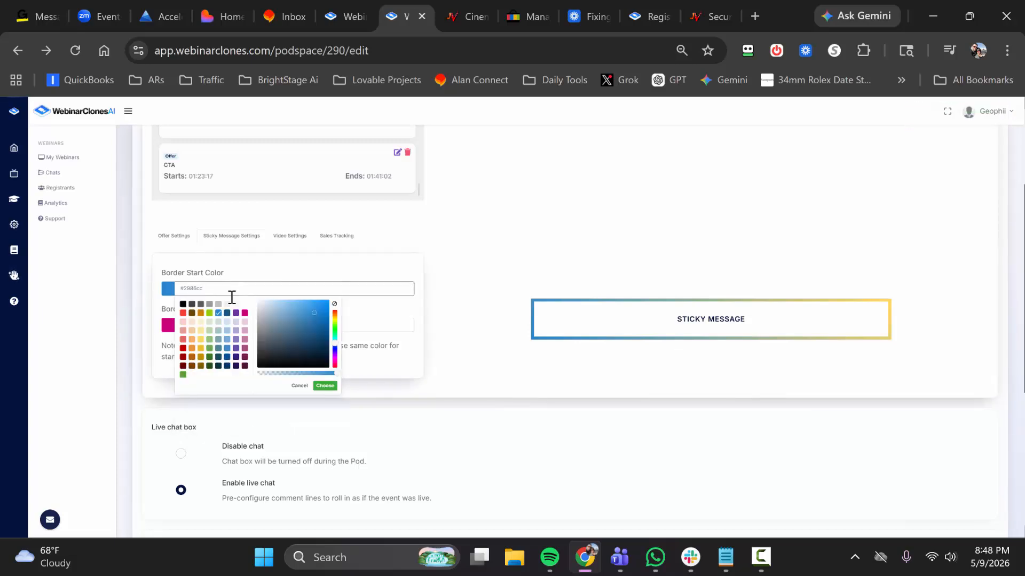
left_click(236, 313)
left_click(325, 386)
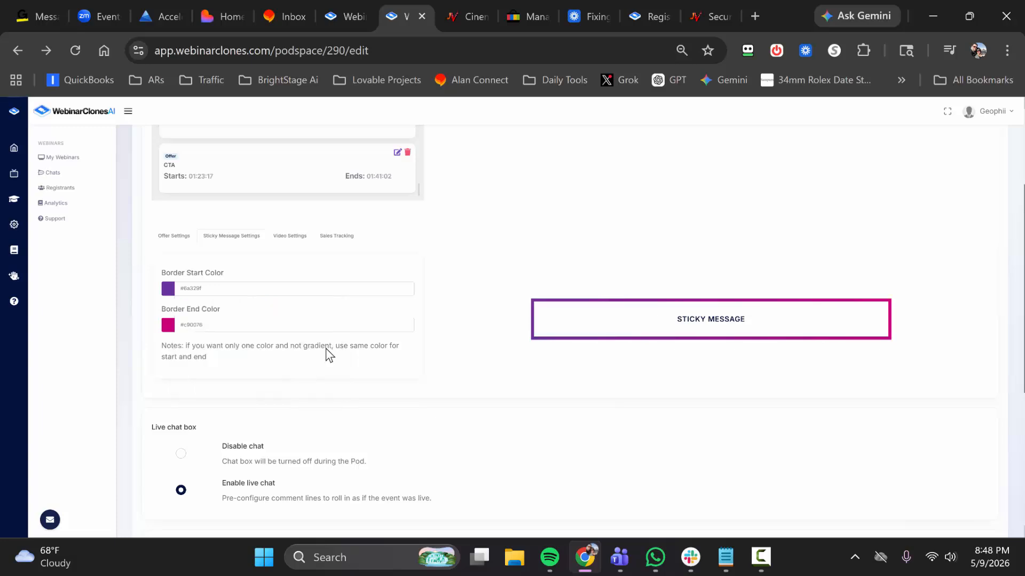
left_click(344, 324)
left_click(507, 363)
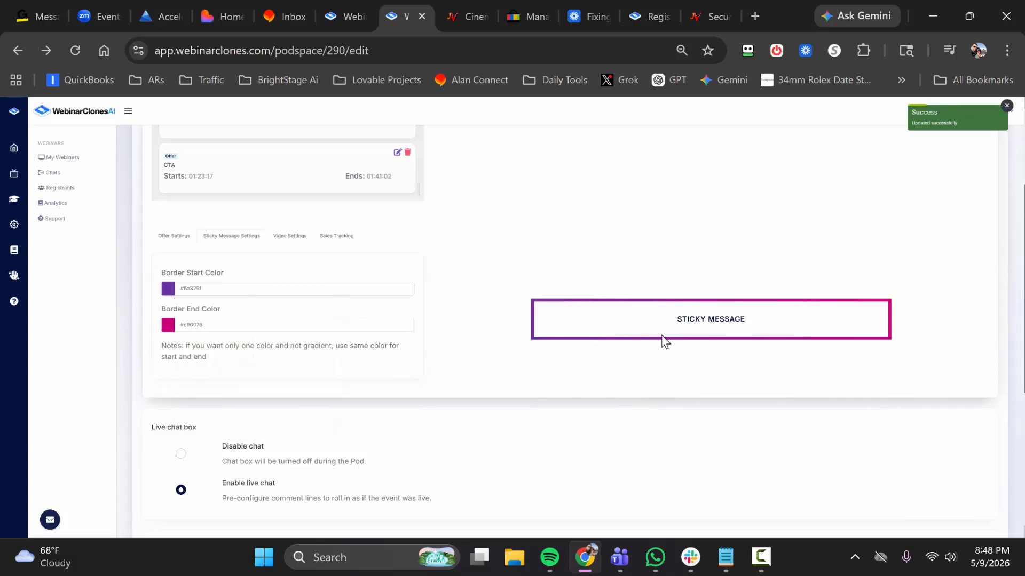
- Set the sticky message border to start in blue #2986cc and end in orange #e69138
left_click(261, 288)
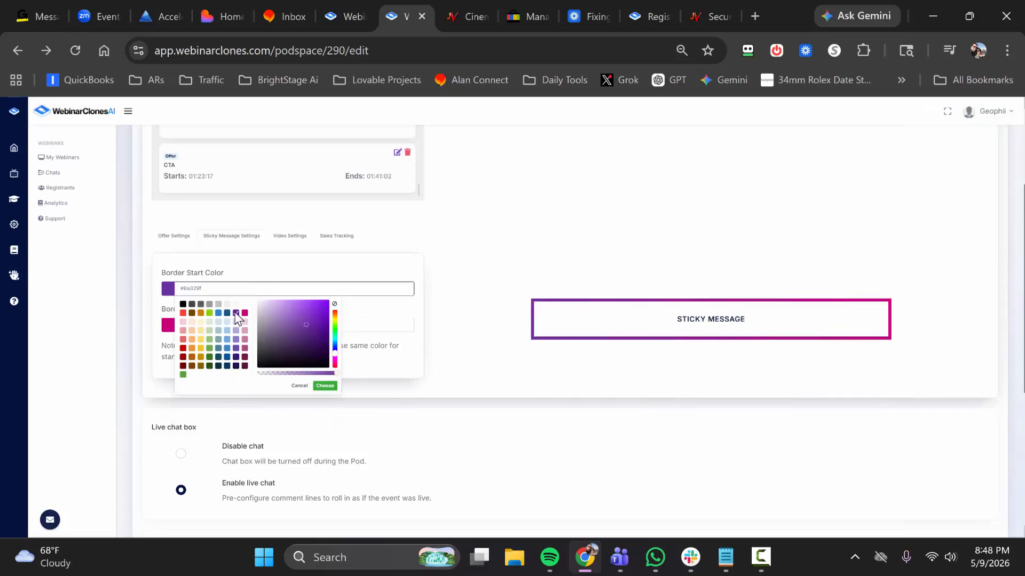
left_click(218, 313)
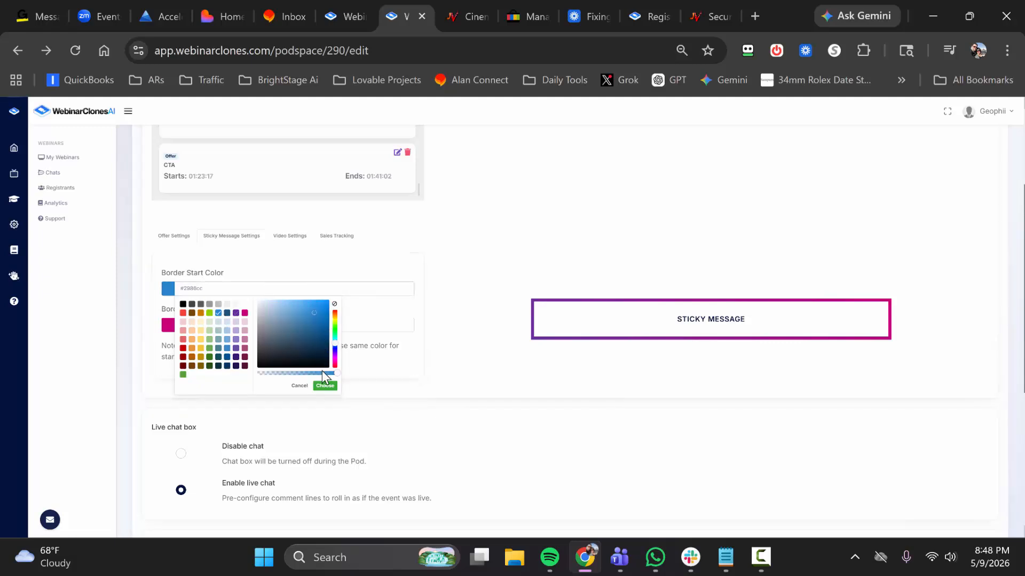
left_click(325, 384)
left_click(283, 324)
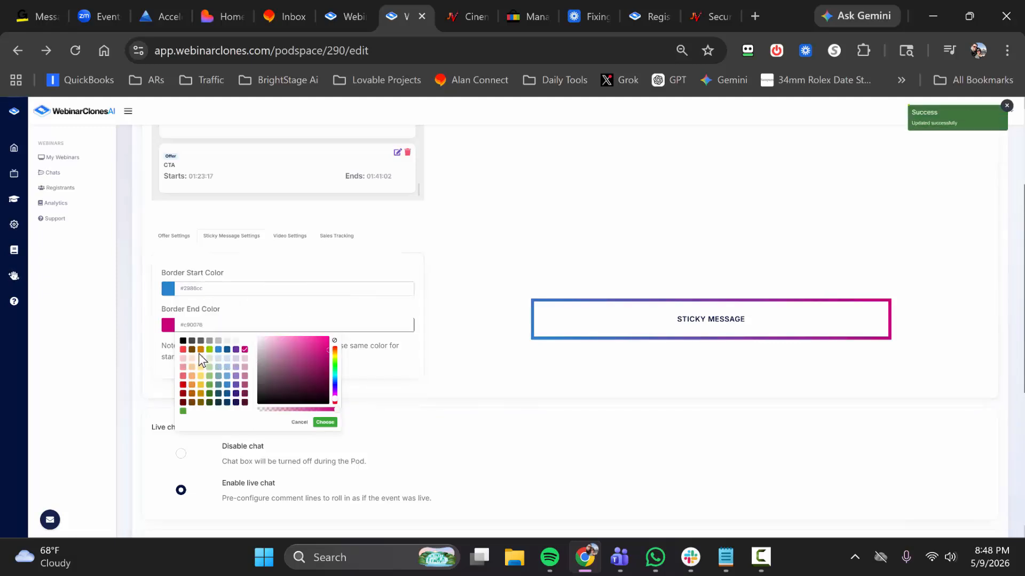
left_click(193, 385)
left_click(325, 422)
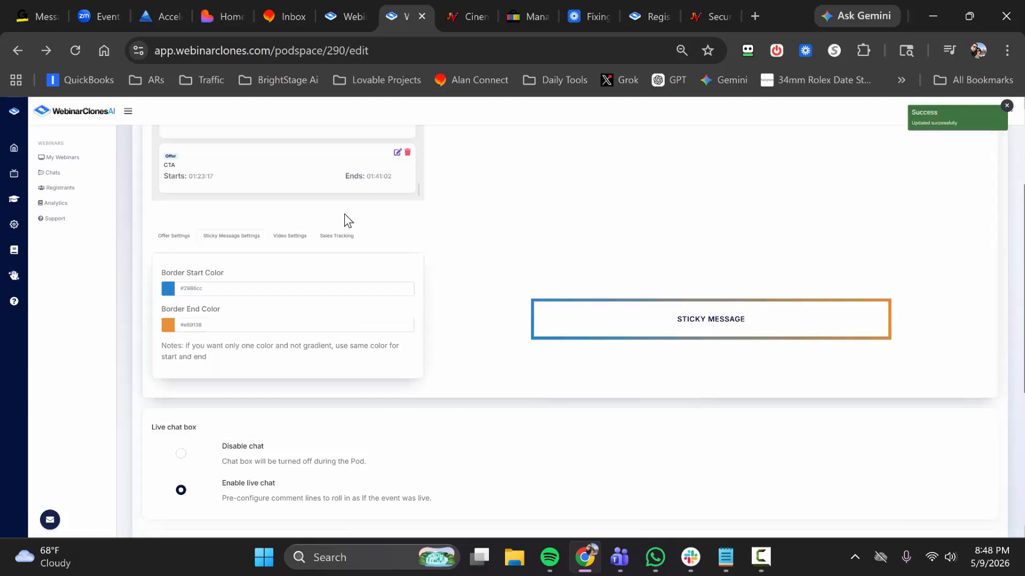
- Compare the border colors and previews of the offer button and the sticky message
left_click(180, 237)
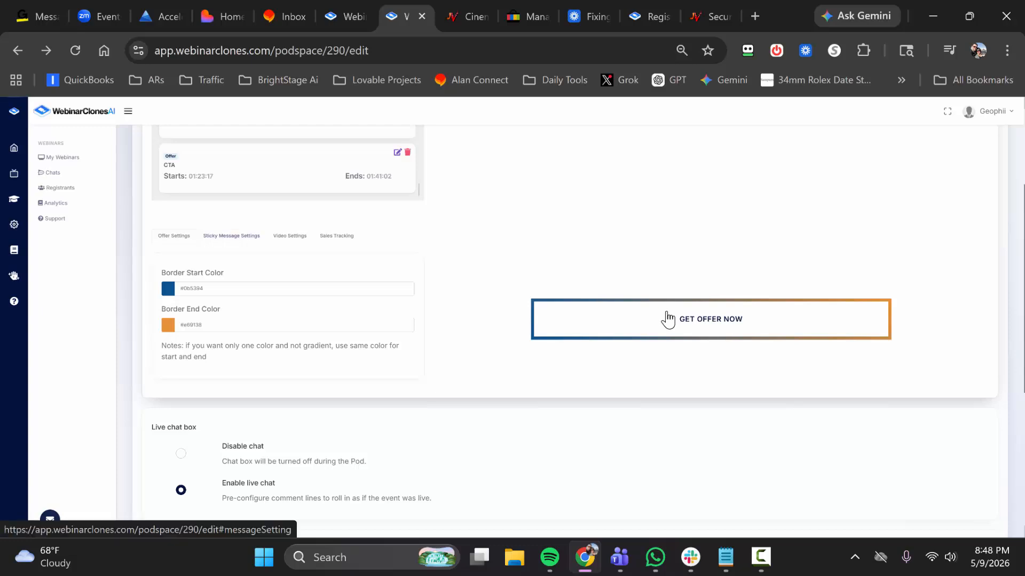
scroll(267, 194, "up", 3)
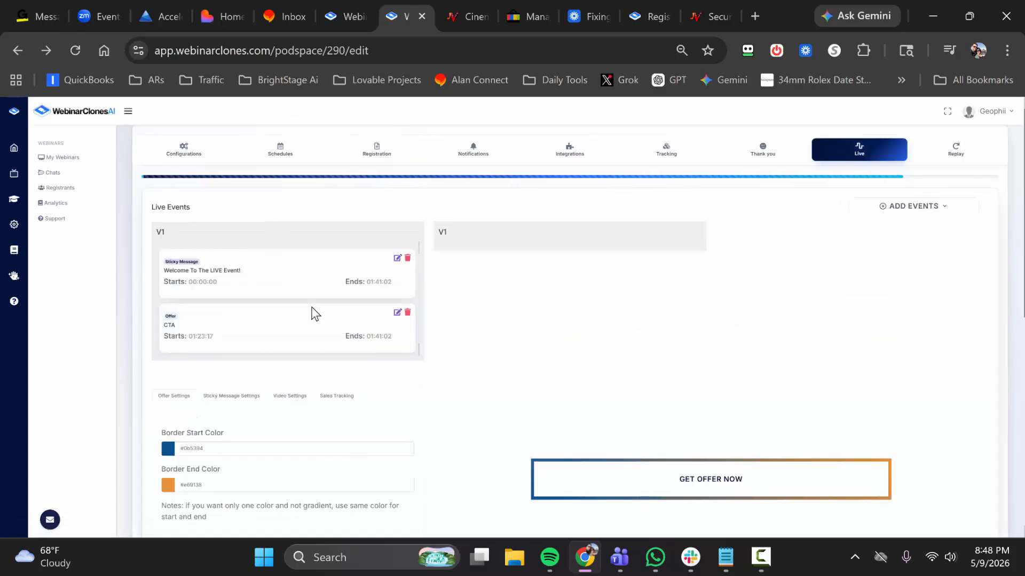
scroll(299, 331, "down", 2)
left_click(235, 319)
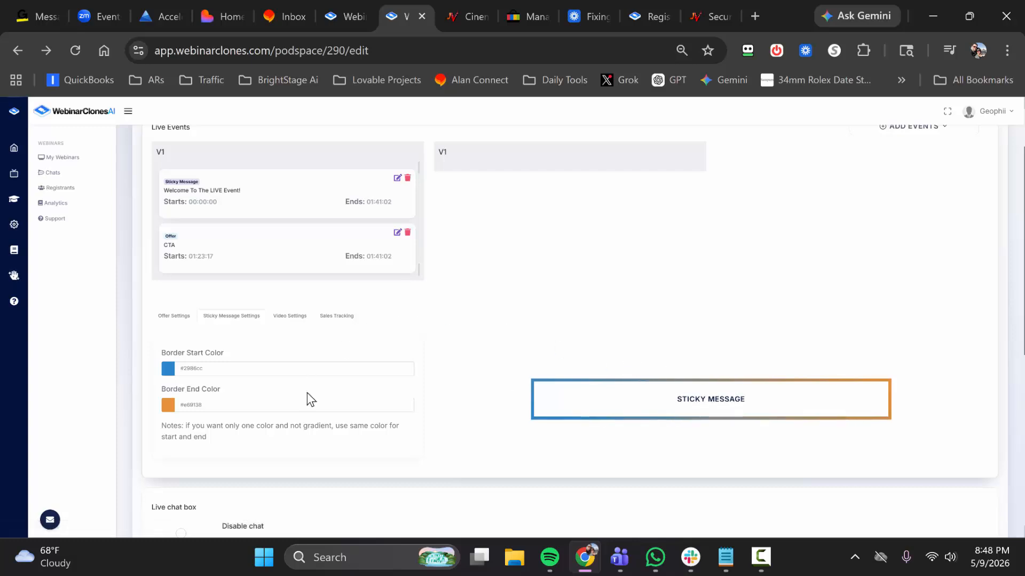
left_click(177, 317)
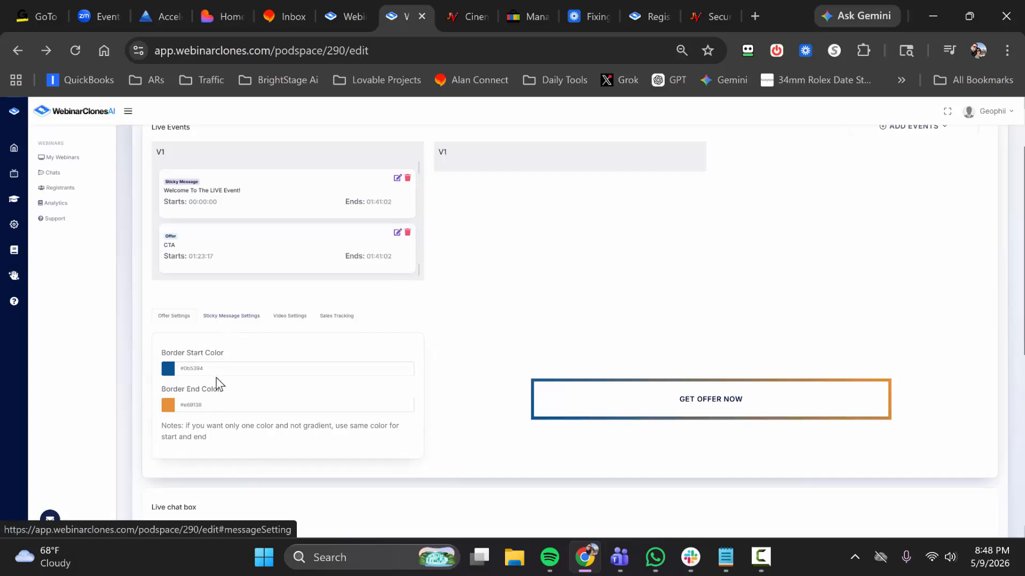
left_click(206, 370)
left_click(239, 317)
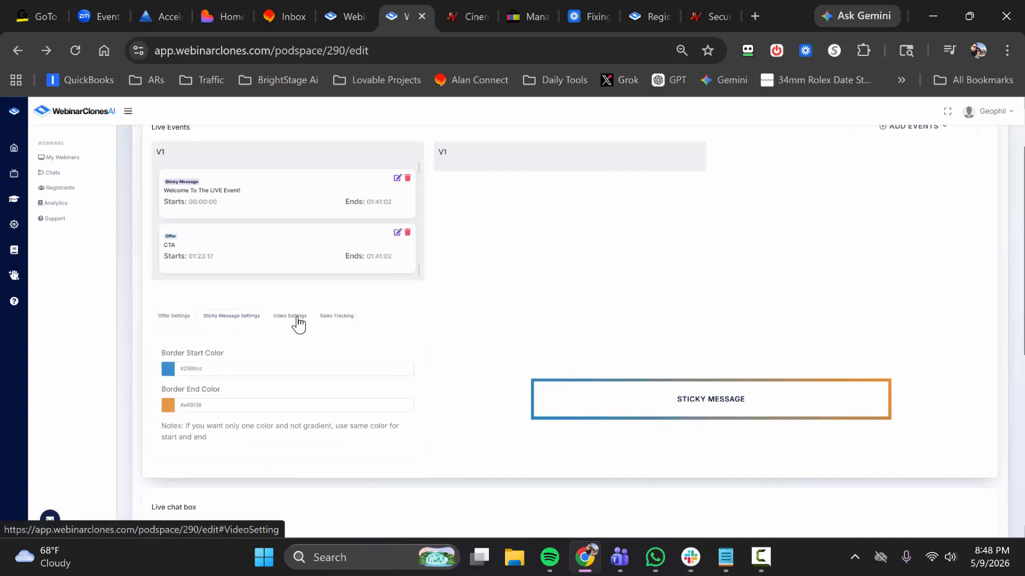
- Show the video border settings and briefly play the webinar video preview, leaving it paused
left_click(297, 320)
scroll(464, 263, "down", 3)
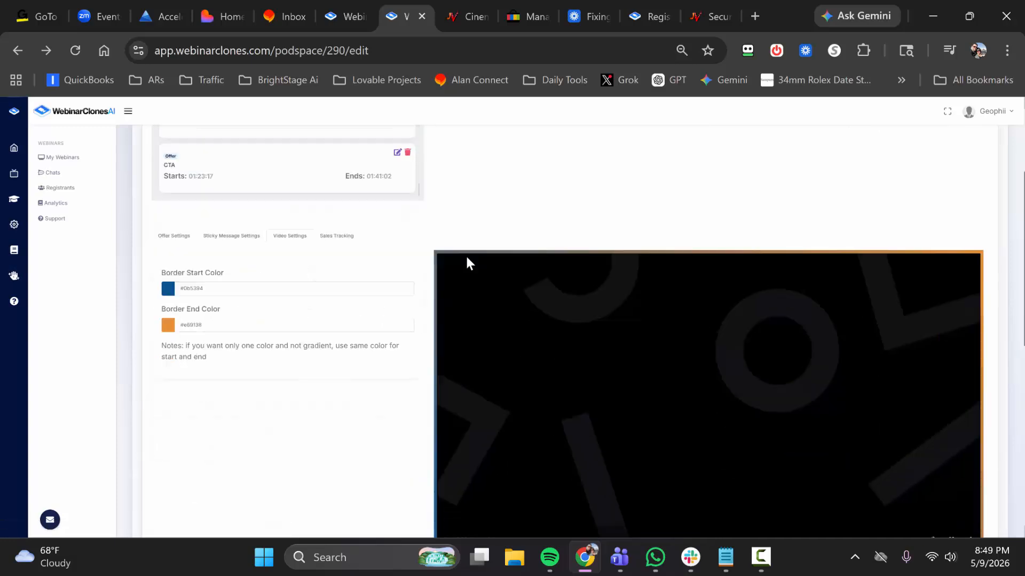
left_click(443, 460)
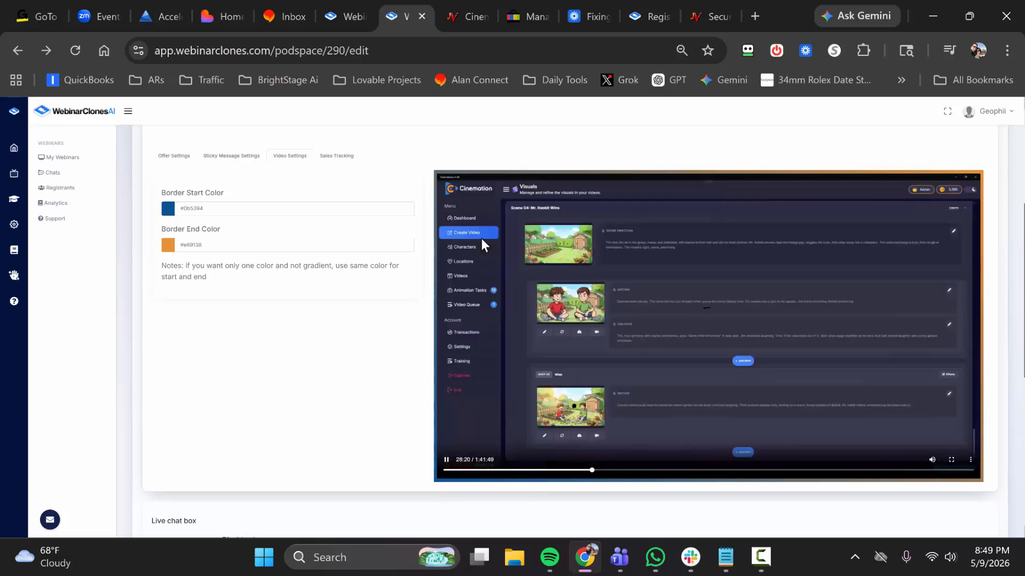
left_click(574, 293)
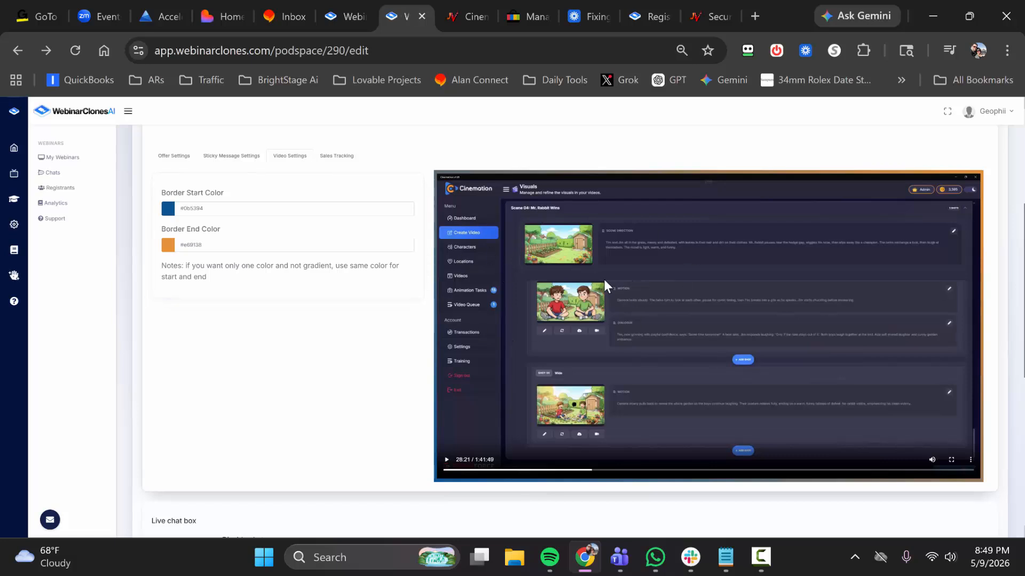
- Set the video's border start color to purple #6a329f
scroll(528, 214, "up", 1)
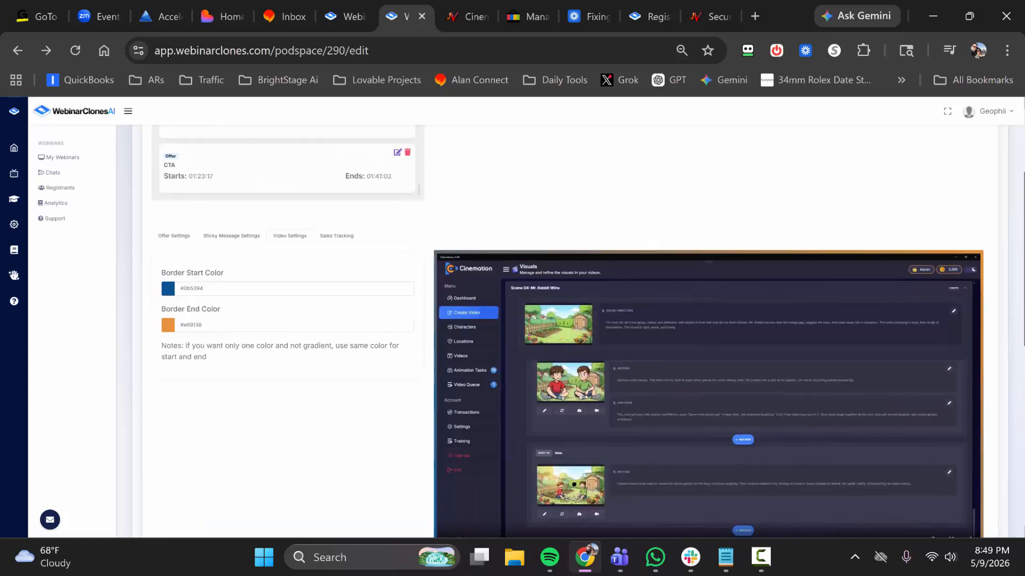
left_click(296, 288)
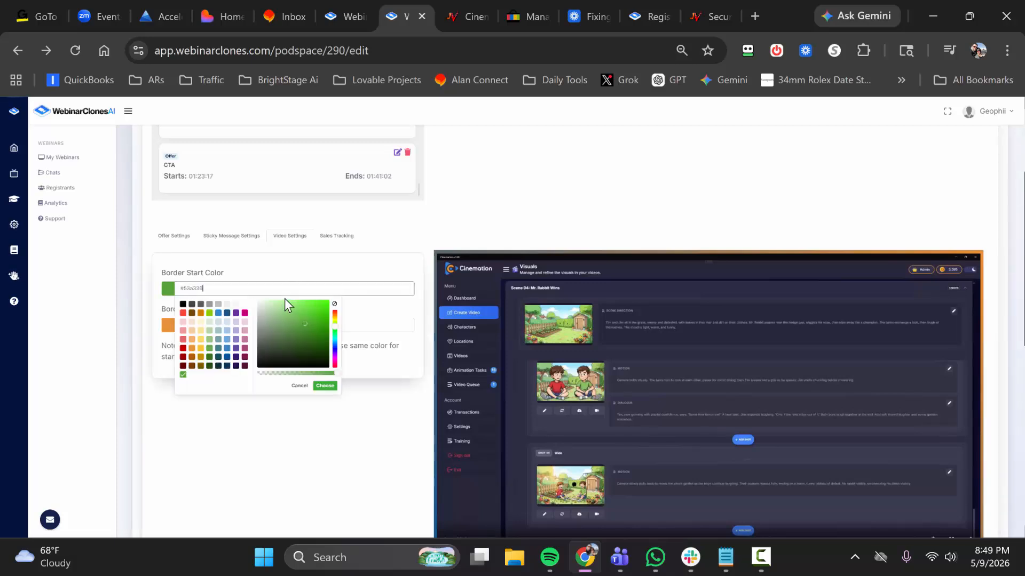
left_click(235, 313)
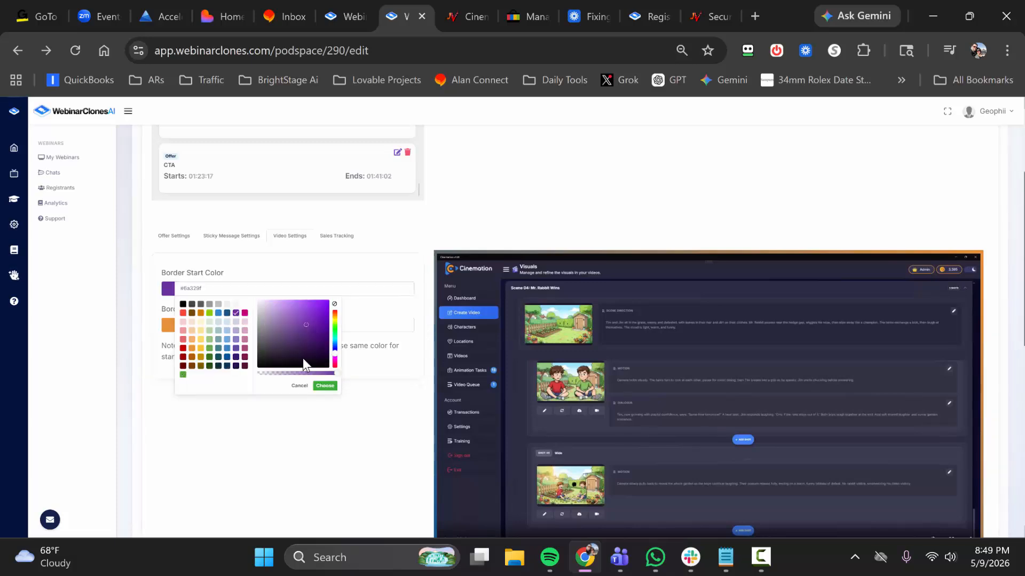
left_click(324, 386)
- Change the video's border start color to orange #e69138 and check the preview frame
left_click(252, 291)
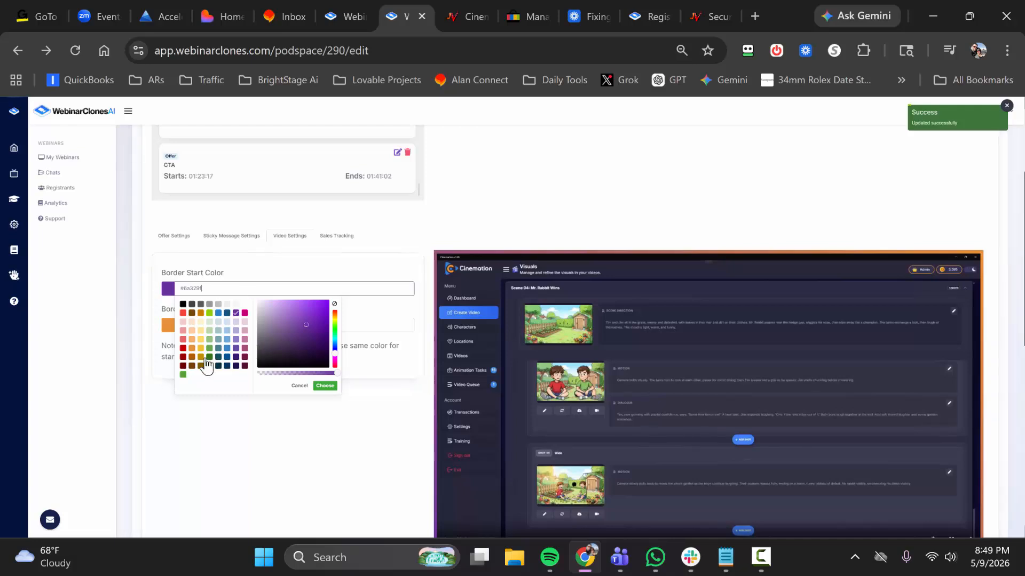
left_click(193, 349)
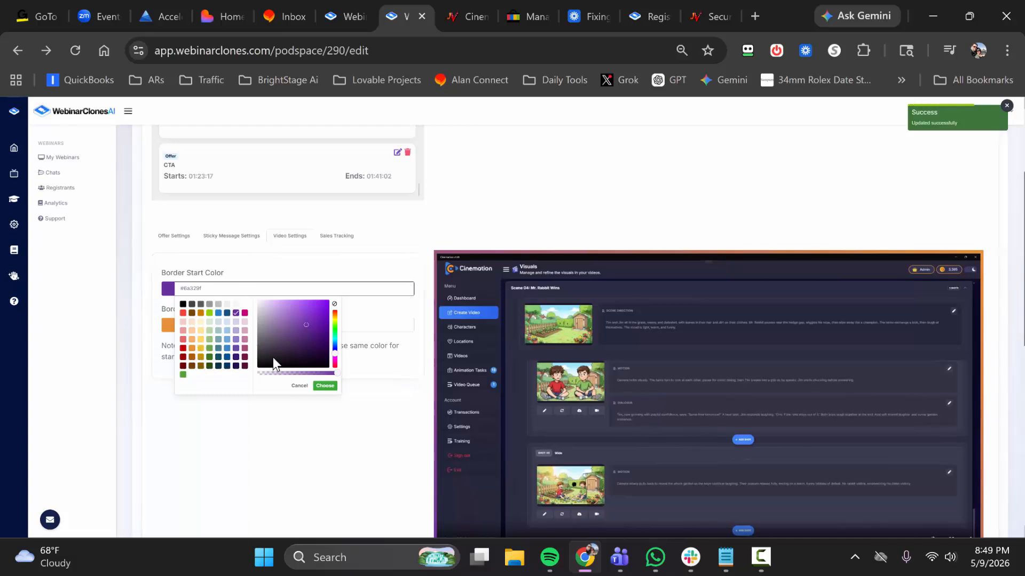
left_click(325, 386)
scroll(534, 342, "down", 2)
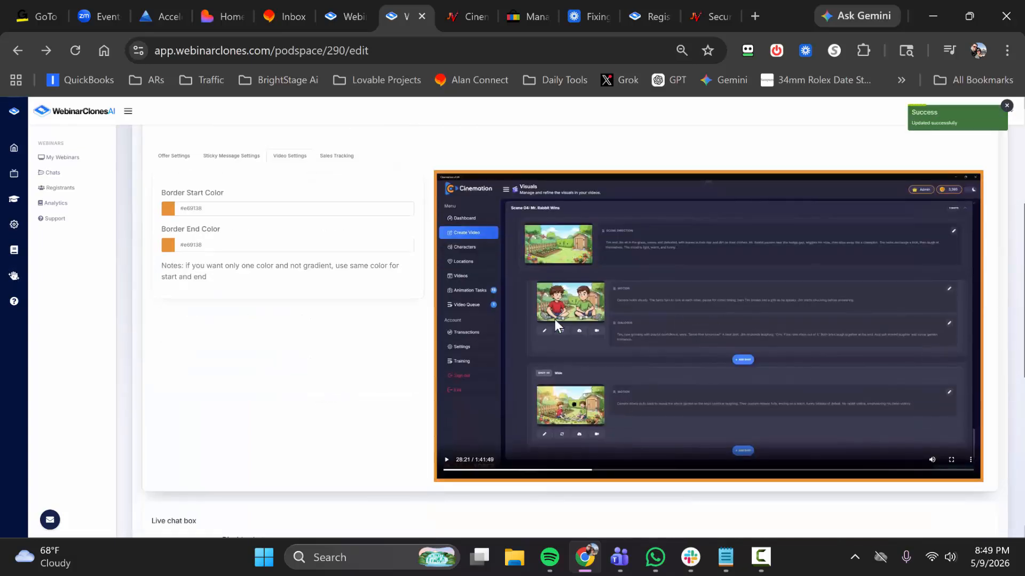
- Set the video border to start in light blue #6fa8dc and end in dark green #0e3500
left_click(249, 209)
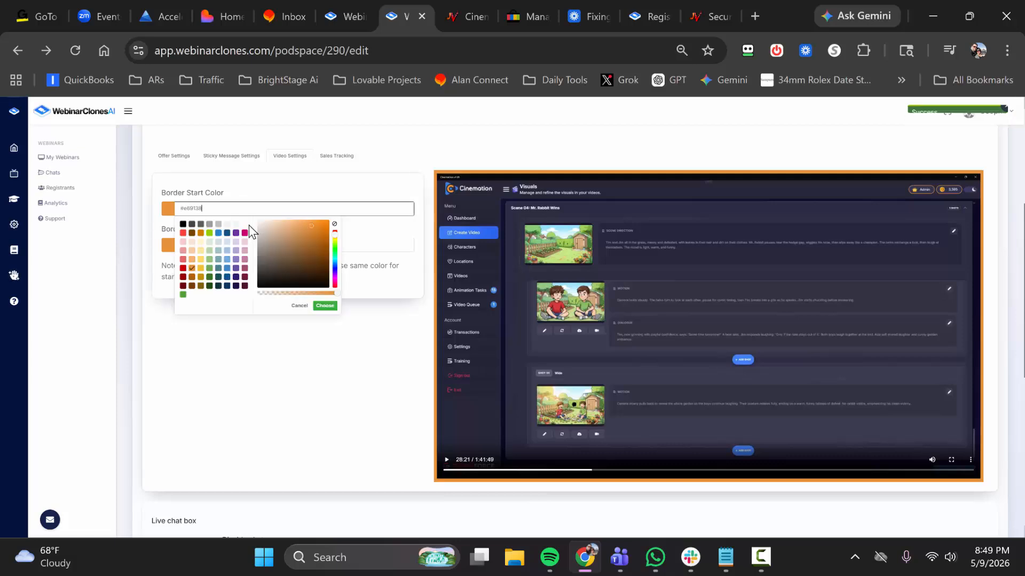
left_click(225, 260)
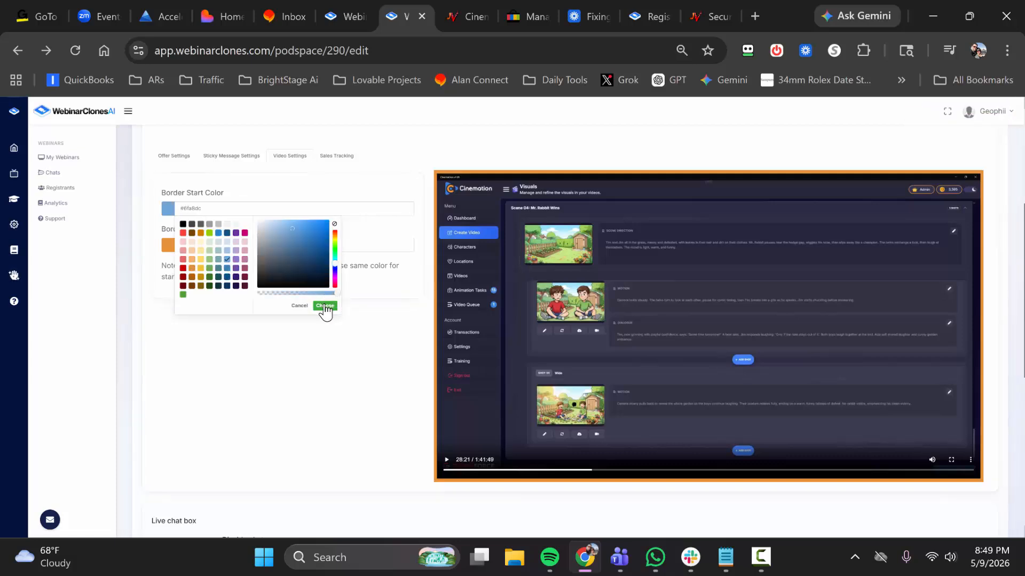
left_click(325, 305)
left_click(308, 247)
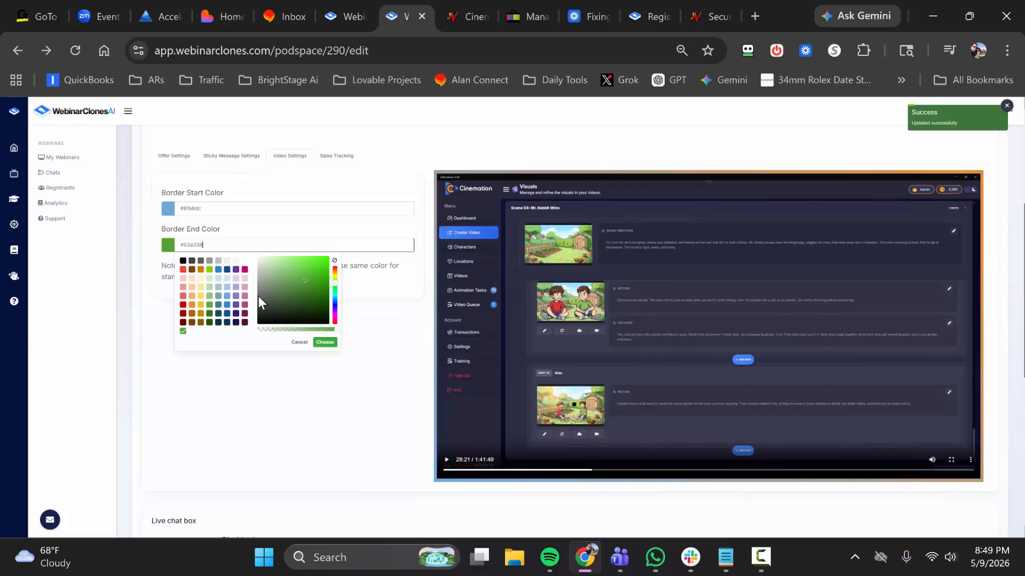
left_click(310, 309)
left_click(325, 342)
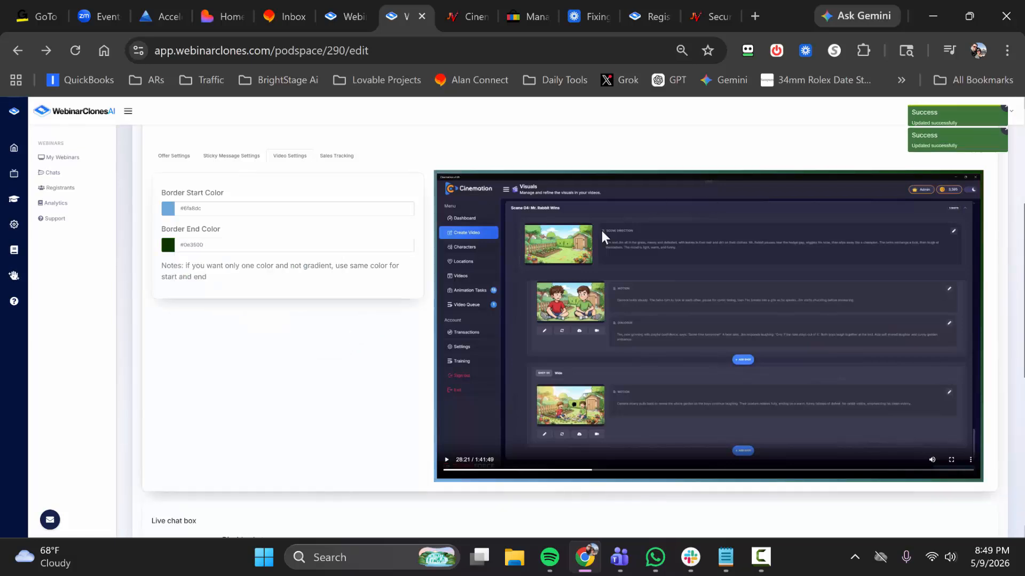
- Review the border start color choices of the video, the offer button and the sticky message
left_click(284, 209)
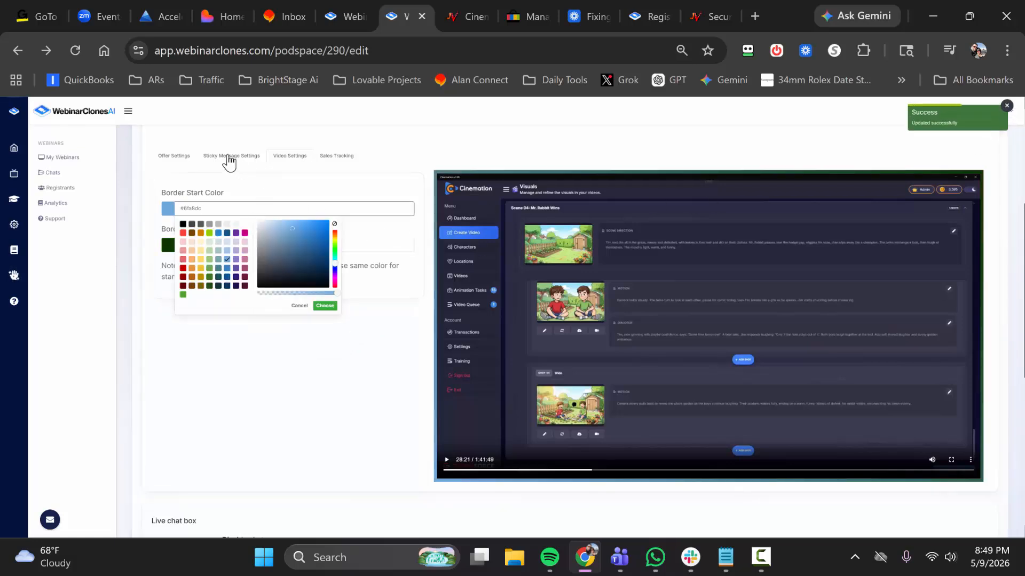
left_click(175, 164)
left_click(230, 208)
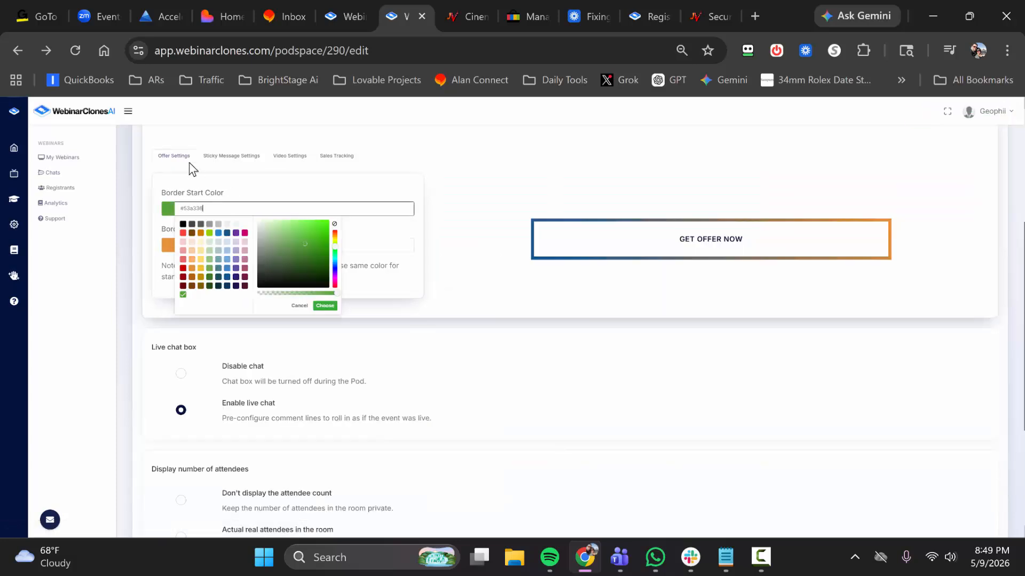
left_click(211, 161)
left_click(236, 206)
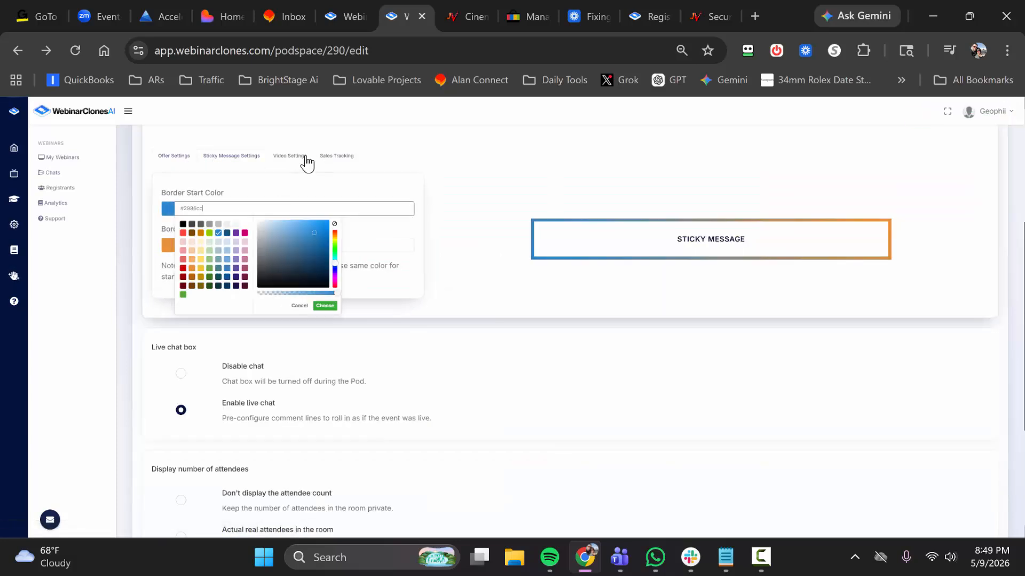
left_click(267, 179)
left_click(253, 208)
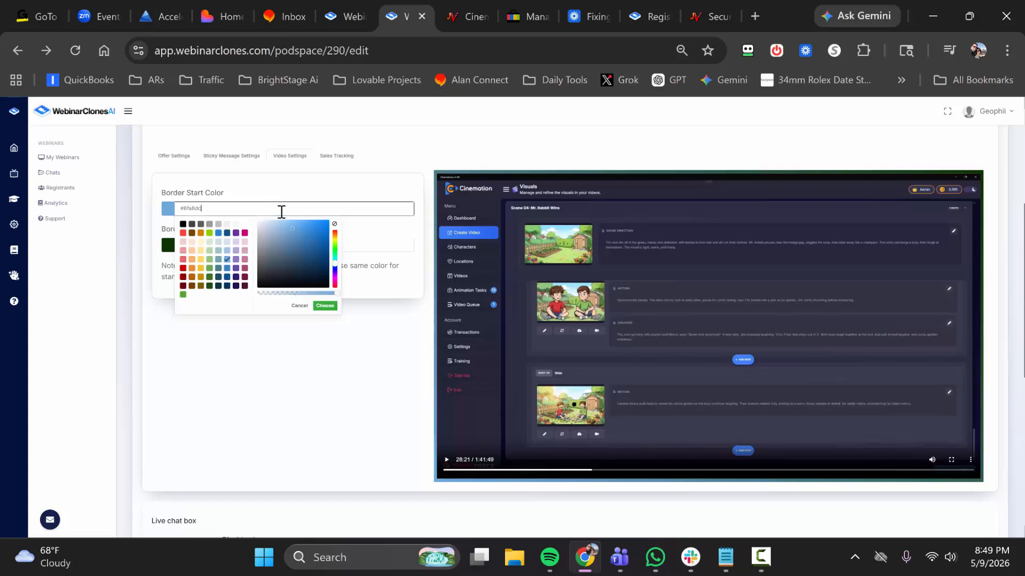
- Set the video border to start in blue #2986cc and end in orange #e69138, then check the preview frame
left_click(219, 233)
left_click(322, 307)
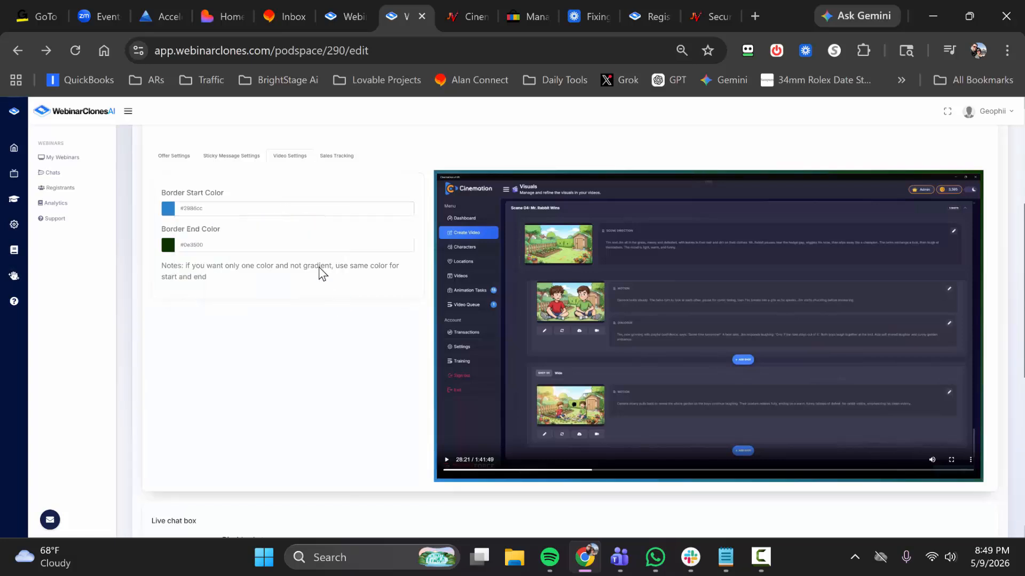
left_click(247, 244)
scroll(370, 291, "up", 3)
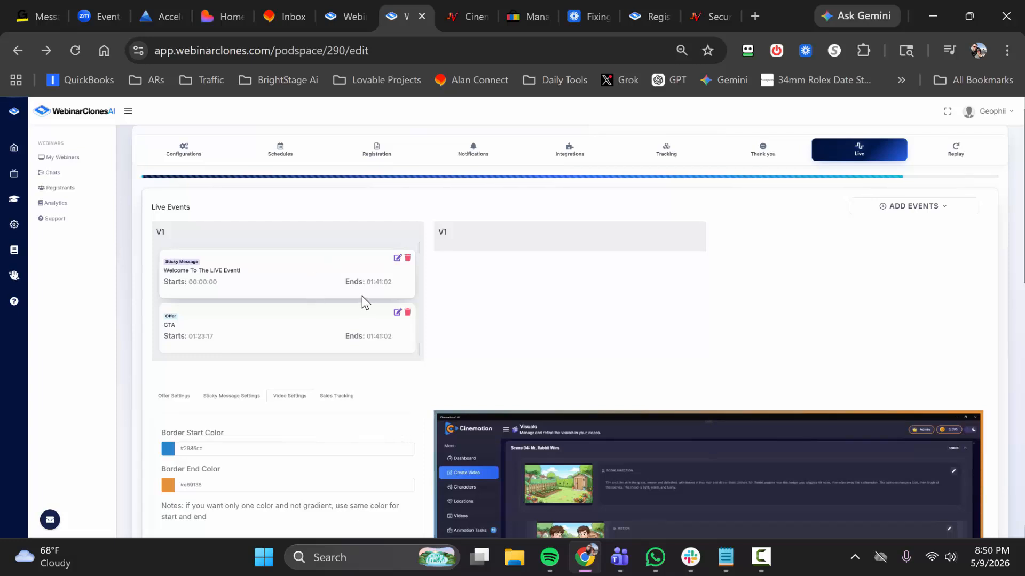
scroll(367, 297, "down", 5)
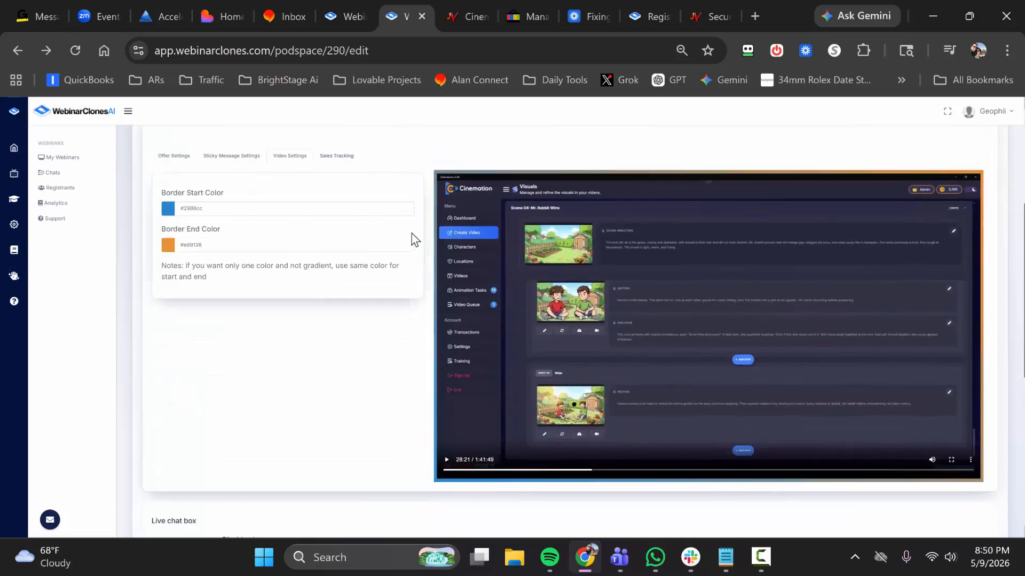
scroll(424, 234, "up", 5)
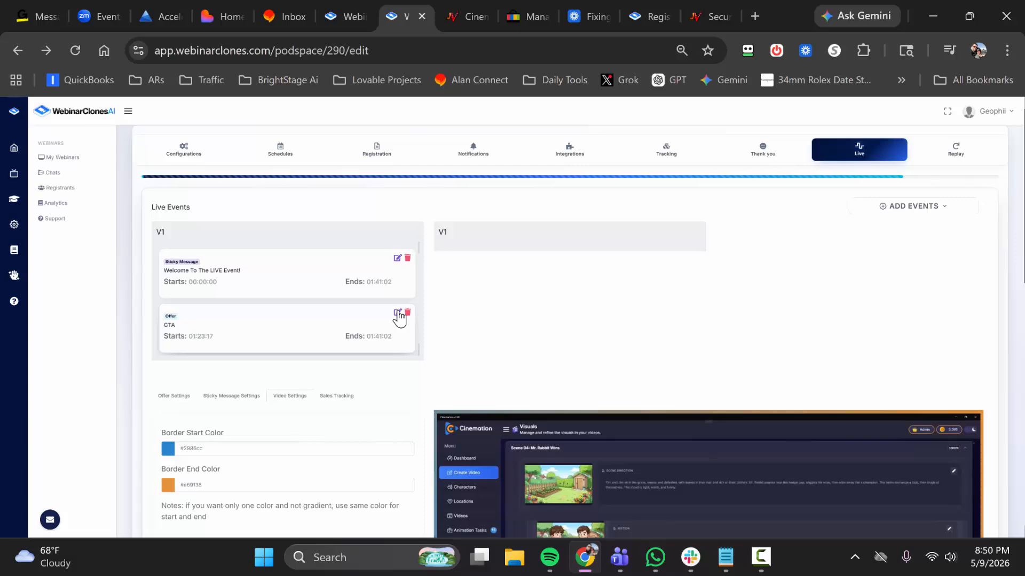
- Replace the dynamic attendance under Simulated Max number of attendees with a lower three-digit number
scroll(376, 328, "down", 2)
scroll(376, 322, "down", 7)
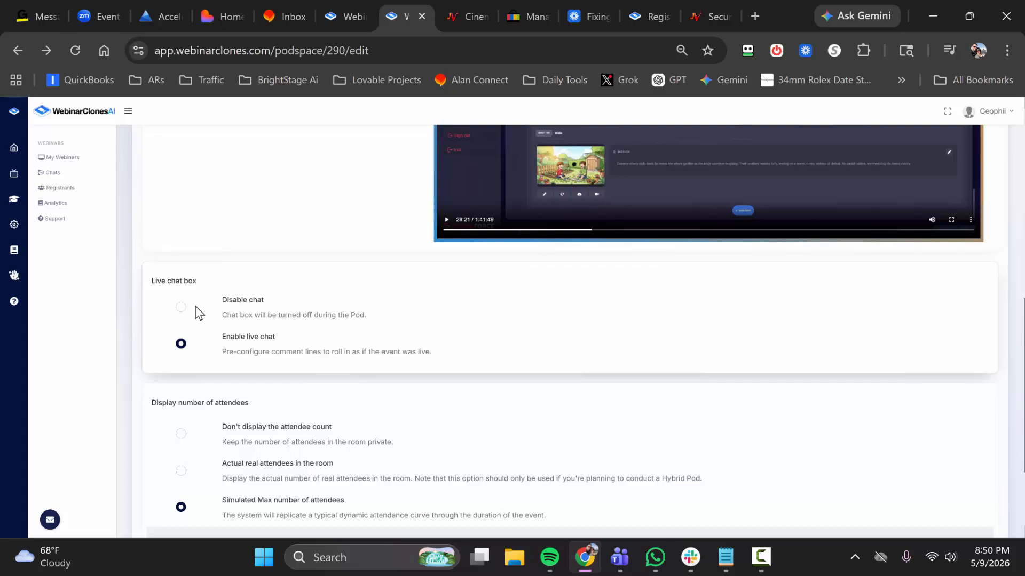
scroll(276, 276, "down", 2)
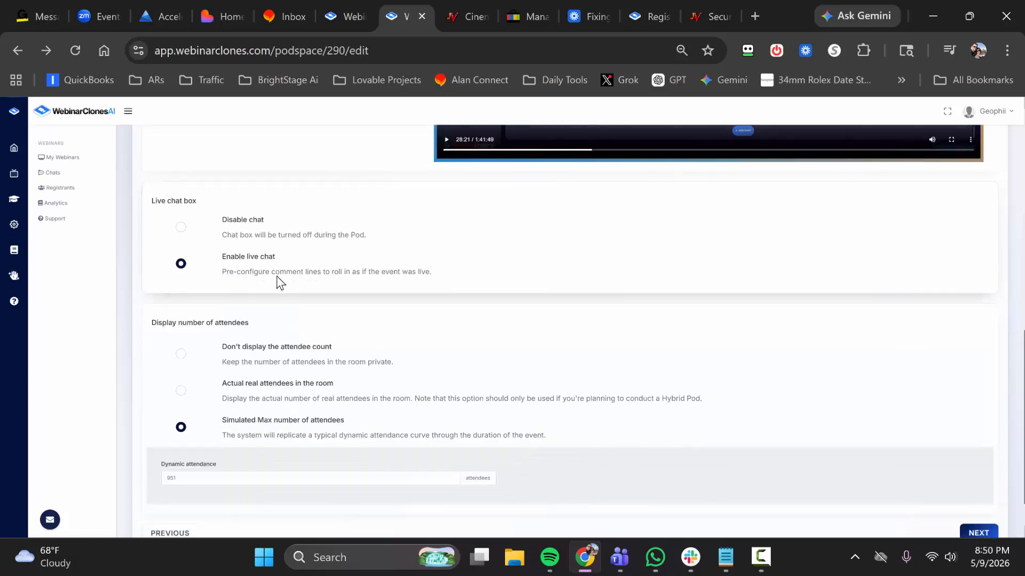
scroll(282, 273, "down", 2)
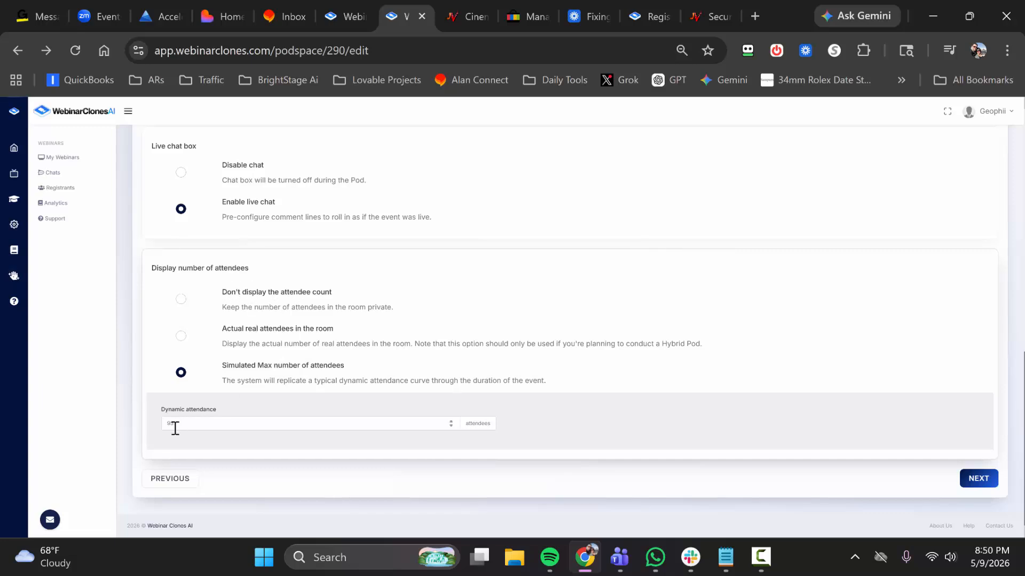
double_click(300, 419)
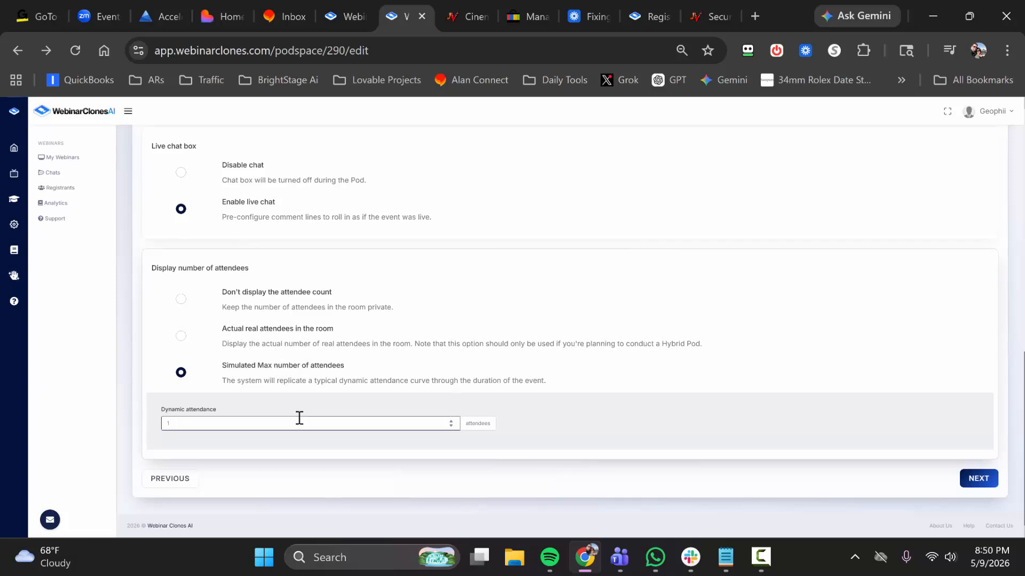
left_click(340, 450)
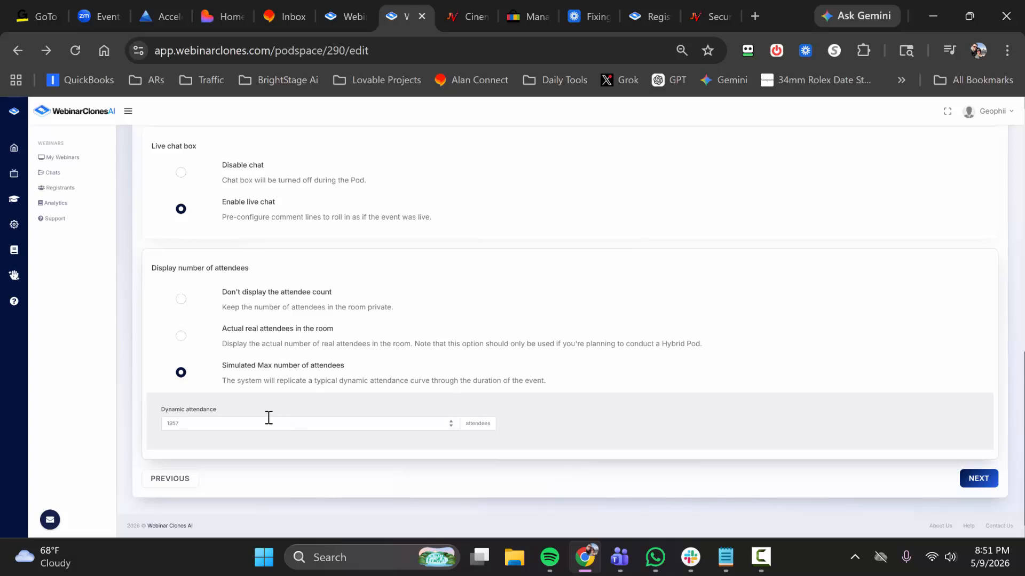
double_click(169, 426)
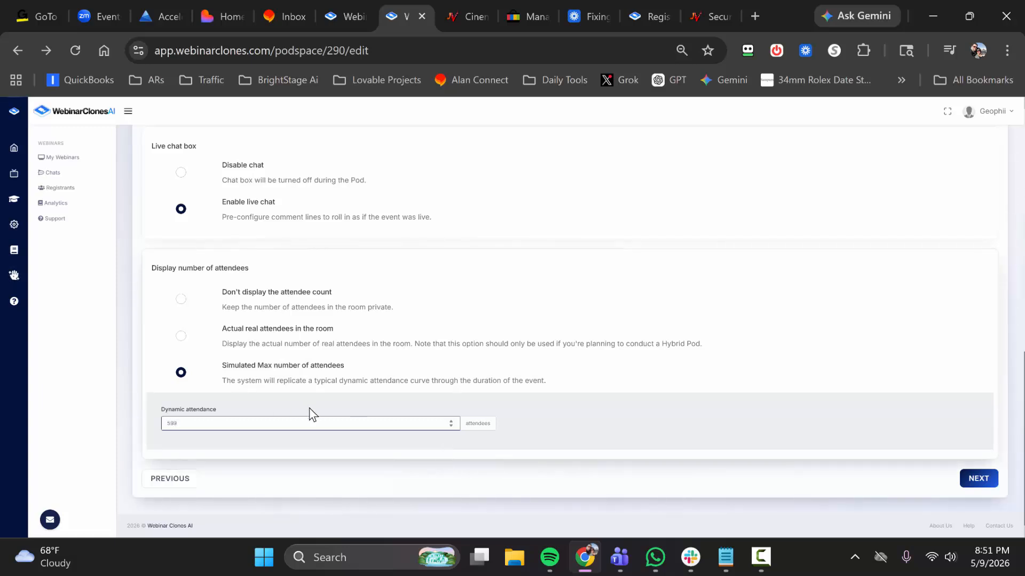
left_click(347, 451)
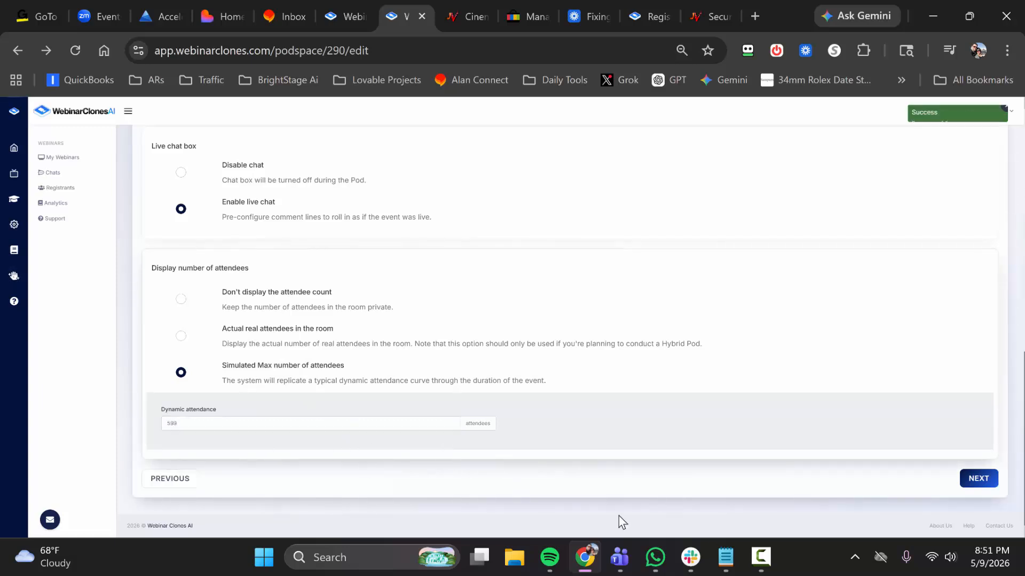
- Go to the Replay settings and toggle Series on Replay Page off and back on
left_click(991, 479)
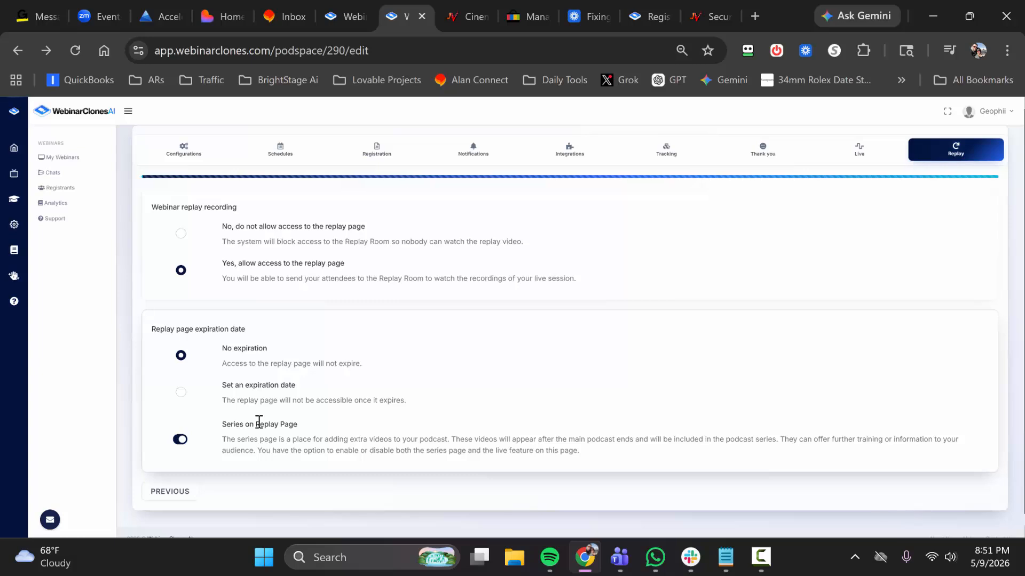
left_click(180, 441)
left_click(181, 440)
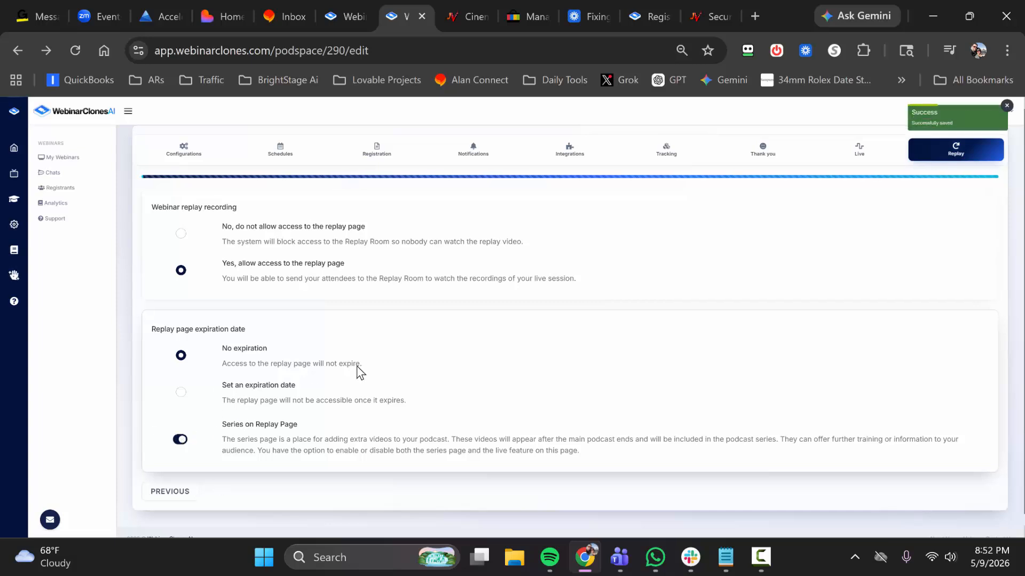
- Return to My Webinars and copy the Cinemation webinar's registration link
left_click(66, 158)
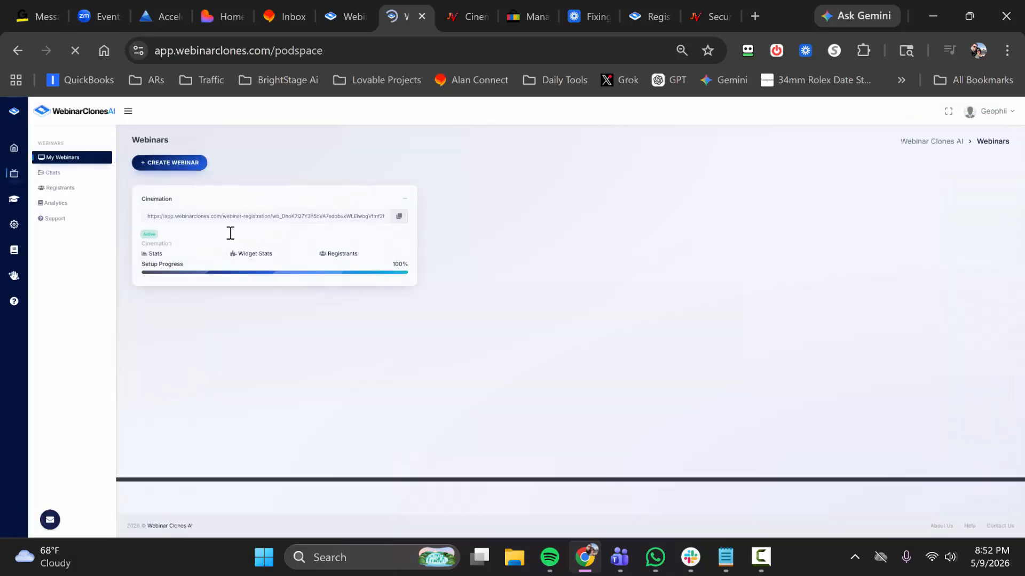
left_click(398, 216)
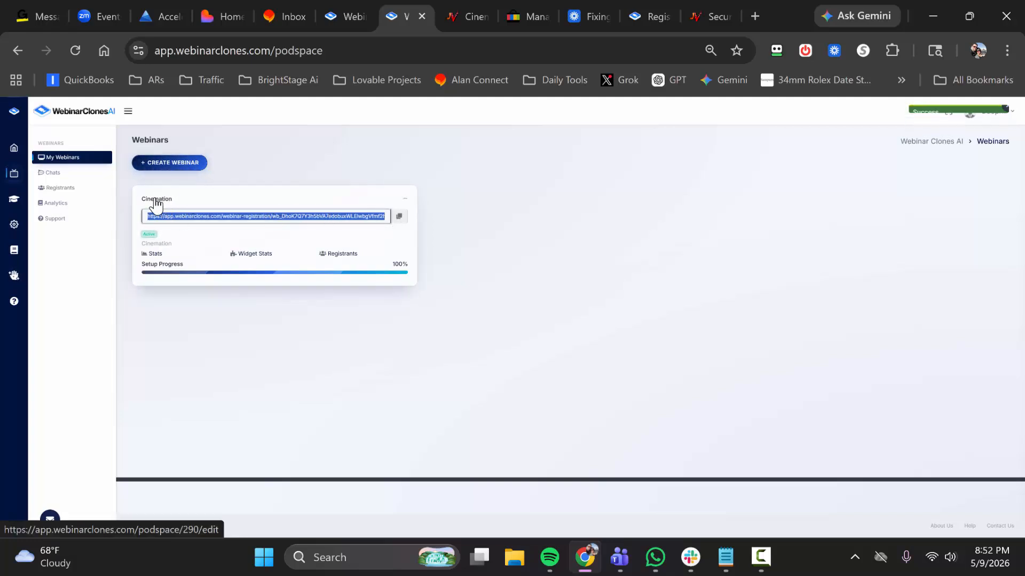
- Review the webinar chats page, including the Live, Past and Future lists, the group chat message field and the polls
left_click(55, 174)
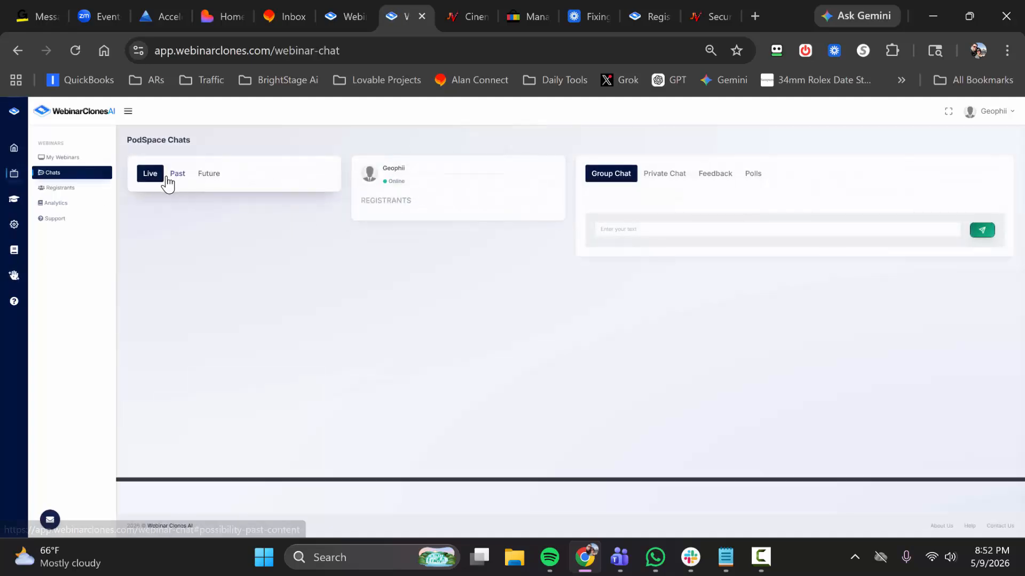
left_click(169, 177)
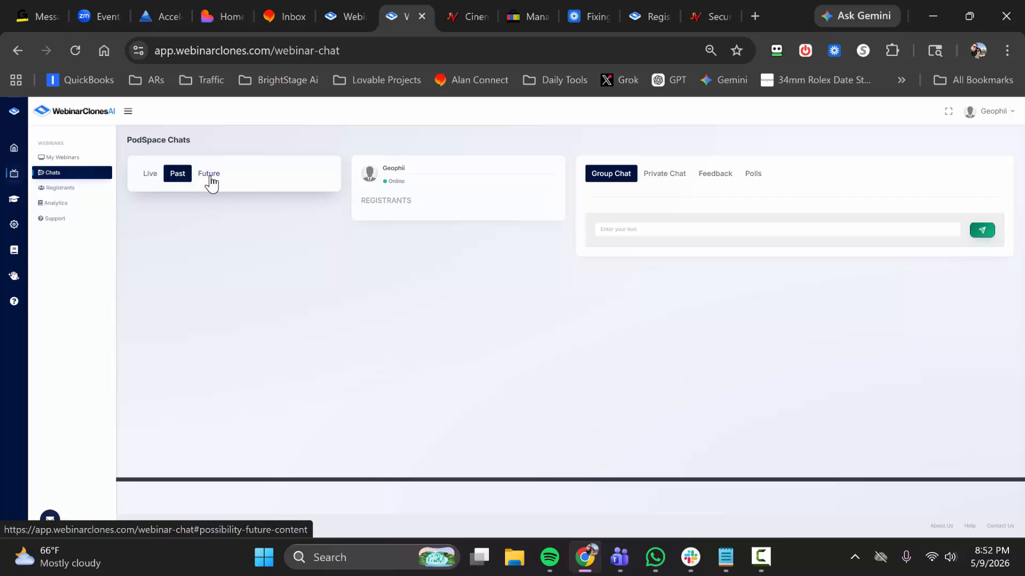
left_click(210, 176)
left_click(151, 176)
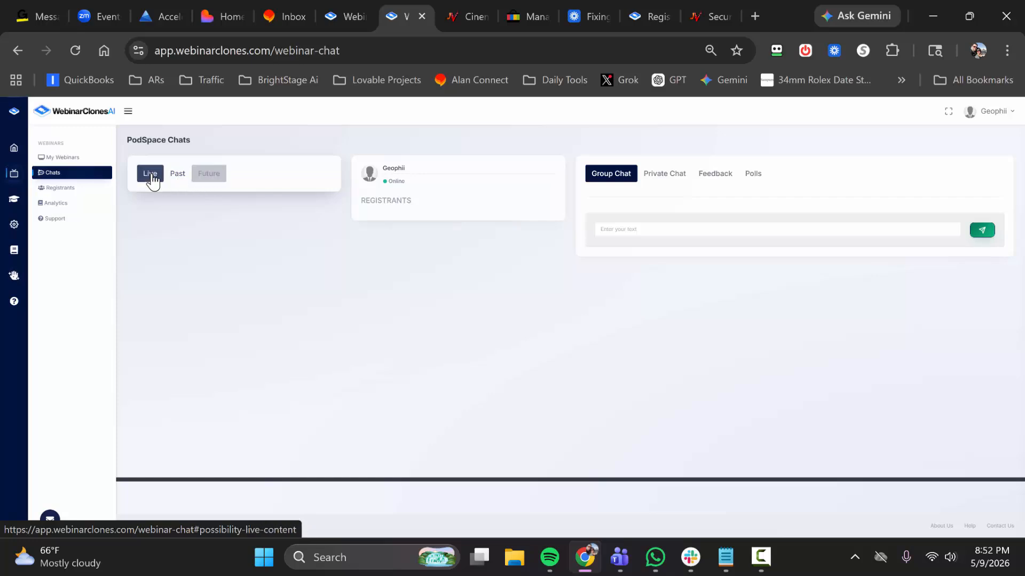
left_click(623, 229)
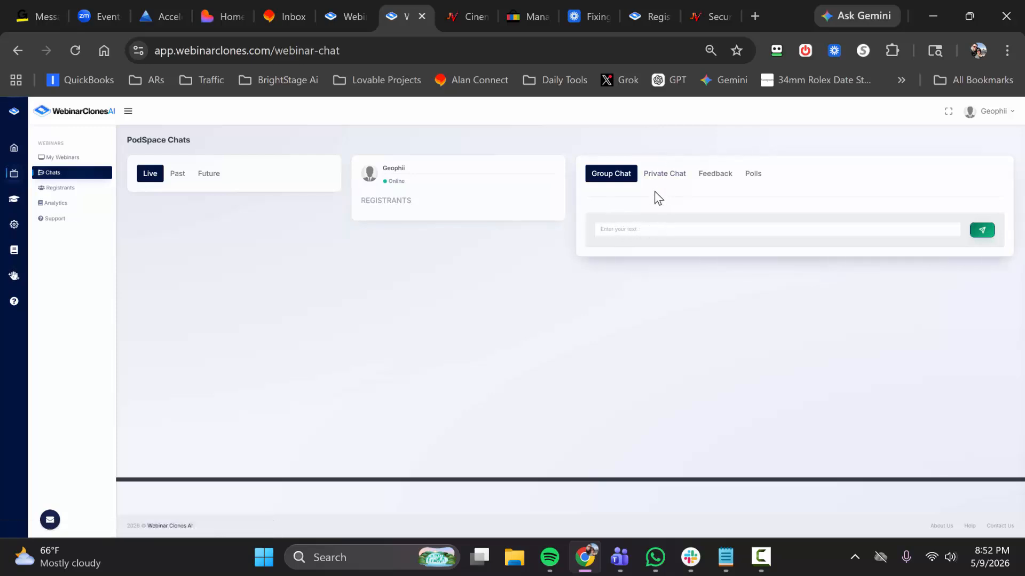
key("Return")
left_click(753, 178)
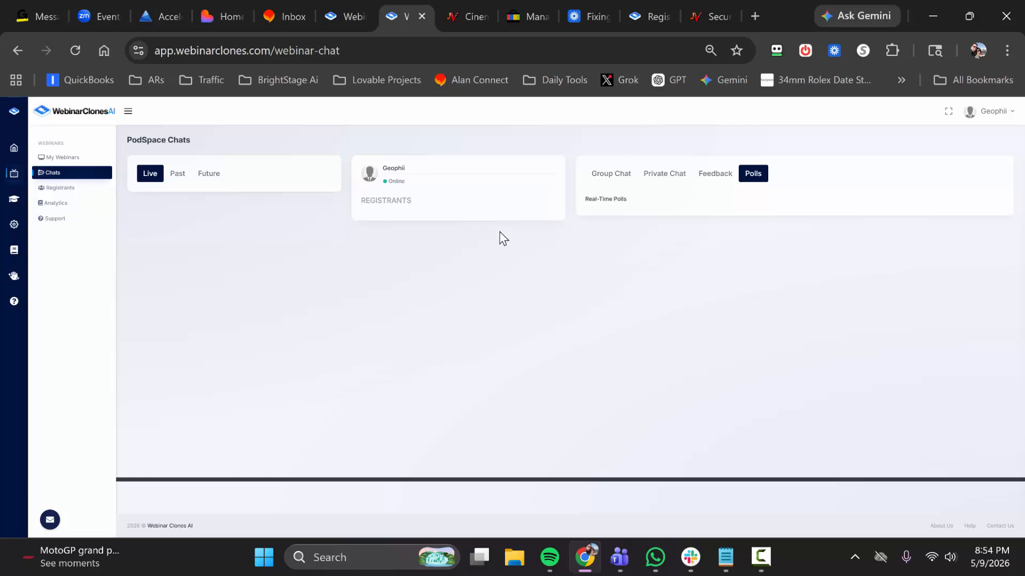
- Filter the registrants by the Cinemation webinar and review the available session and event filter options
left_click(63, 189)
left_click(248, 183)
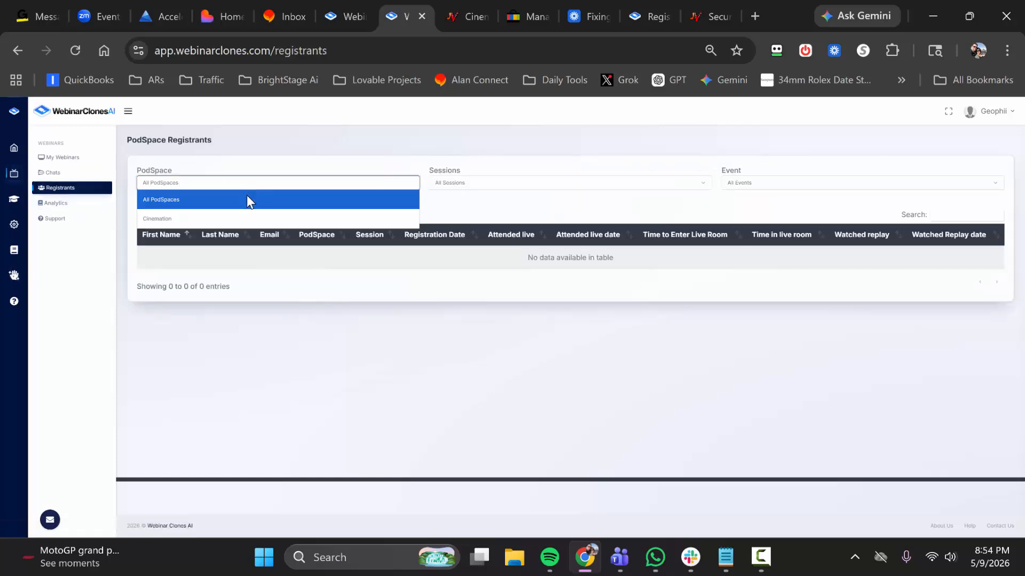
left_click(181, 217)
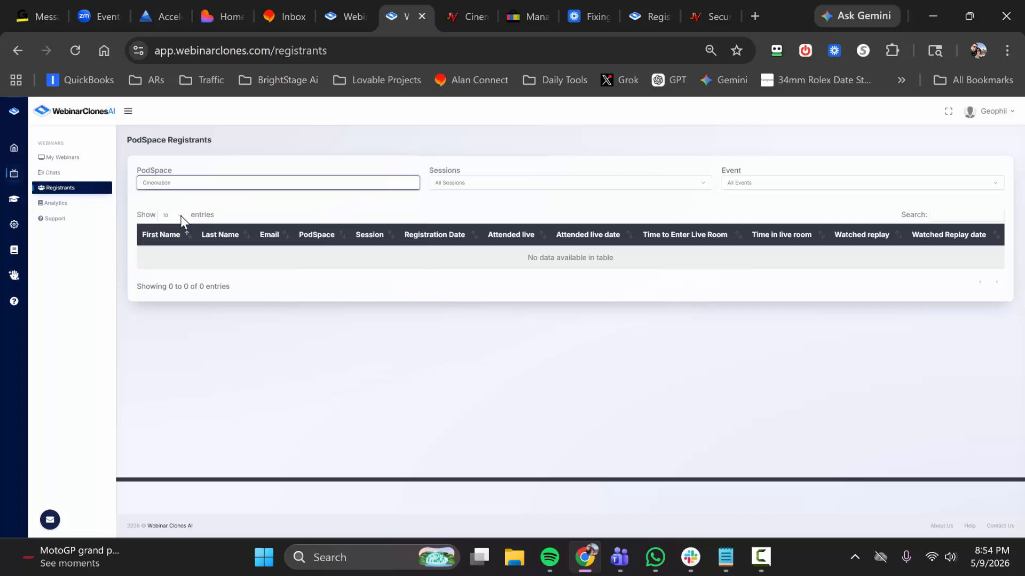
left_click(459, 183)
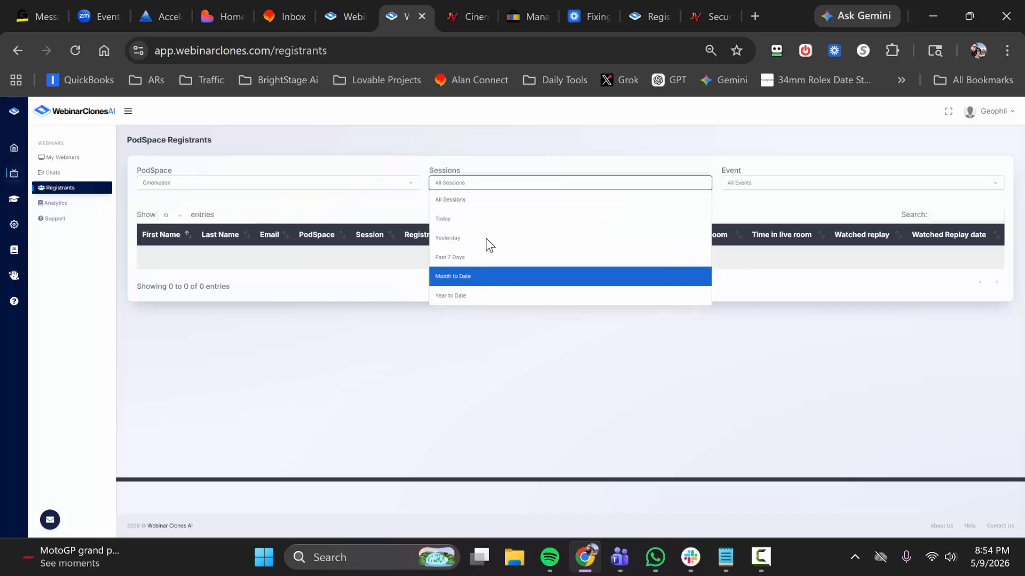
left_click(499, 179)
left_click(734, 181)
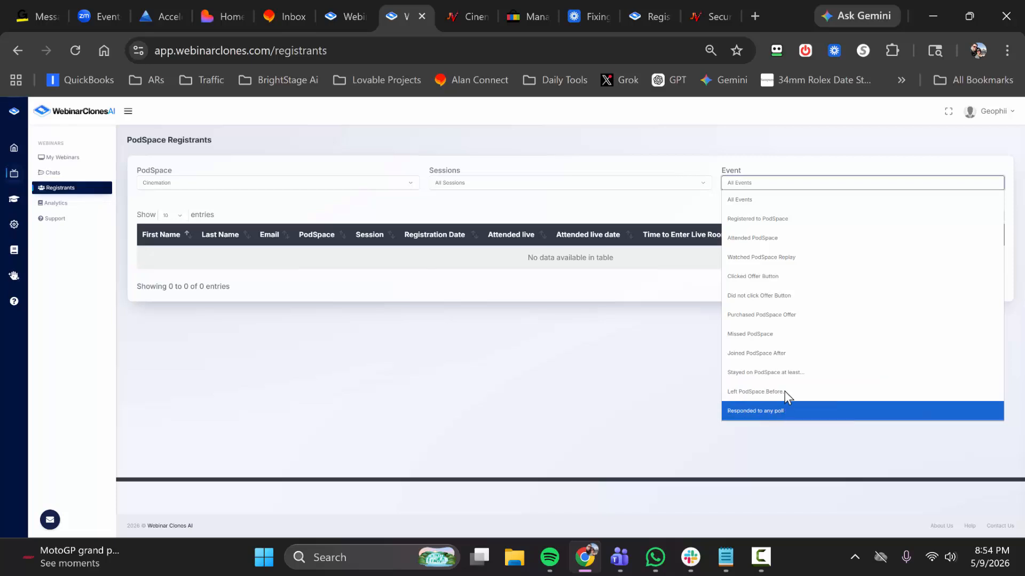
left_click(667, 220)
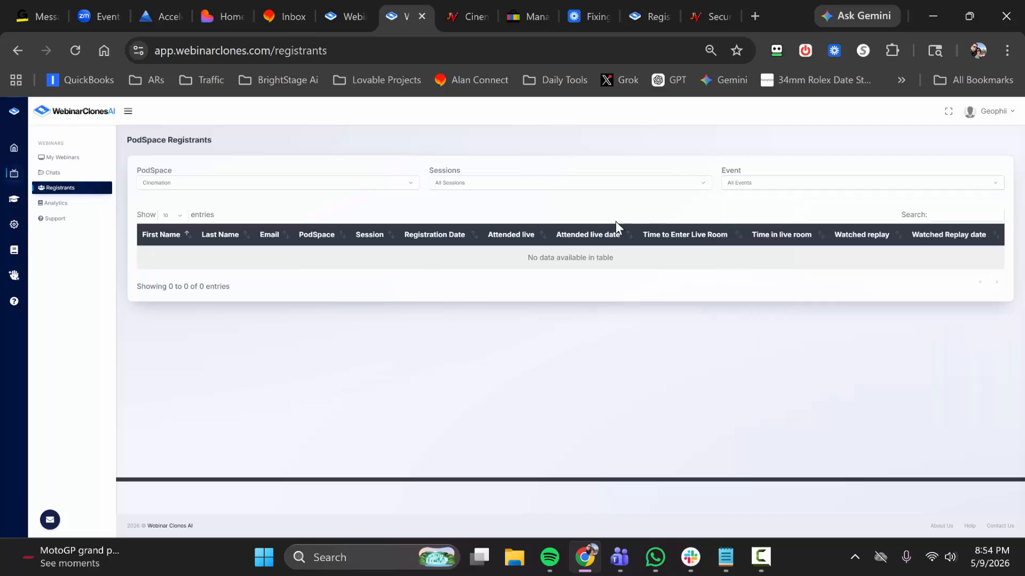
- Open the analytics overview, filter it by the Instantly Claw webinar and review the session period options
left_click(67, 207)
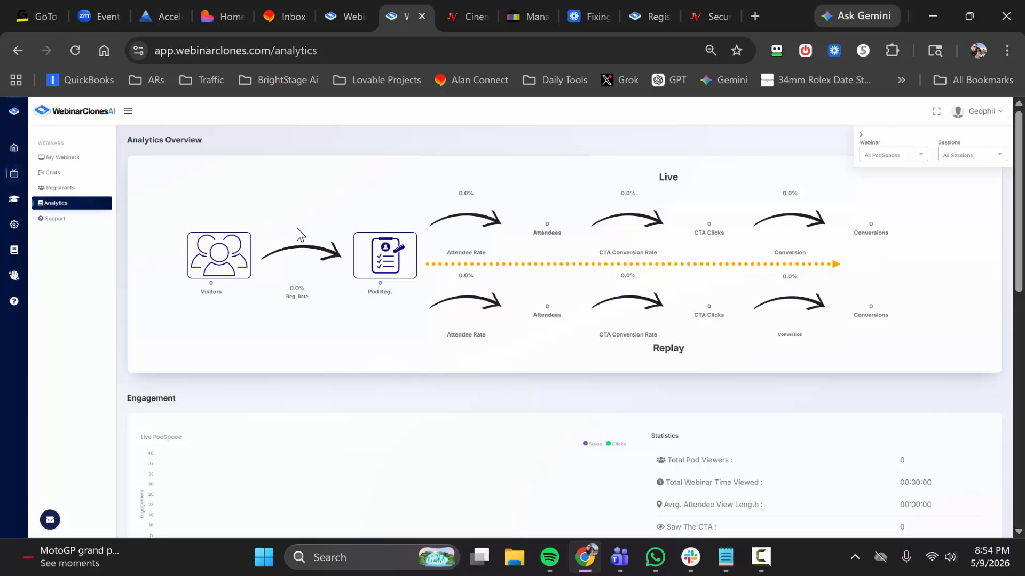
left_click(883, 156)
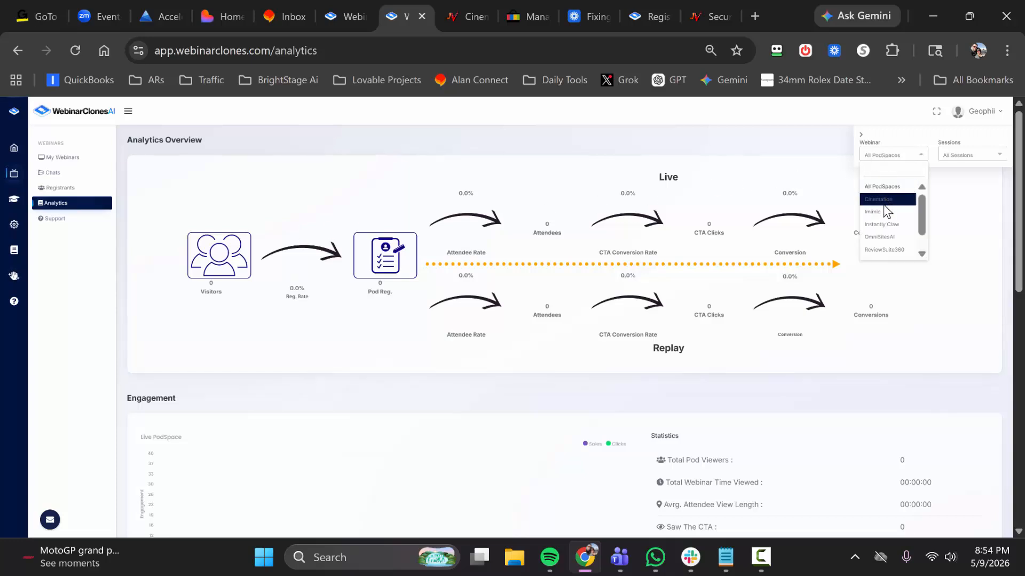
scroll(883, 226, "down", 2)
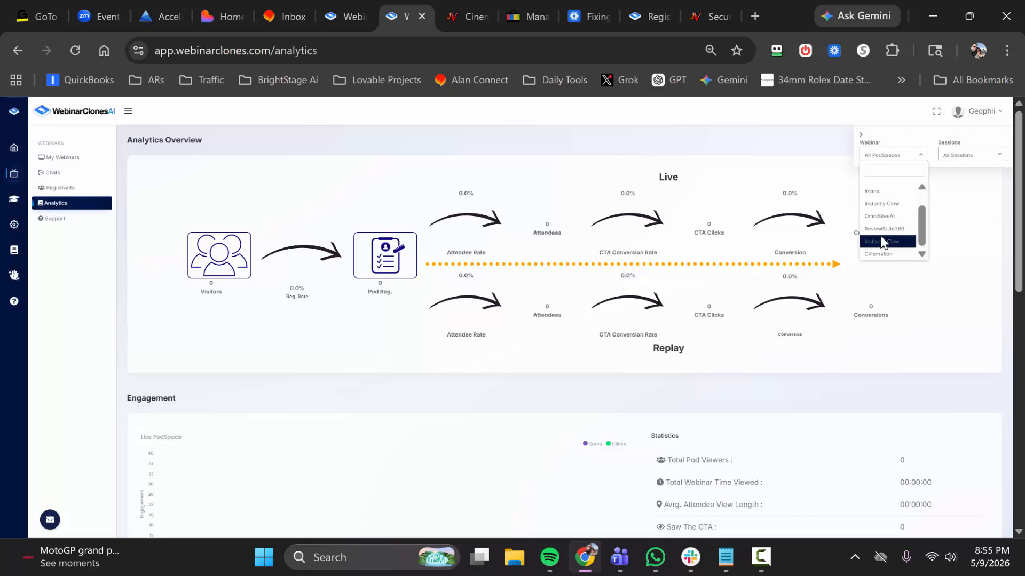
left_click(886, 203)
left_click(959, 158)
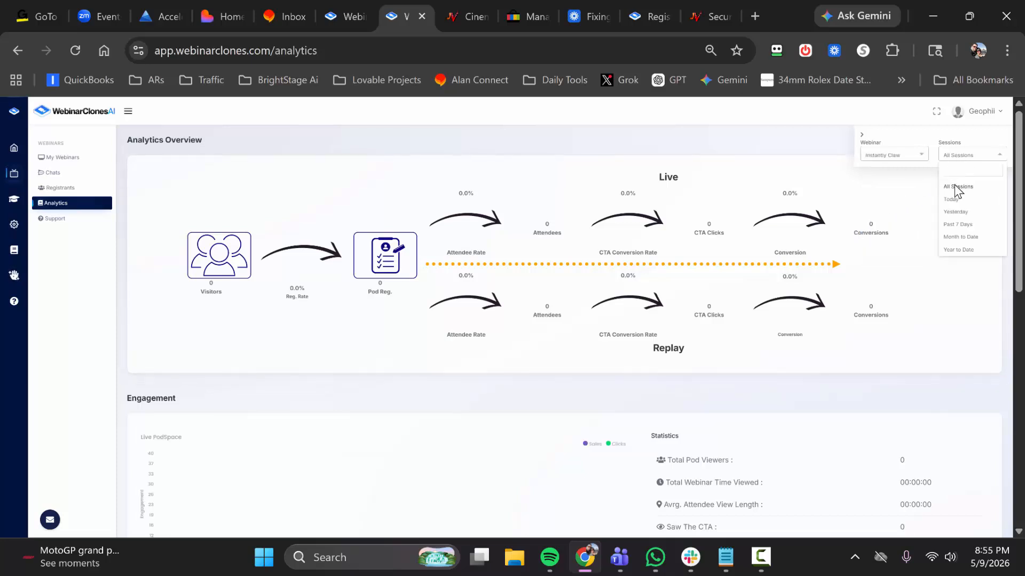
left_click(649, 192)
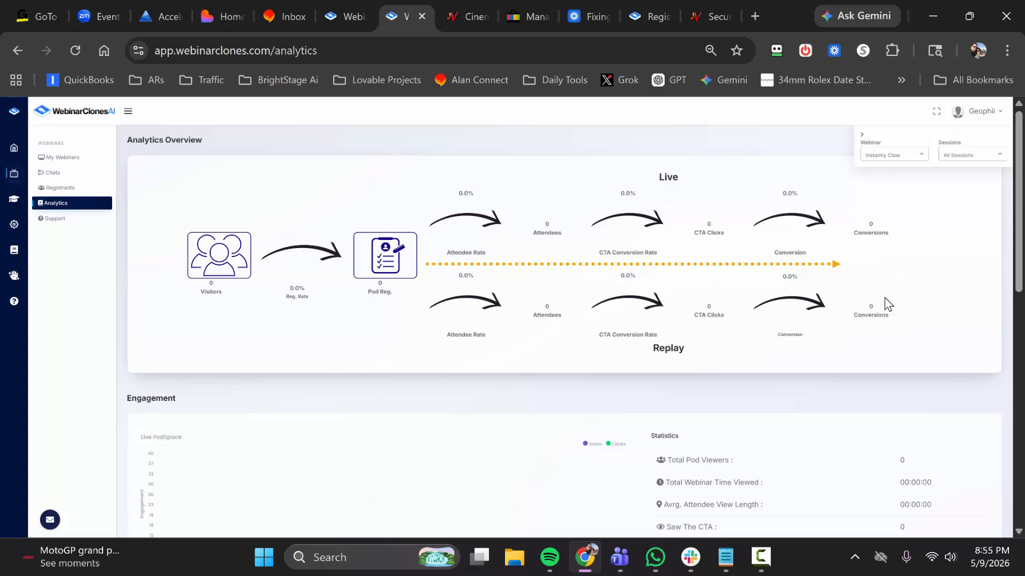
- Examine the live engagement, replay and email statistics of the webinar analytics
scroll(587, 267, "down", 5)
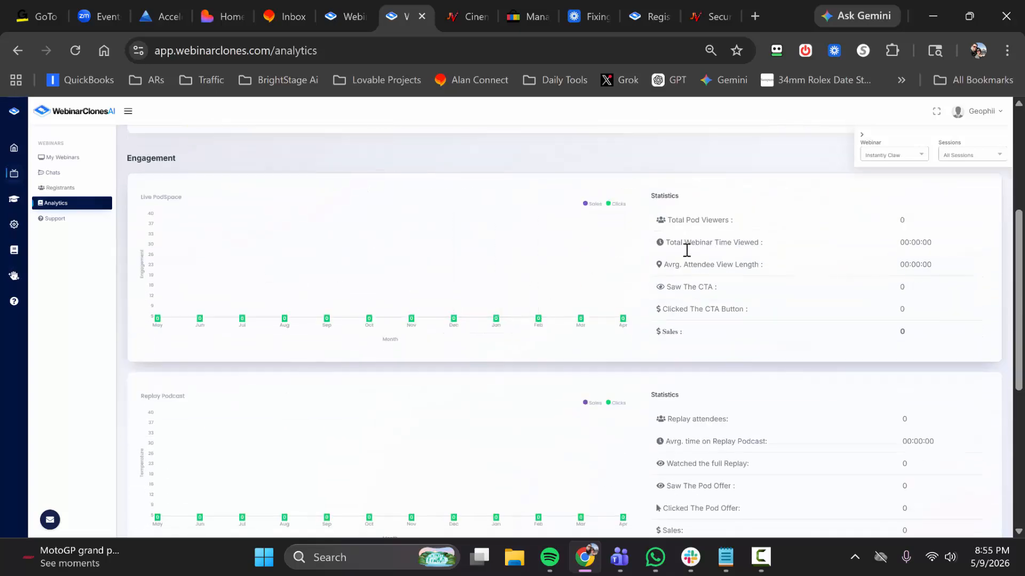
scroll(662, 273, "down", 5)
scroll(623, 301, "down", 2)
scroll(492, 331, "up", 9)
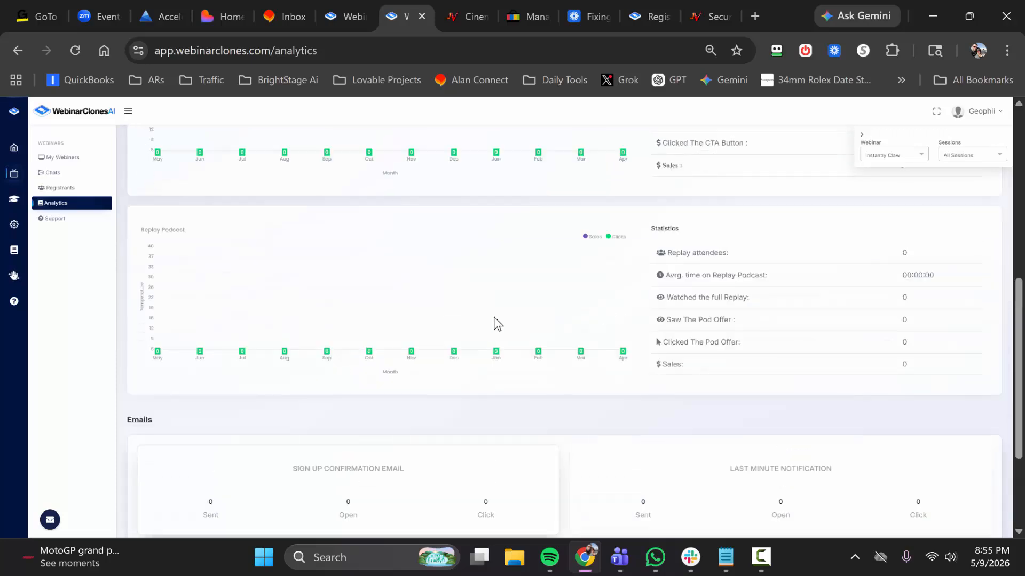
scroll(498, 321, "up", 3)
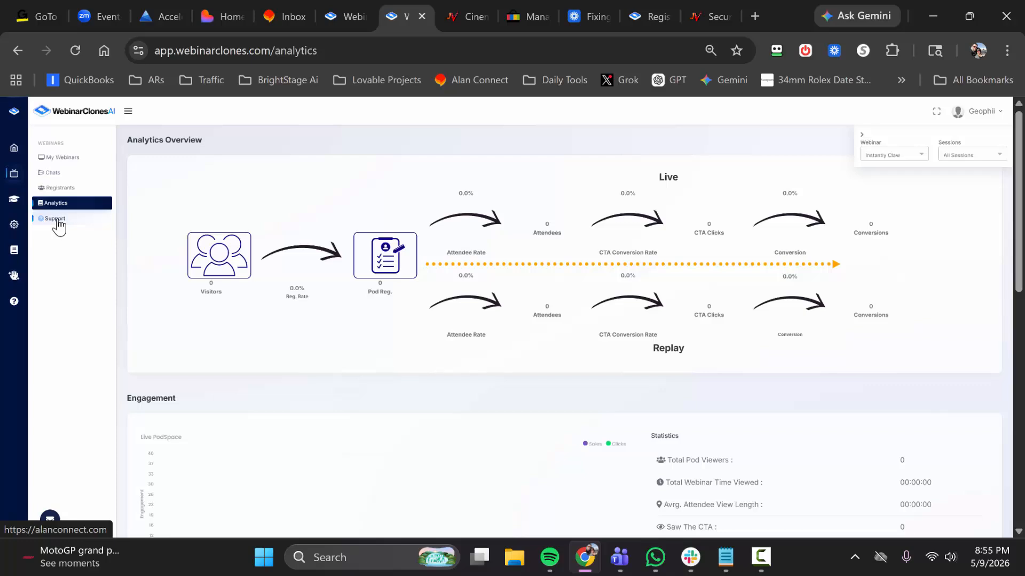
- Open the training library and show its Webinar Traffic Igniter section
left_click(13, 202)
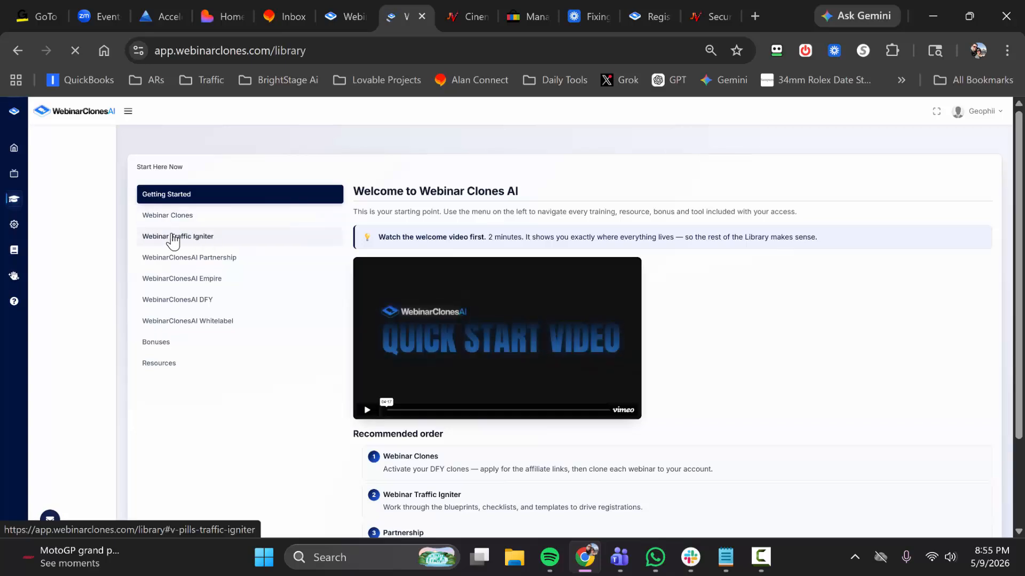
left_click(207, 236)
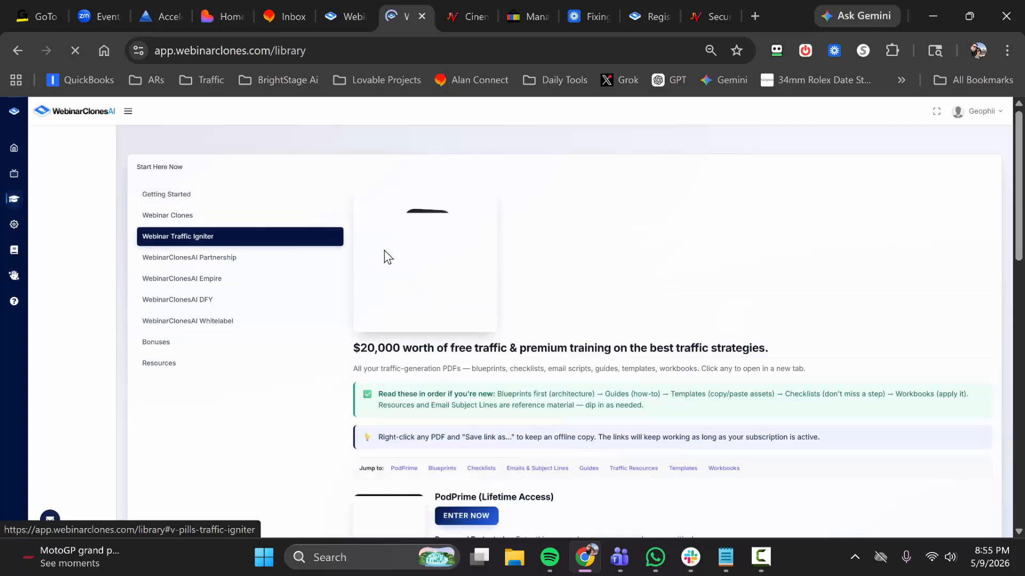
- Examine the Webinar Traffic Igniter materials, from PodPrime and the blueprints through the guides, traffic resources, templates and workbooks
scroll(566, 277, "down", 1)
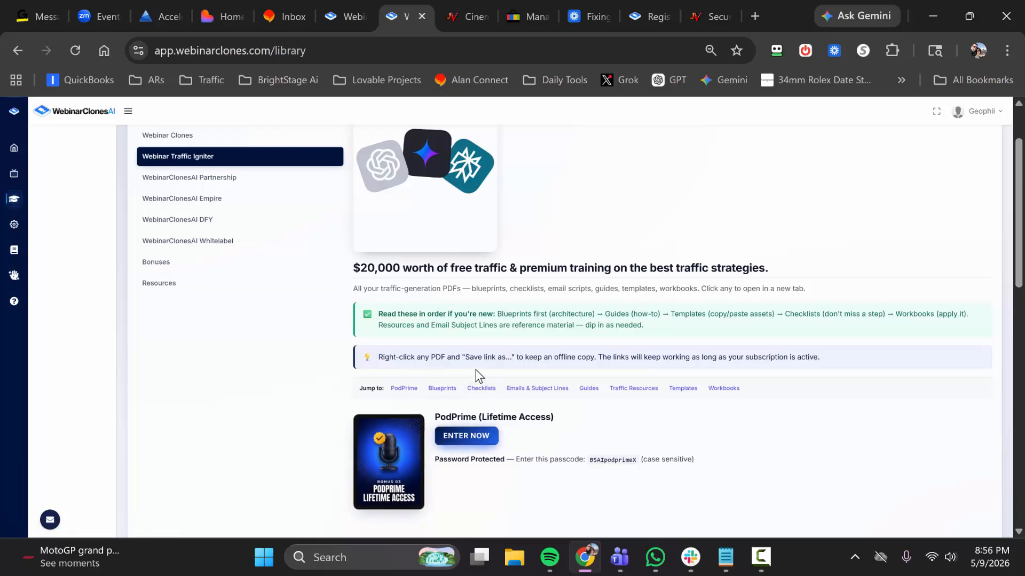
scroll(469, 394, "down", 1)
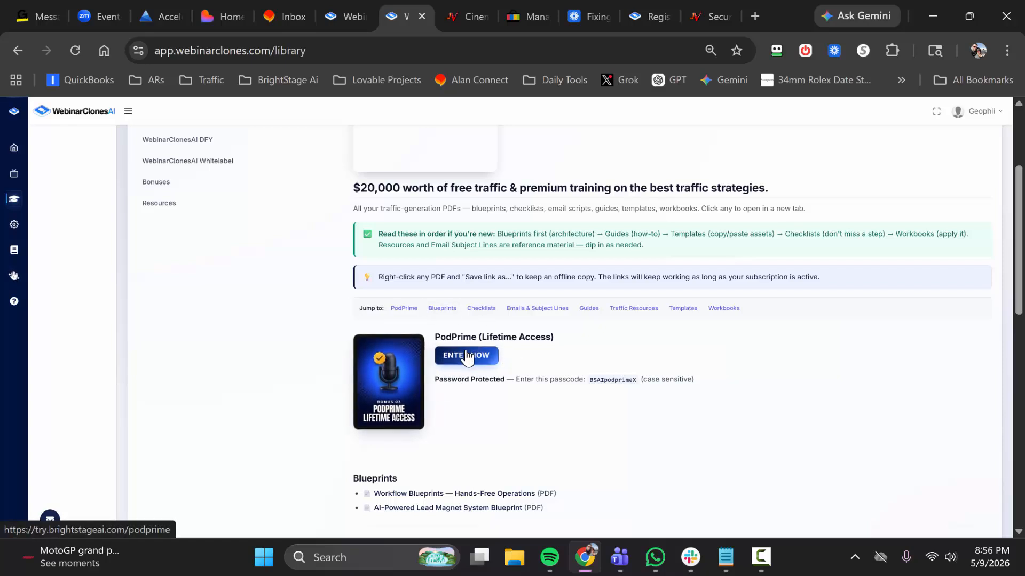
scroll(410, 369, "down", 2)
scroll(421, 395, "down", 2)
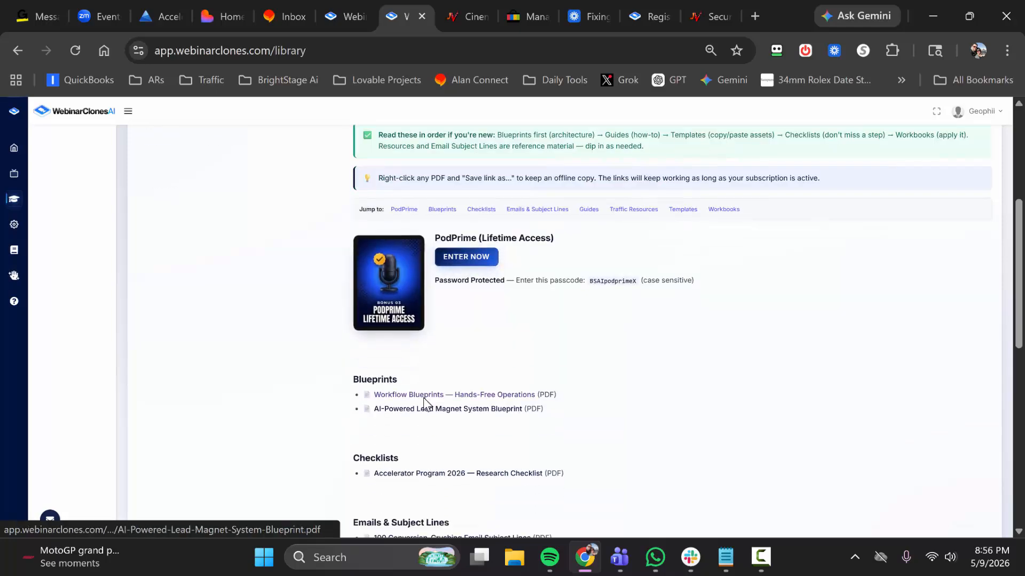
scroll(400, 363, "down", 2)
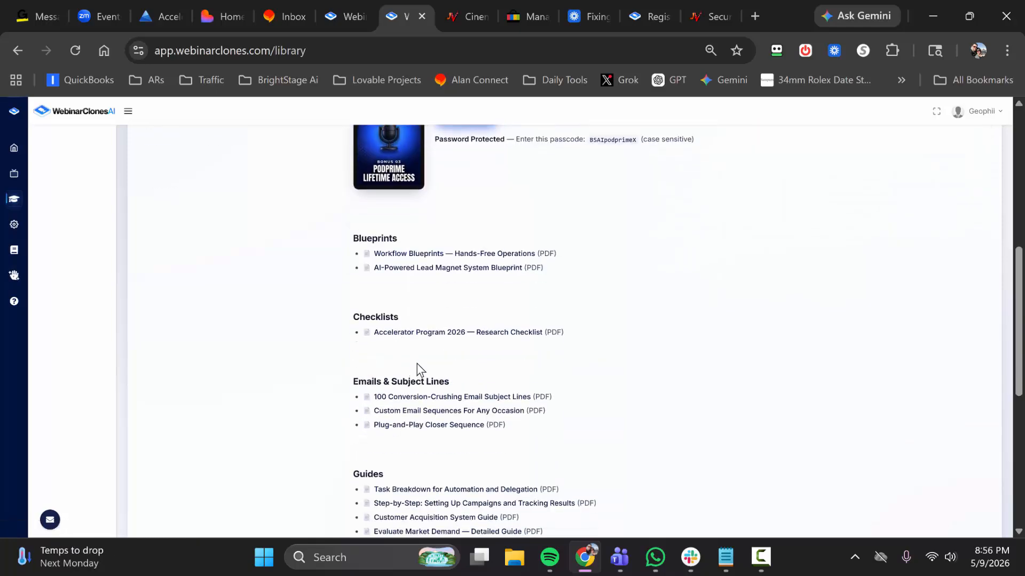
scroll(417, 364, "down", 2)
scroll(431, 340, "down", 4)
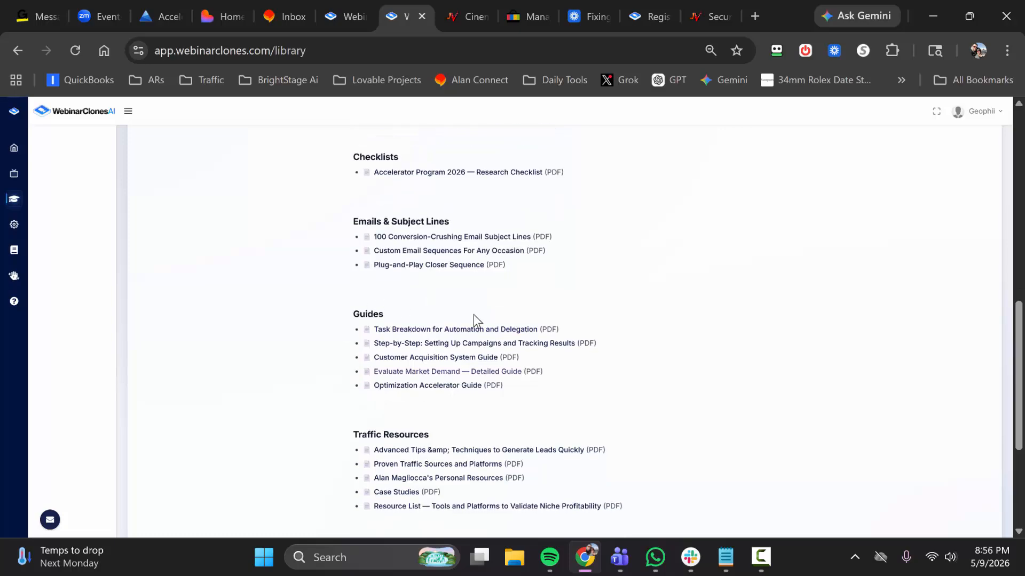
scroll(417, 319, "down", 2)
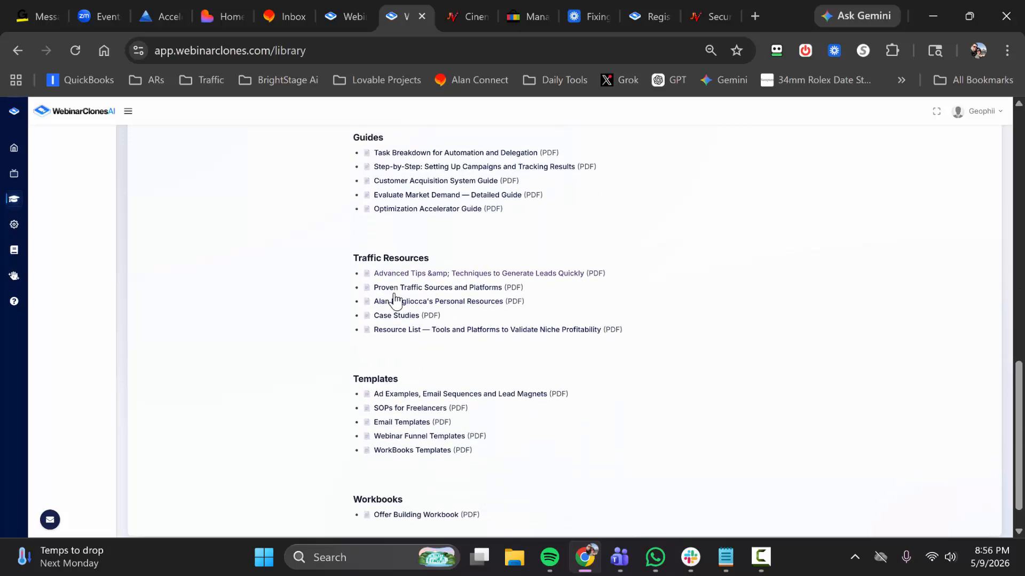
scroll(439, 304, "up", 1)
scroll(444, 341, "up", 15)
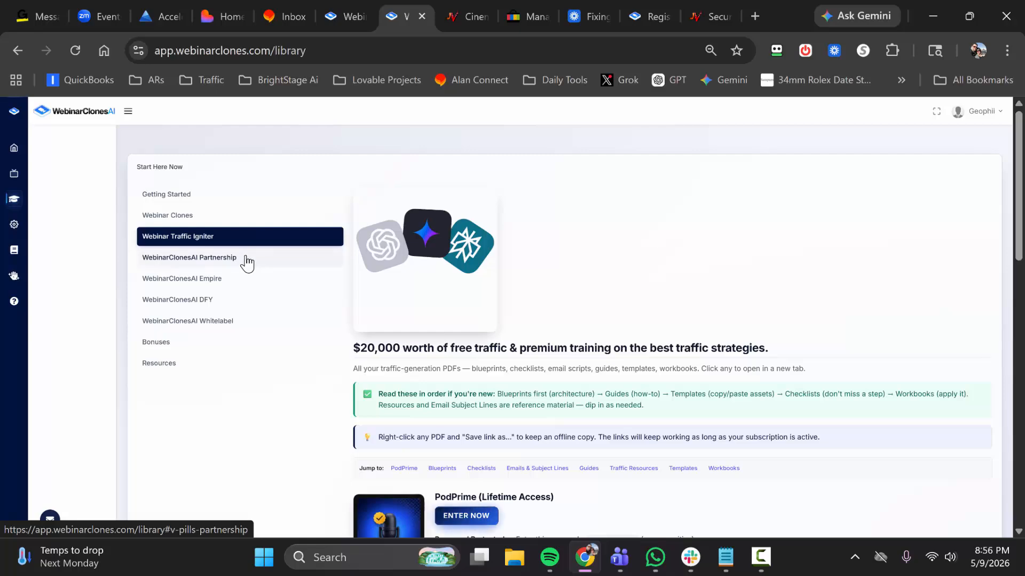
- Show the WebinarClonesAI Partnership training and look through its Phase 1 material
left_click(247, 261)
scroll(487, 284, "down", 5)
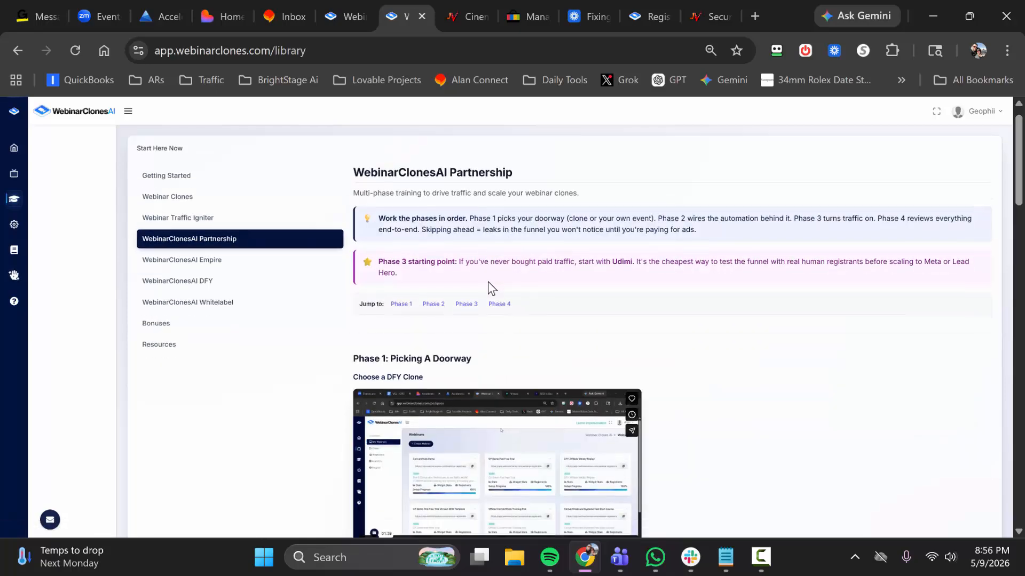
scroll(479, 301, "down", 4)
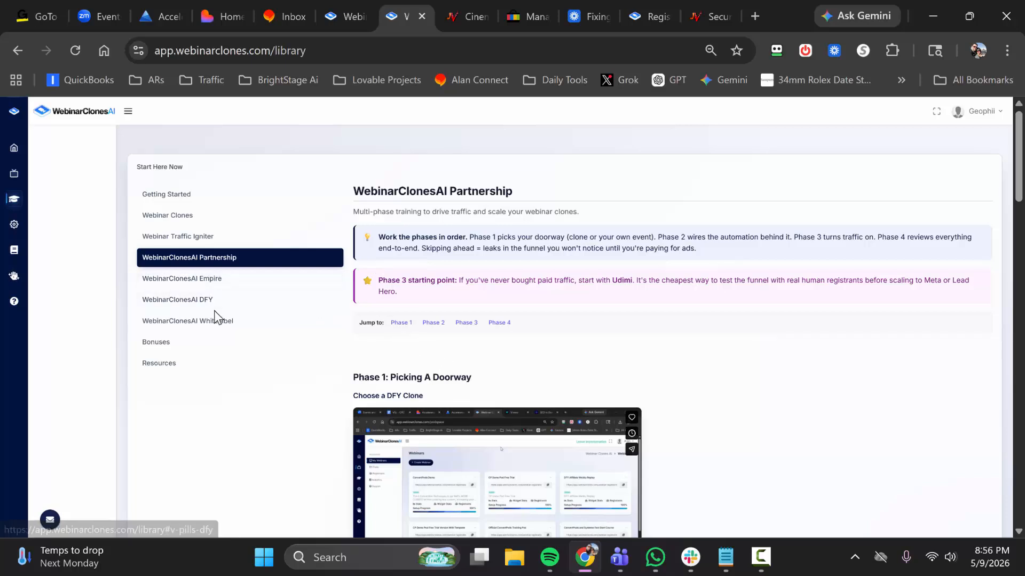
- Review the Bonuses section down to the "2 Days, 1 Benjamin" case study videos and show the Resources section
left_click(198, 350)
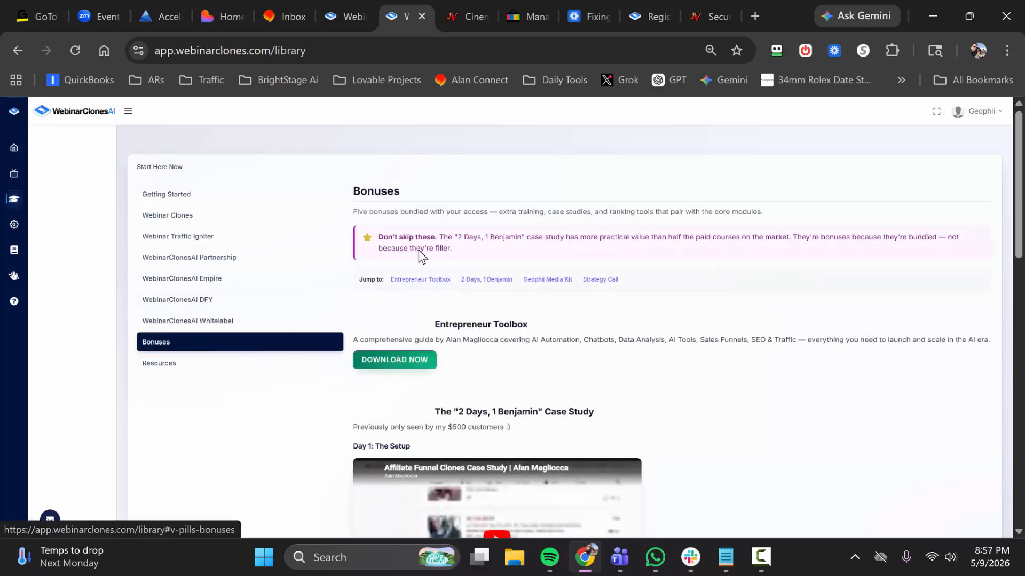
scroll(528, 288, "down", 3)
scroll(507, 296, "down", 4)
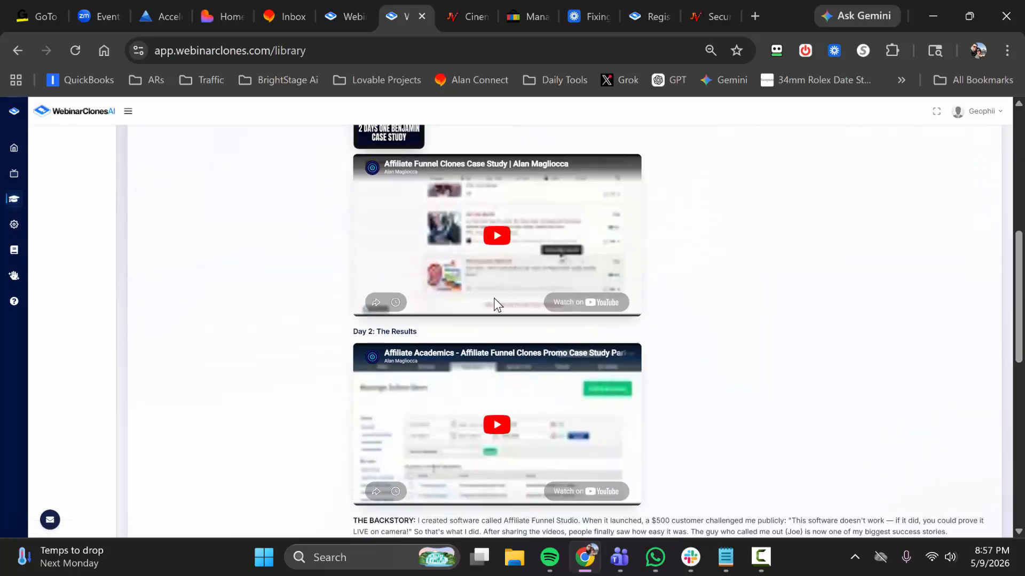
scroll(443, 294, "up", 8)
left_click(180, 367)
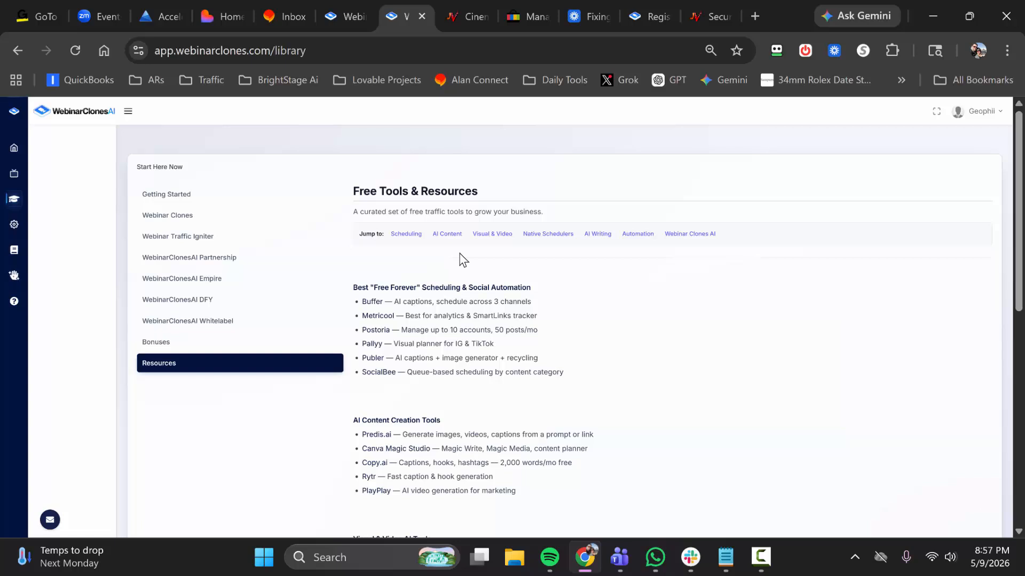
- Return to the library's Webinar Clones section and collapse the side navigation to widen the page content
left_click(201, 238)
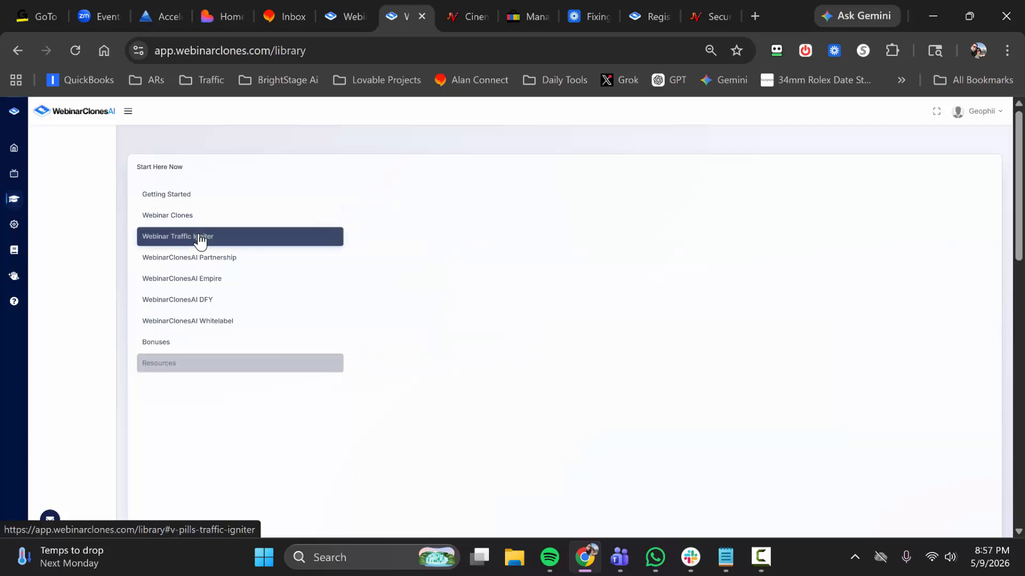
left_click(204, 217)
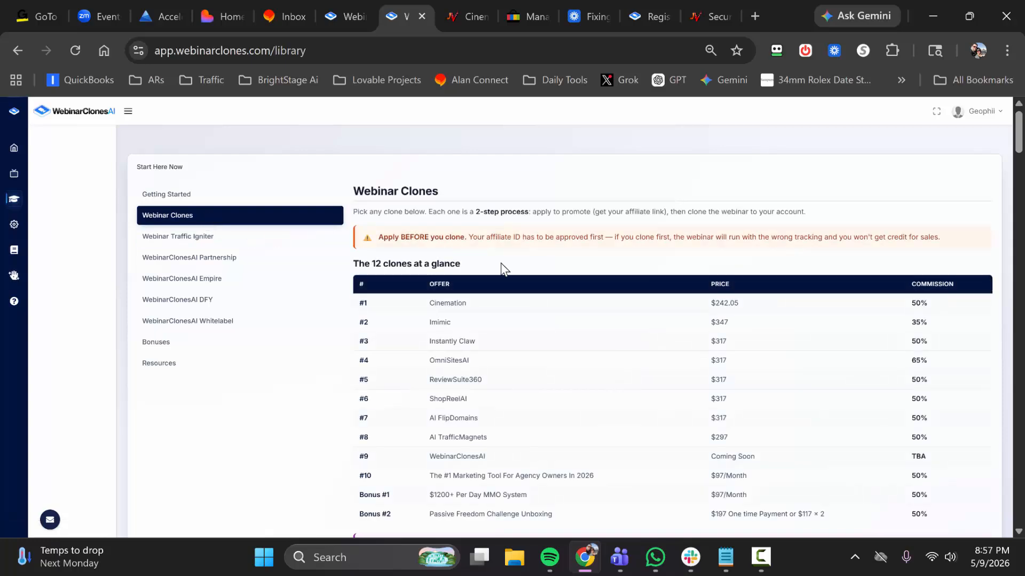
left_click(130, 110)
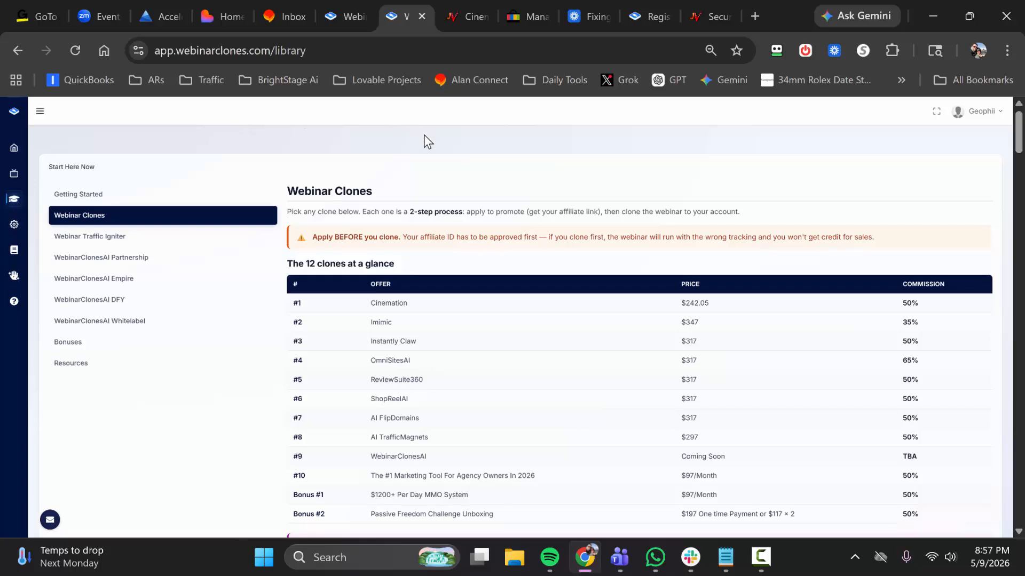